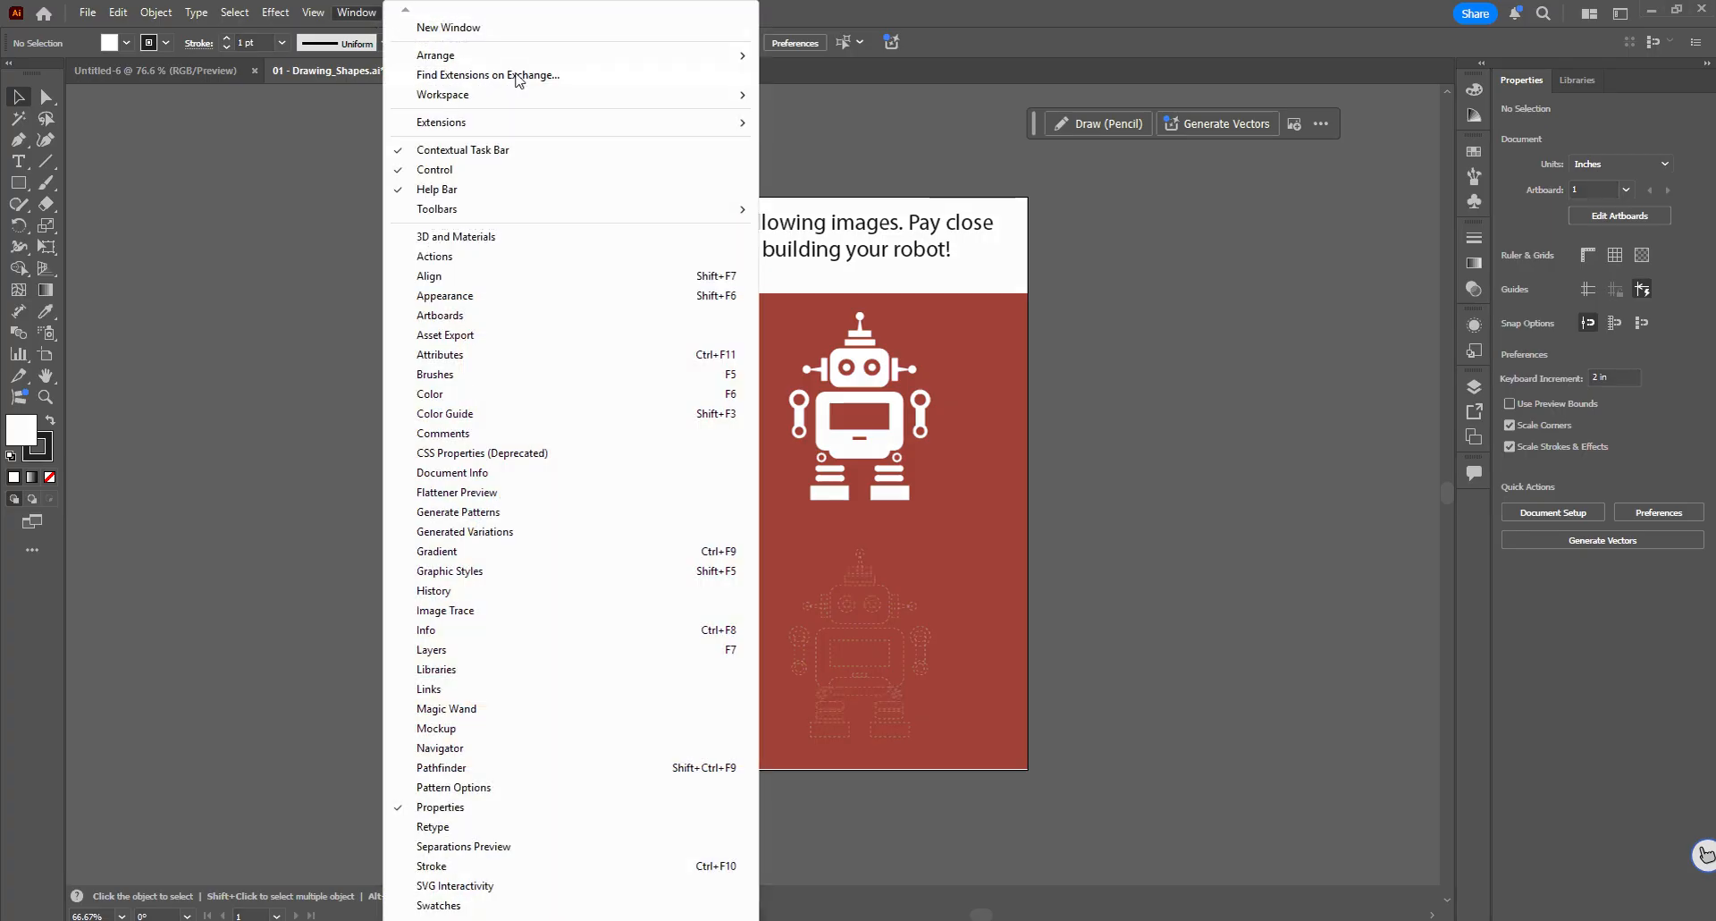
Switch the workspace to Essentials Classic.
mouse_move(563, 102)
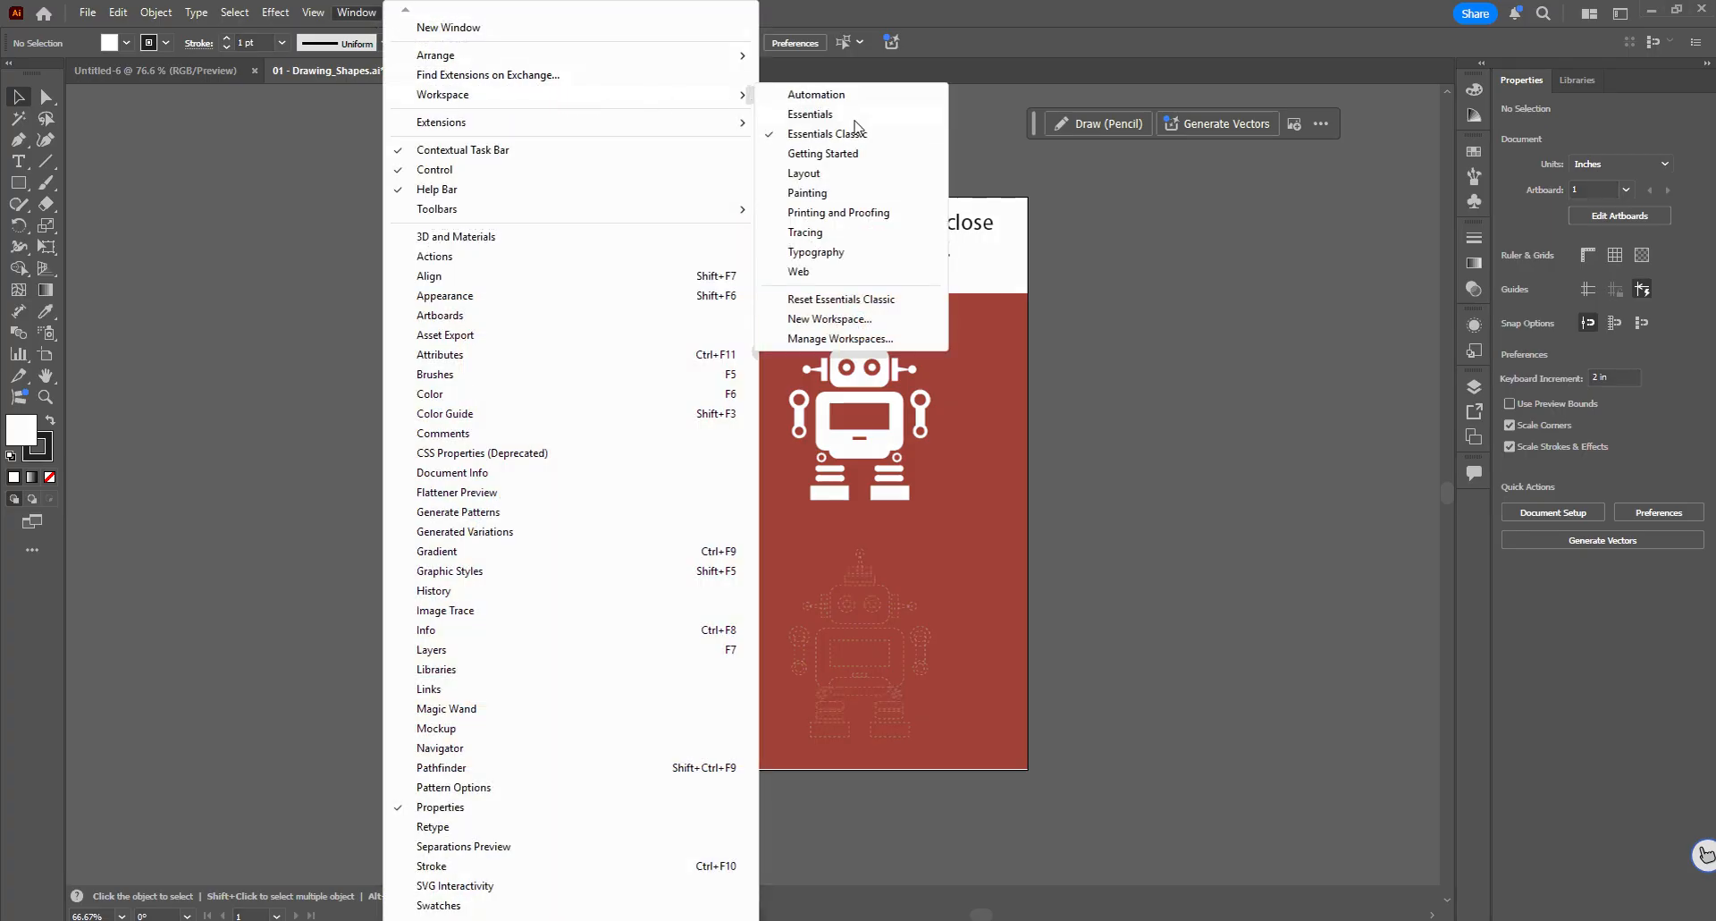
click(889, 139)
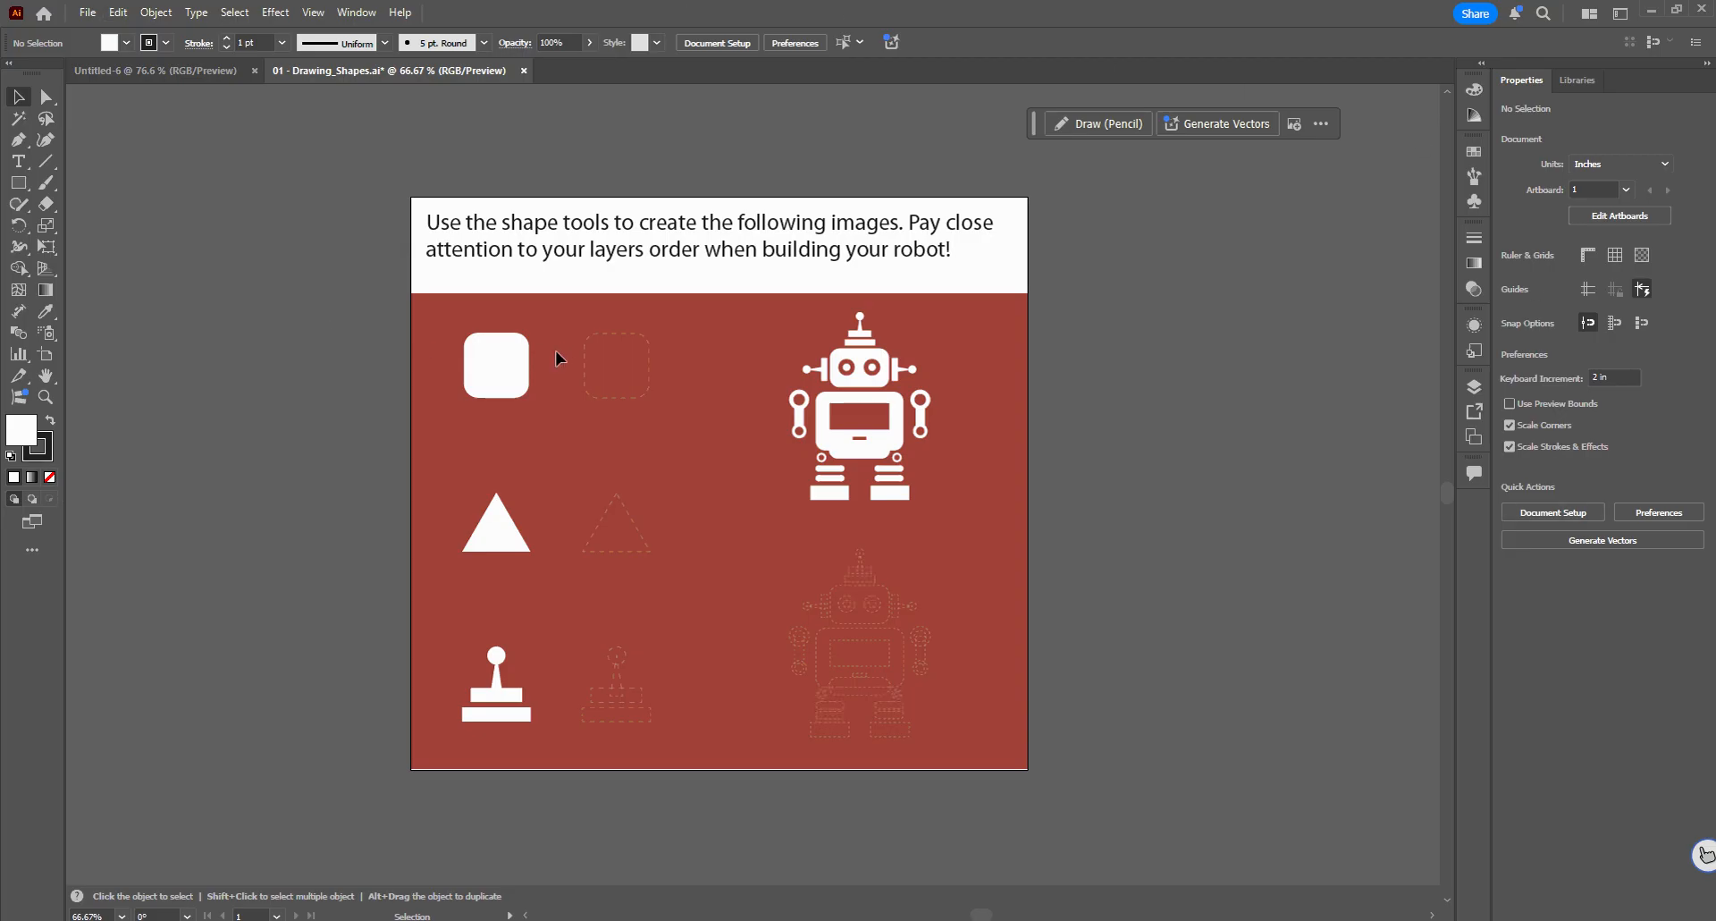
Draw a square about 1.27 in wide over the dashed rounded-square outline using the Rectangle tool.
click(20, 184)
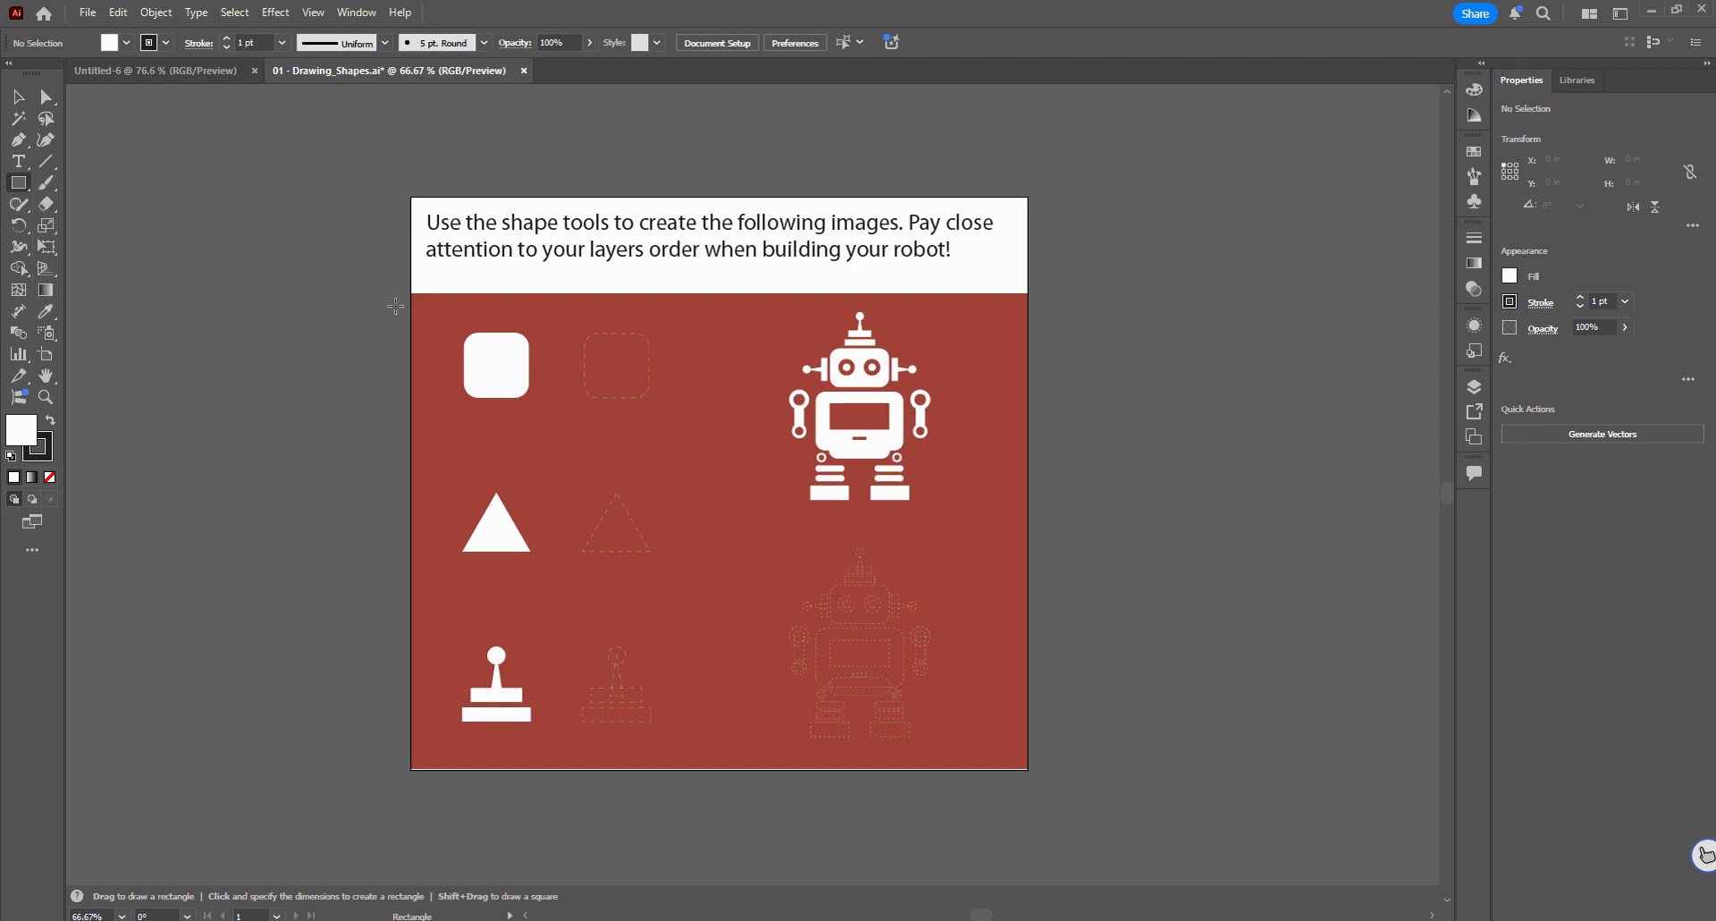
scroll(620, 341, up, 3)
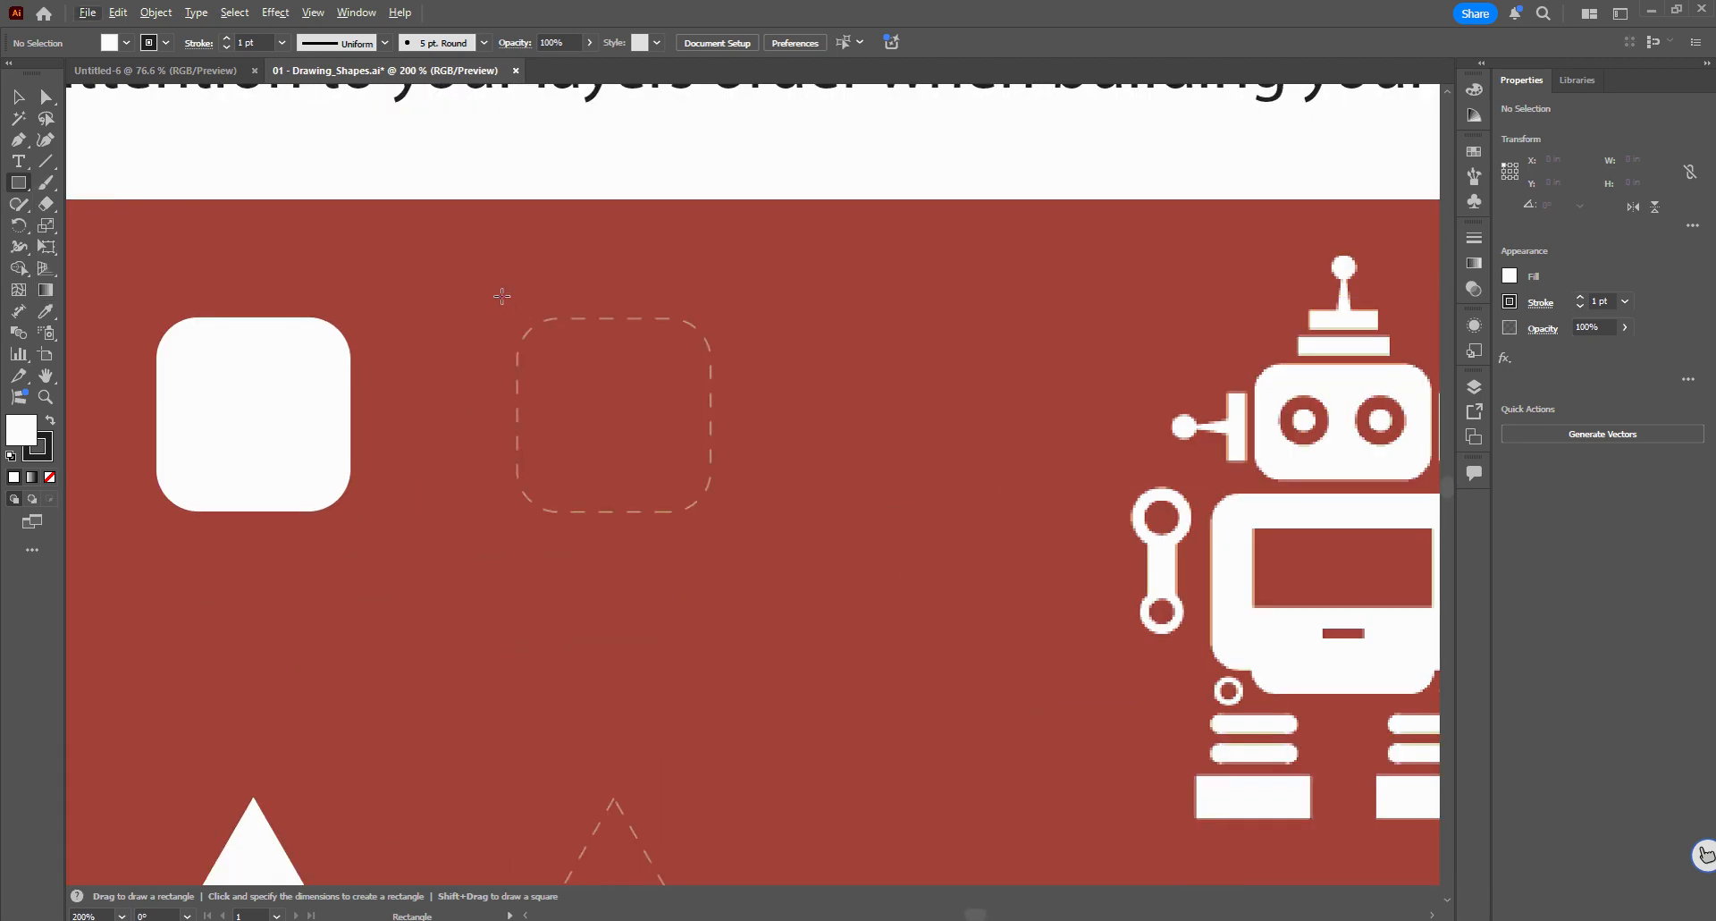
drag(501, 297, 902, 491)
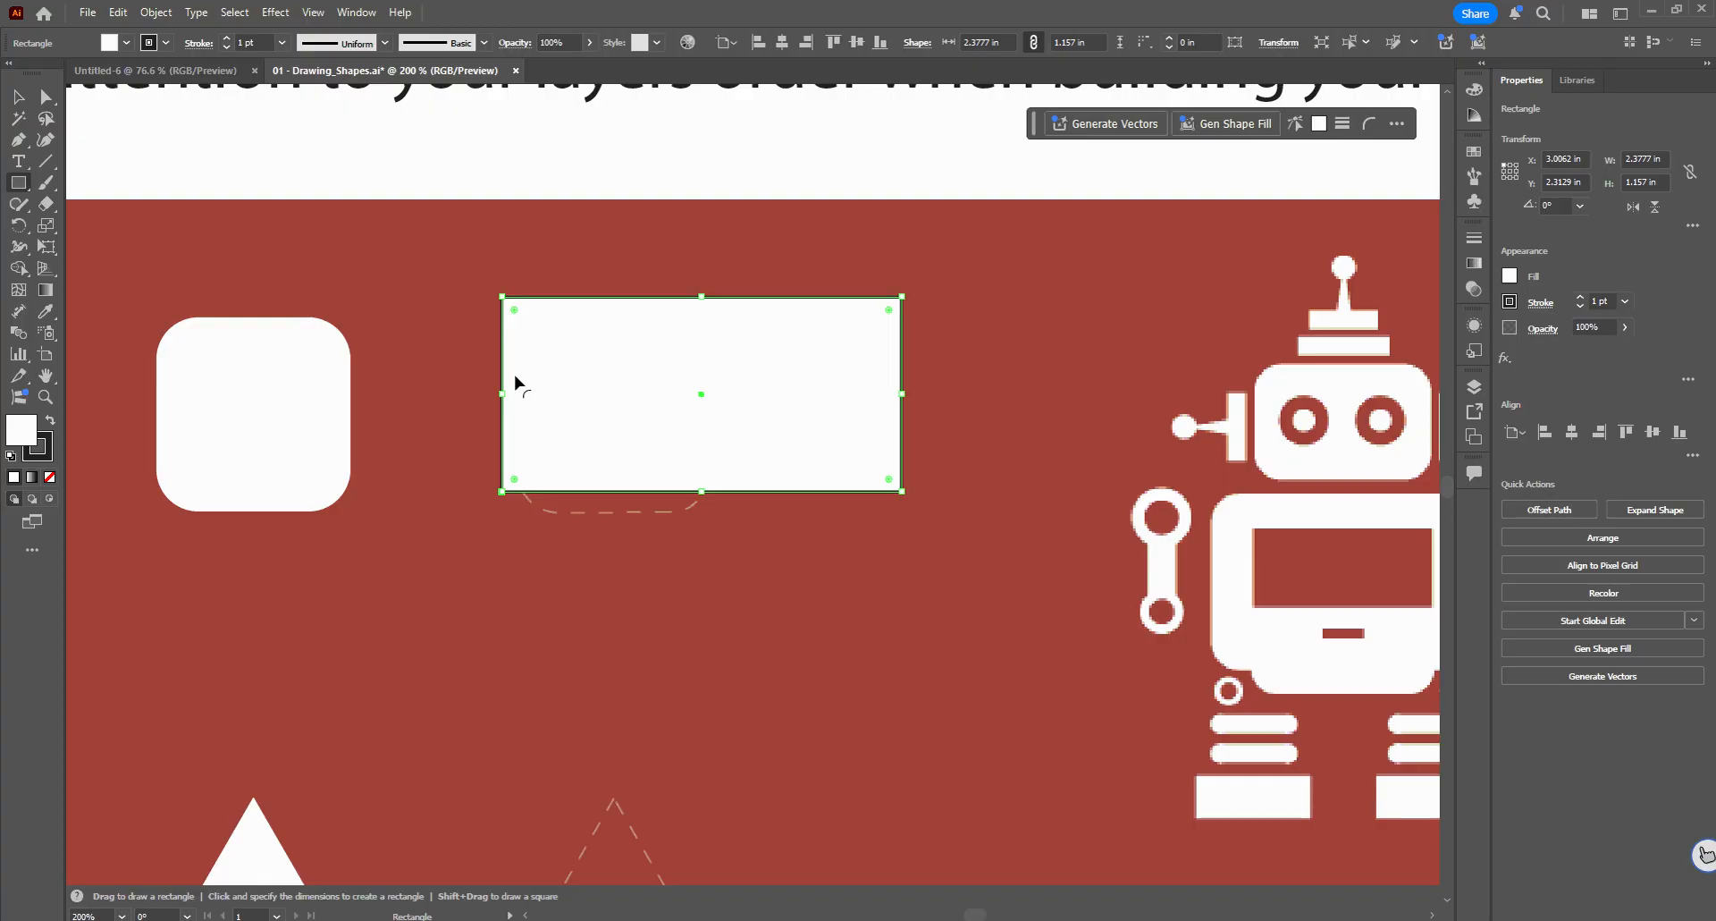
key(Delete)
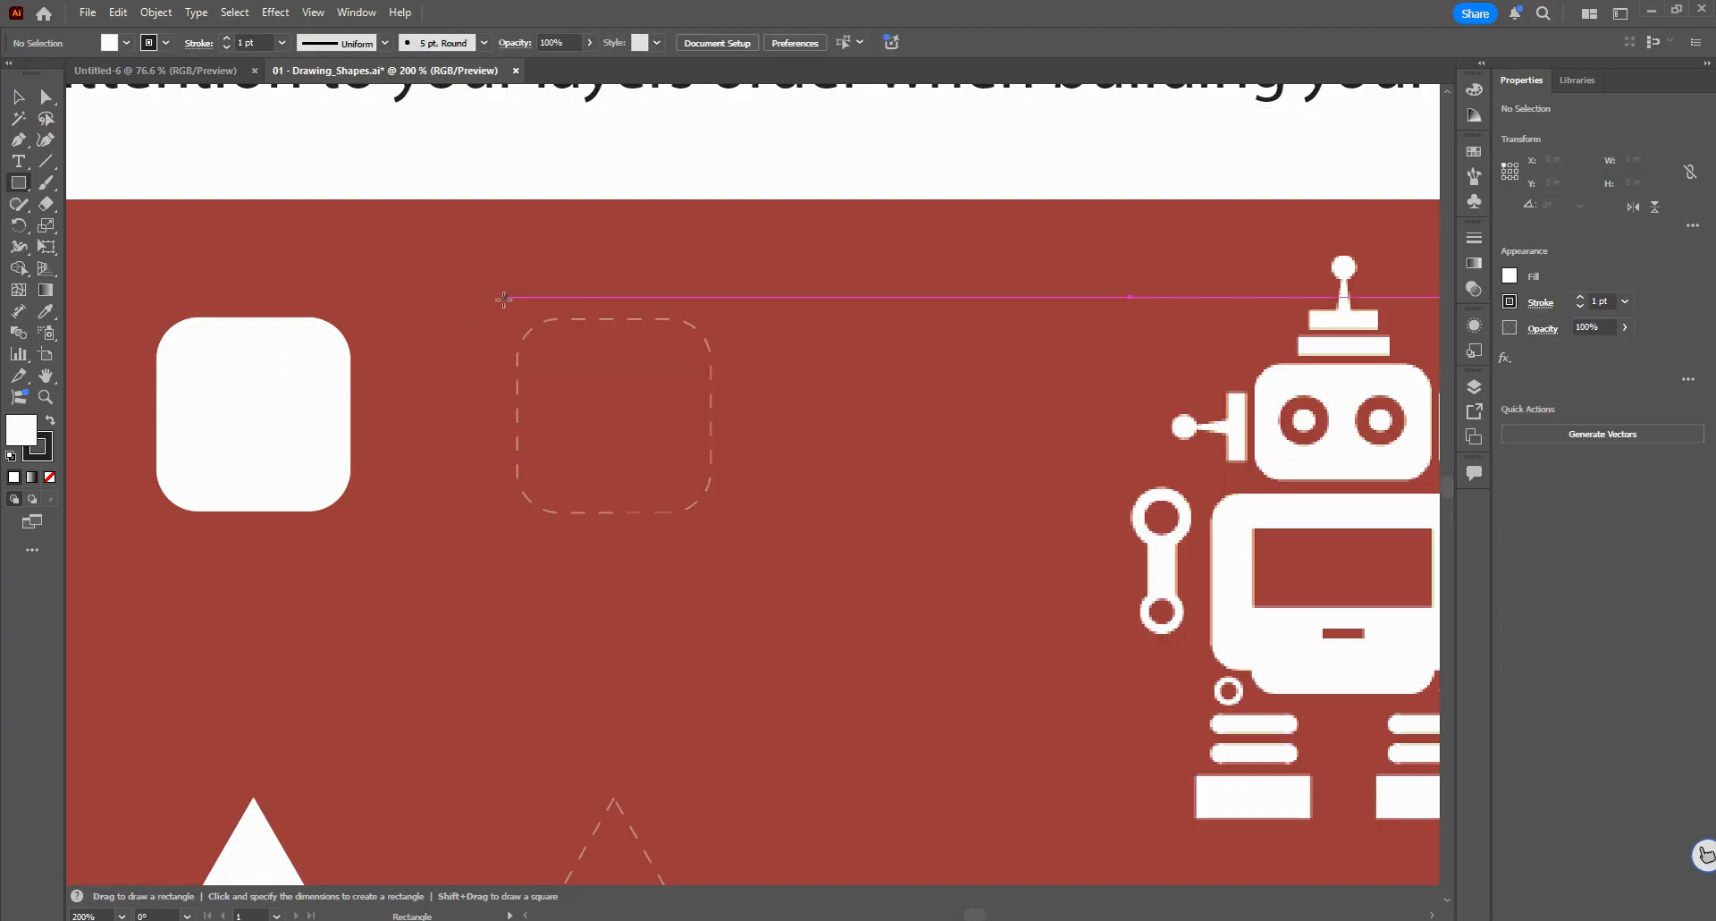
drag(504, 298, 719, 511)
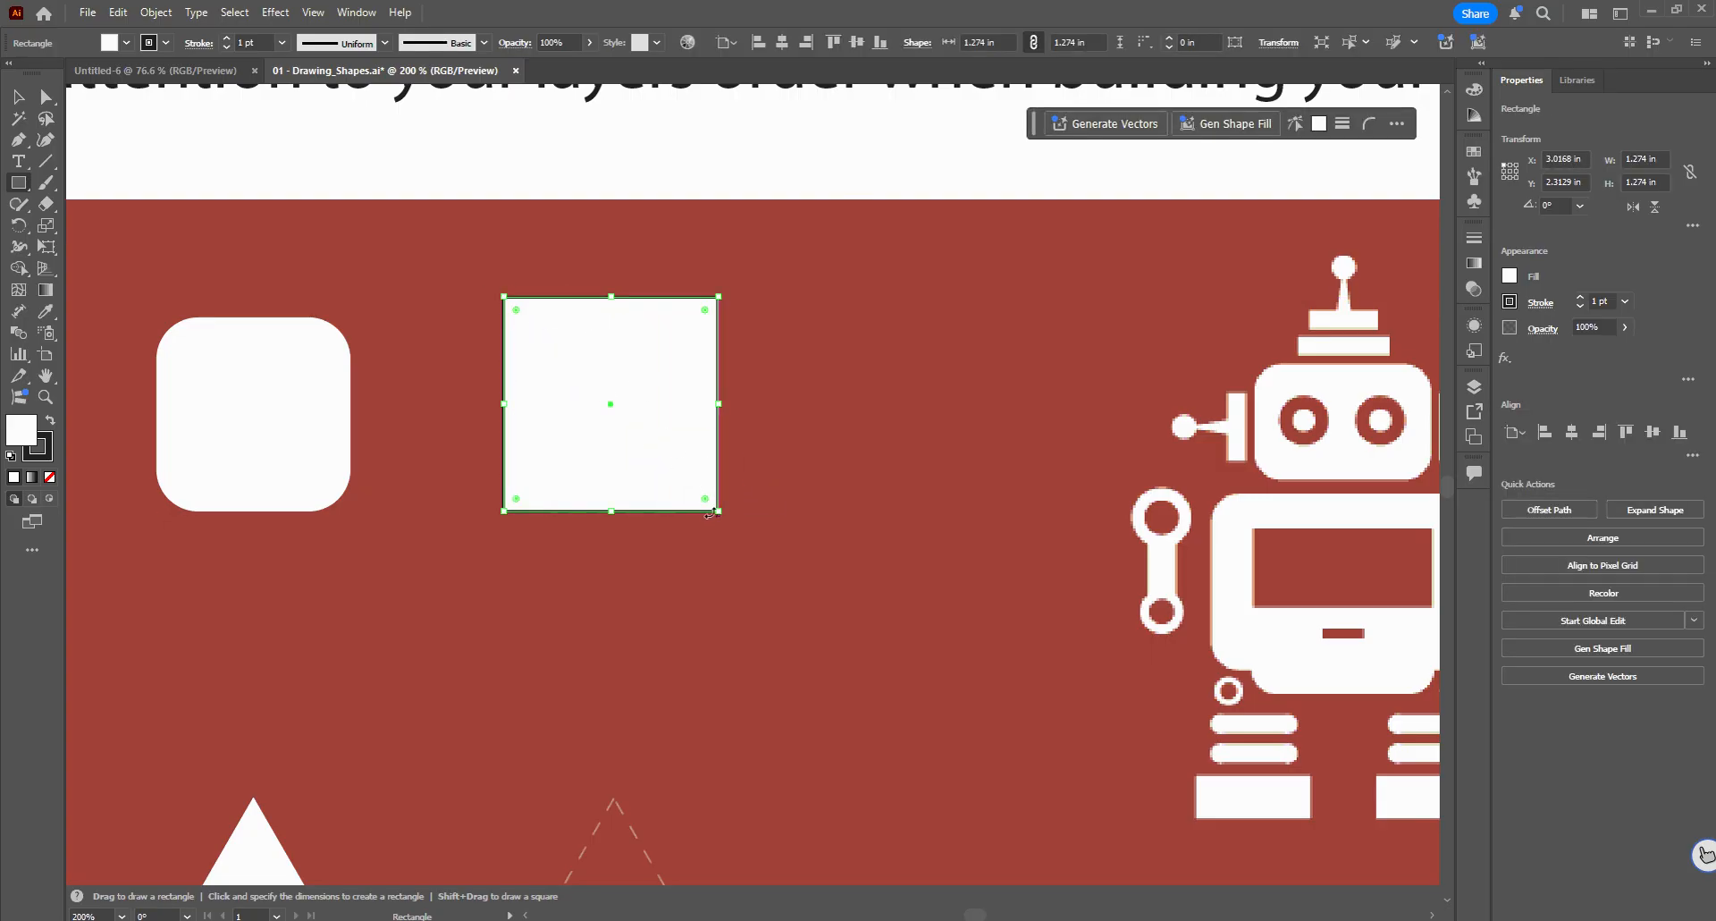
Fit the square to the dashed outline at about 1.14 in wide and round its corners to about 0.23 in.
mouse_move(706, 501)
mouse_down()
mouse_move(668, 470)
mouse_move(720, 506)
mouse_move(691, 486)
mouse_up()
mouse_move(598, 393)
mouse_down()
mouse_move(622, 414)
mouse_move(609, 429)
mouse_move(613, 414)
mouse_up()
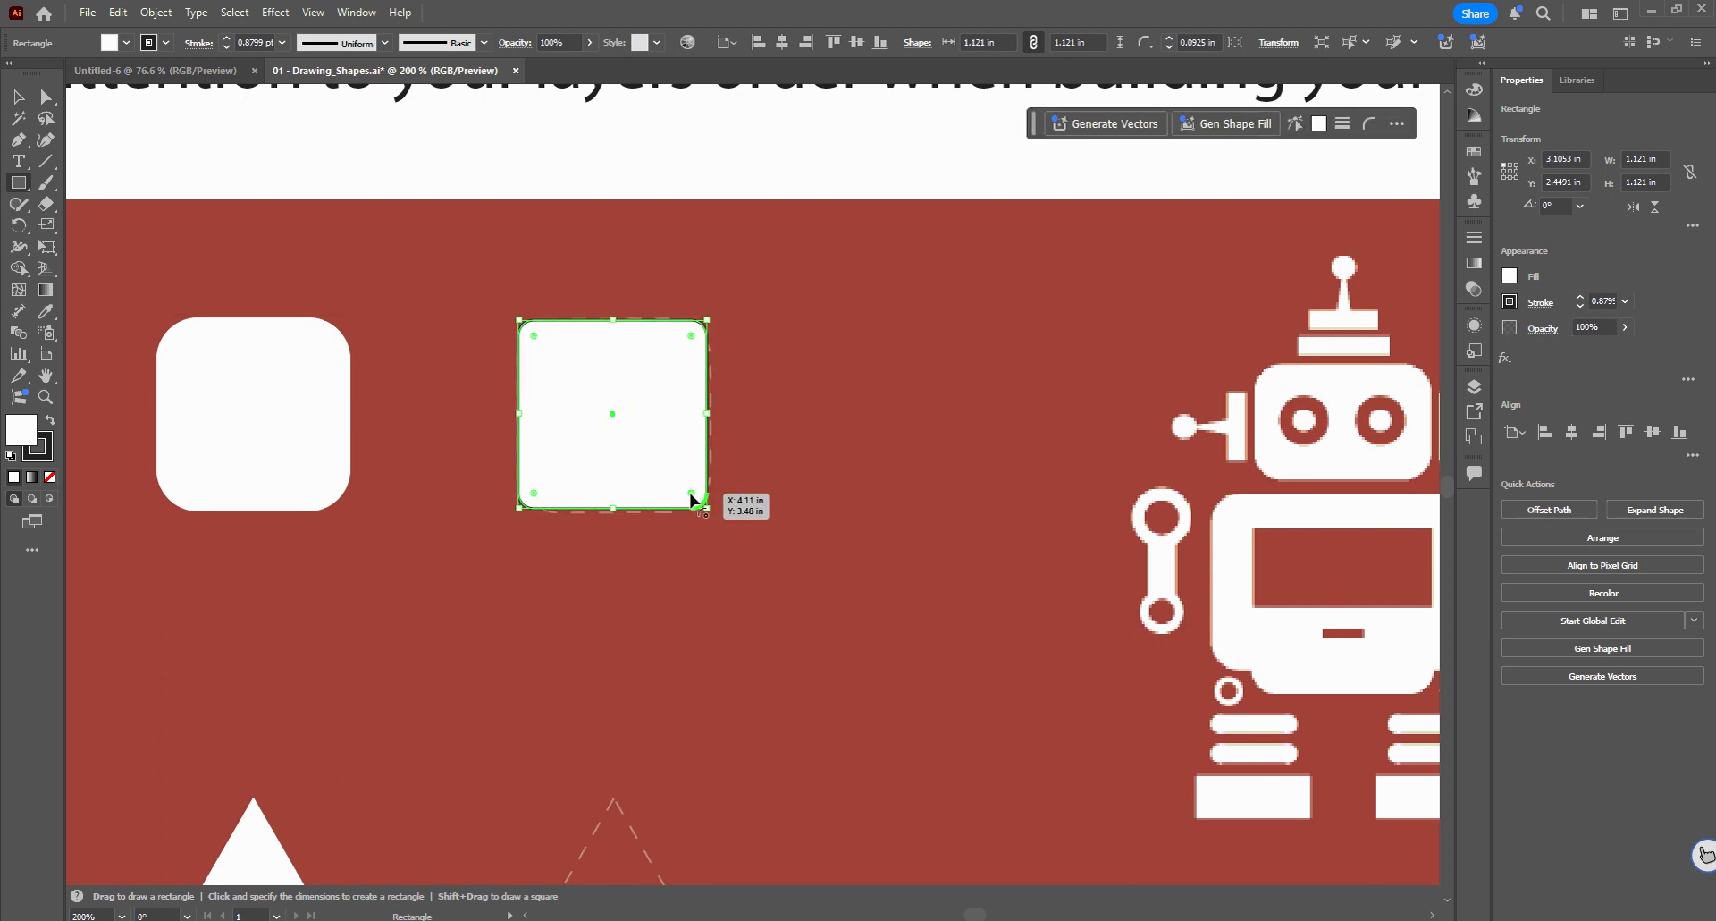
mouse_move(691, 492)
mouse_down()
mouse_move(666, 471)
mouse_move(715, 513)
mouse_up()
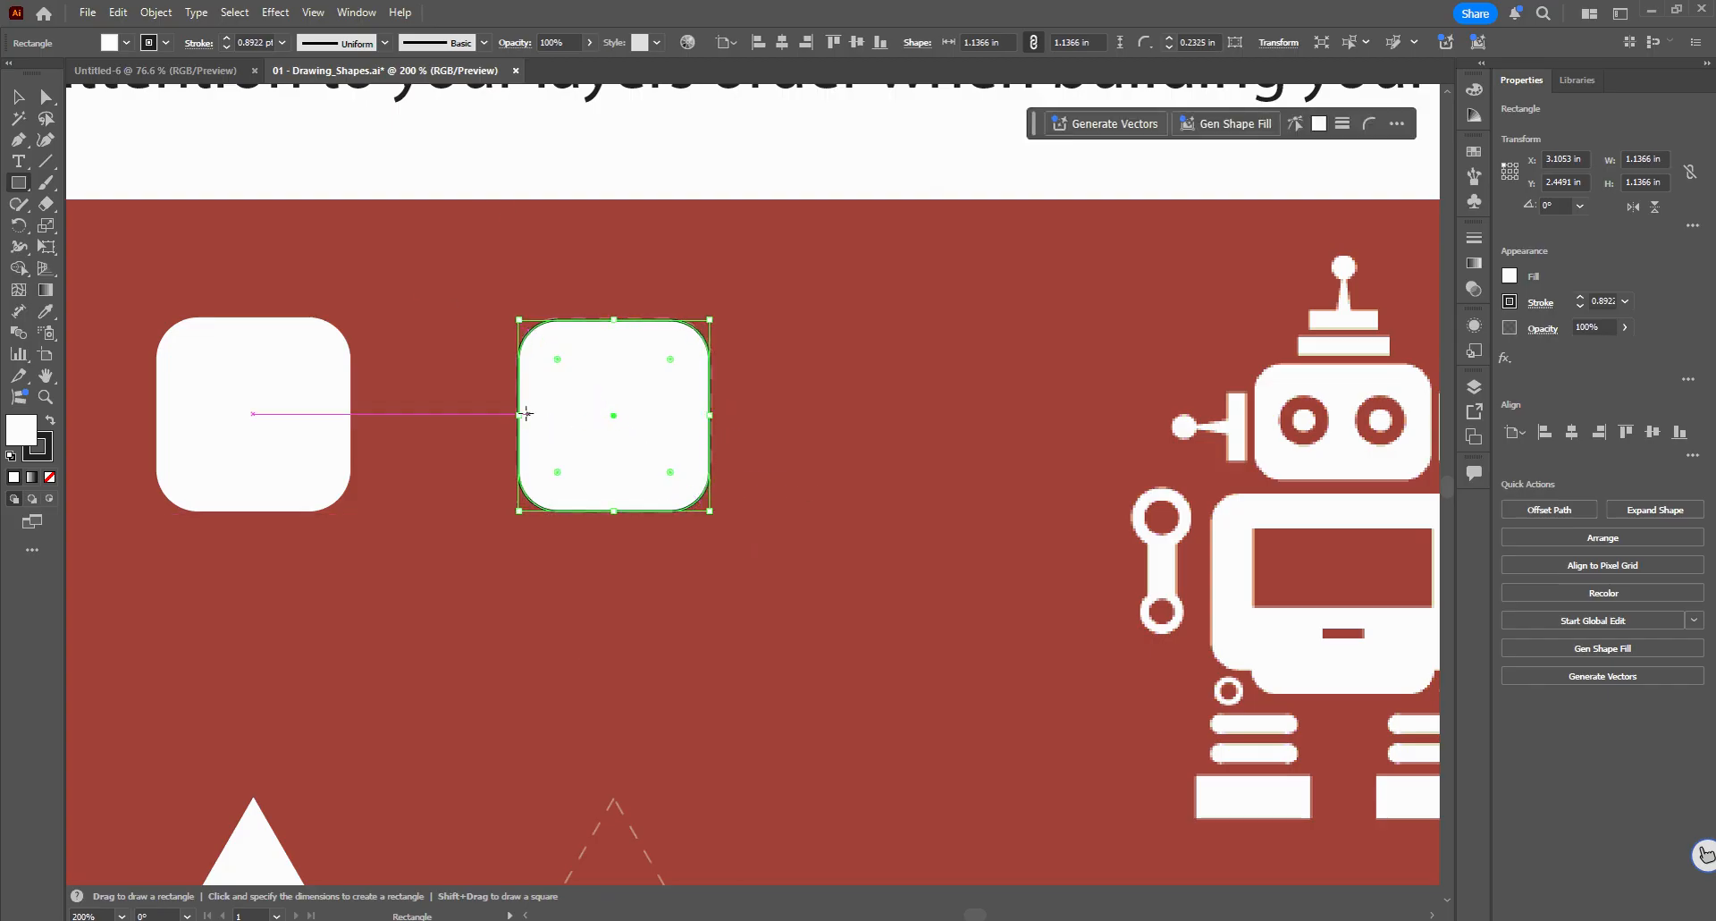
key(v)
click(415, 315)
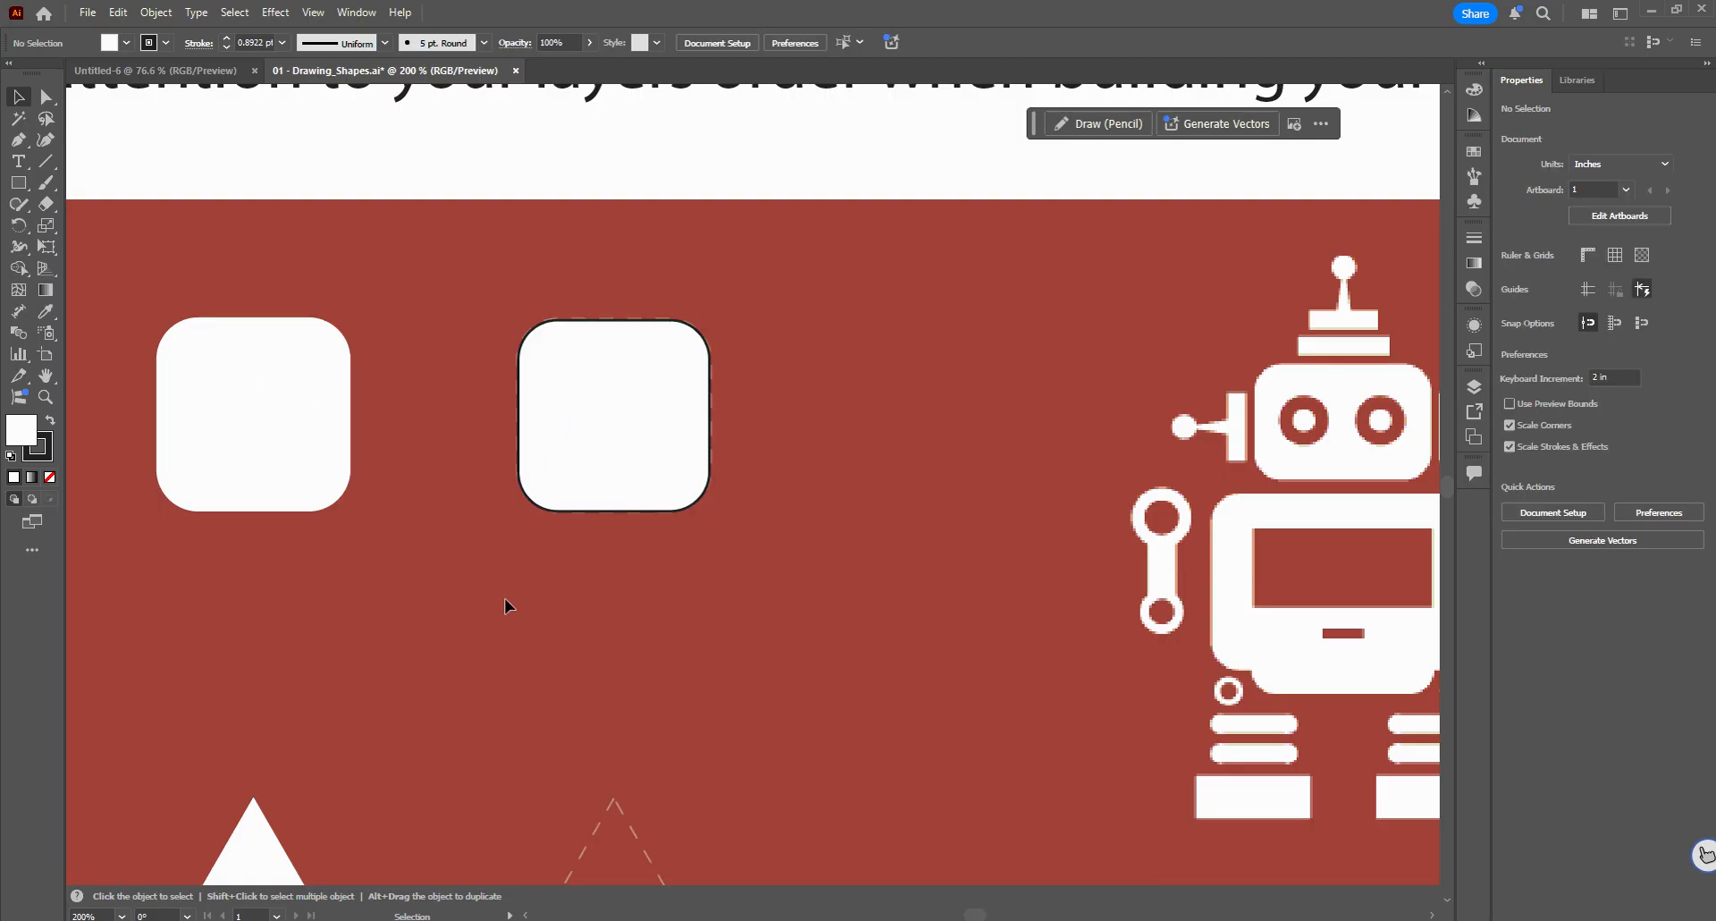
Try setting the drawn rounded square's stroke to None, and undo the change.
click(615, 477)
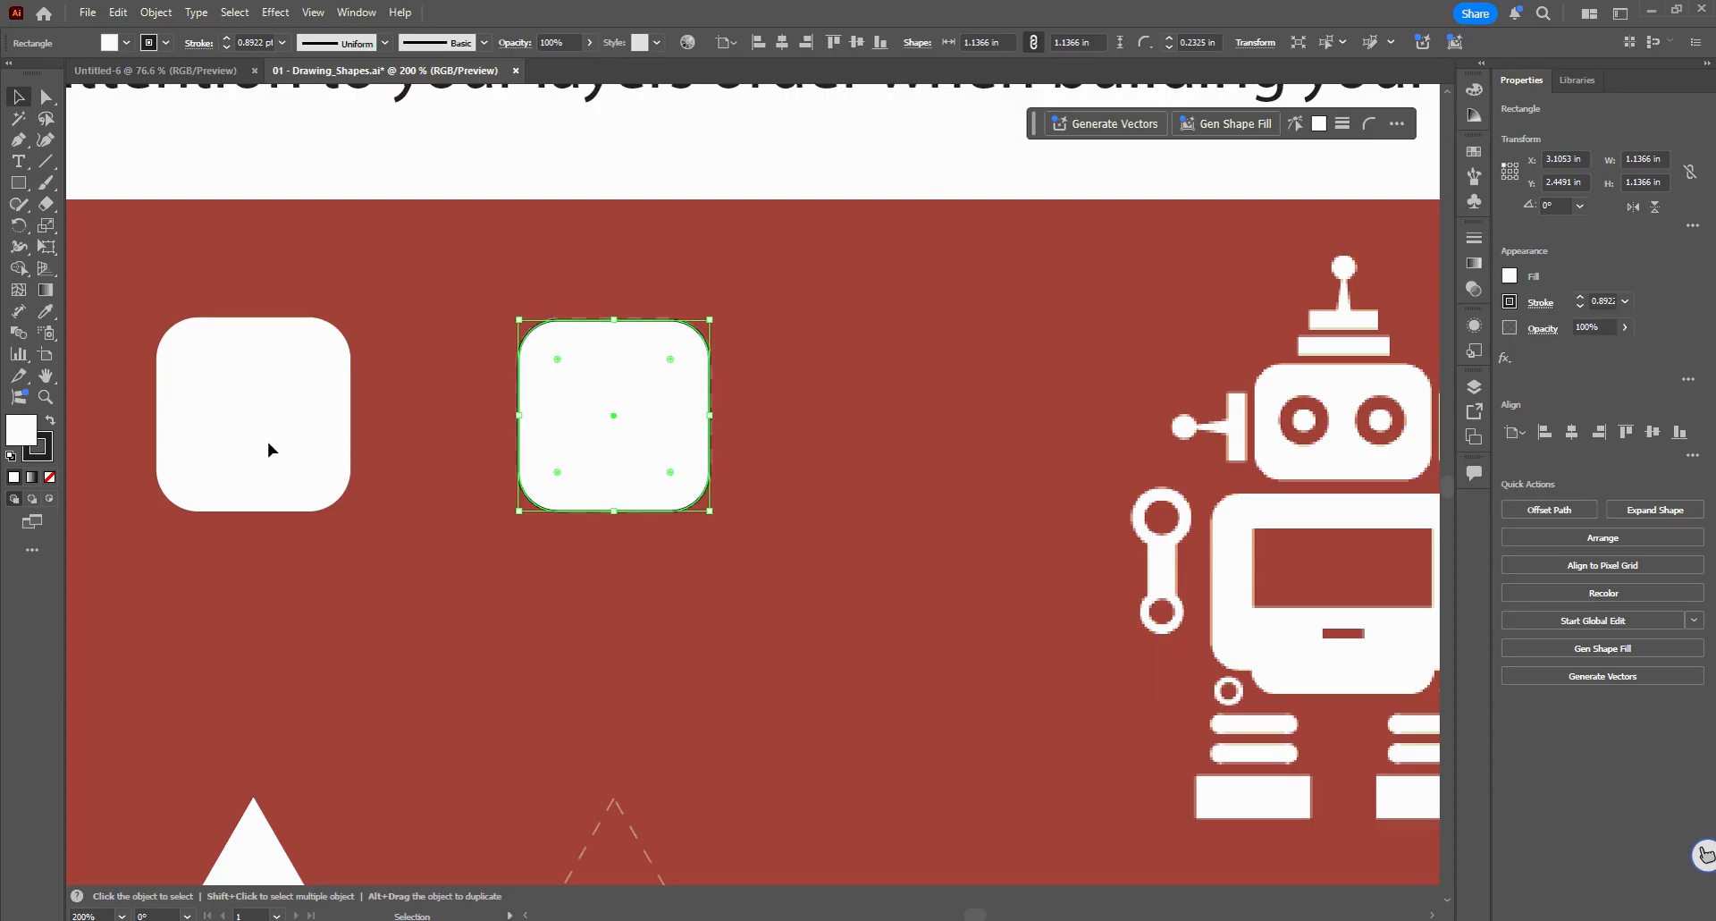
click(47, 456)
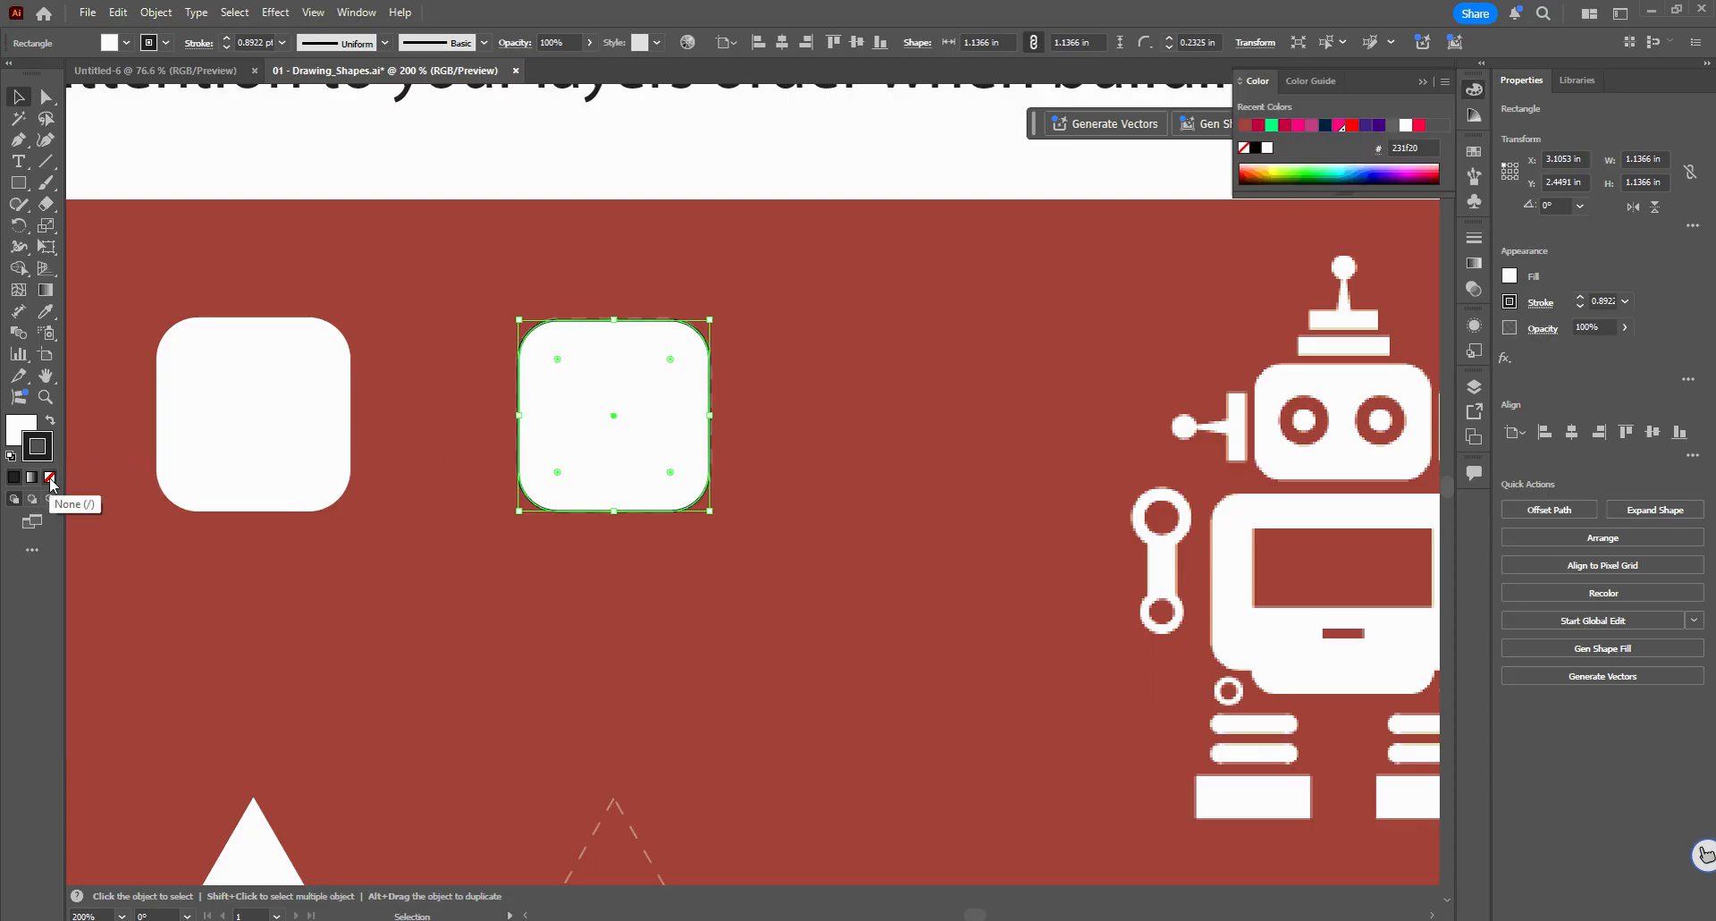
click(54, 476)
click(605, 685)
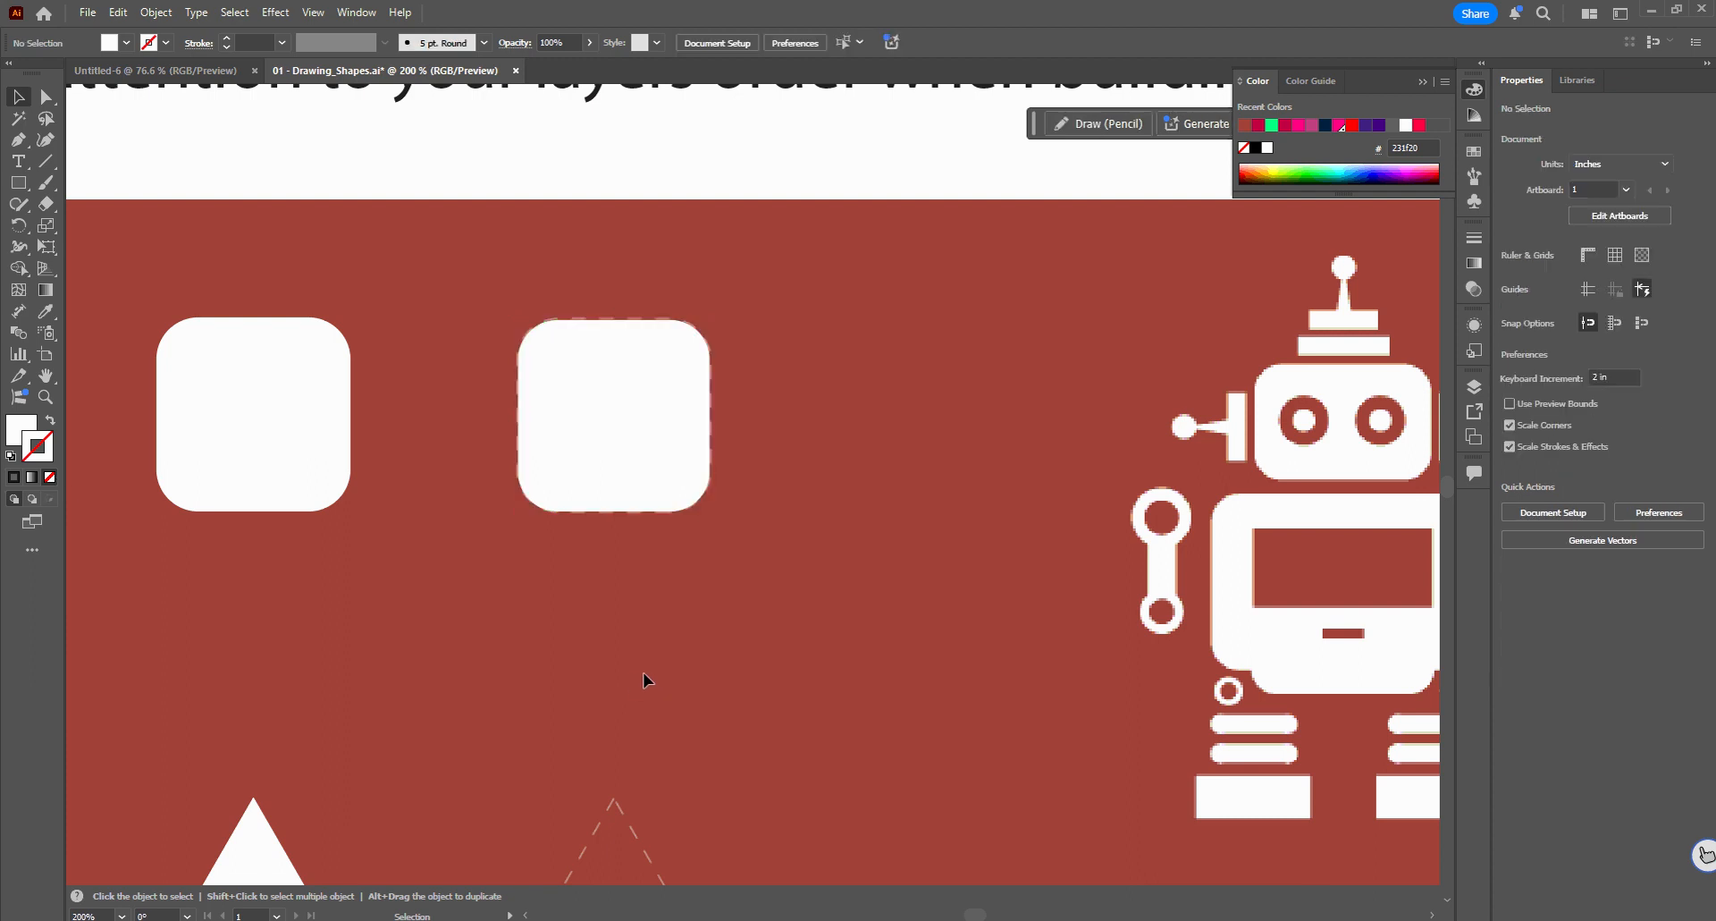
key(ctrl+z)
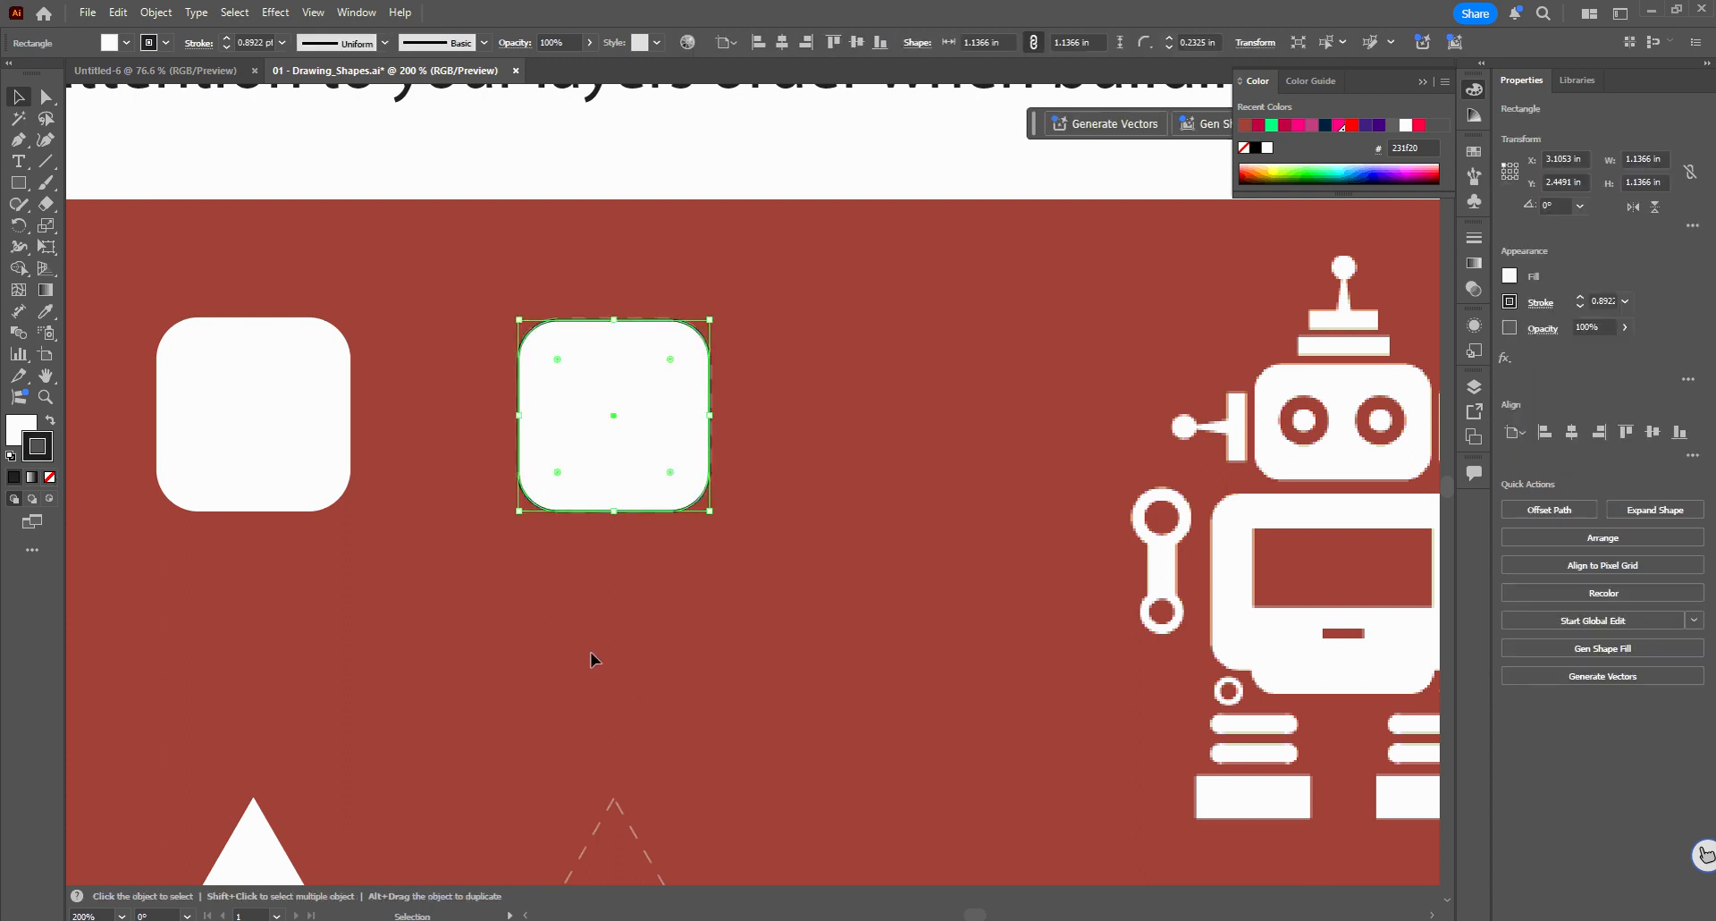
key(ctrl+z)
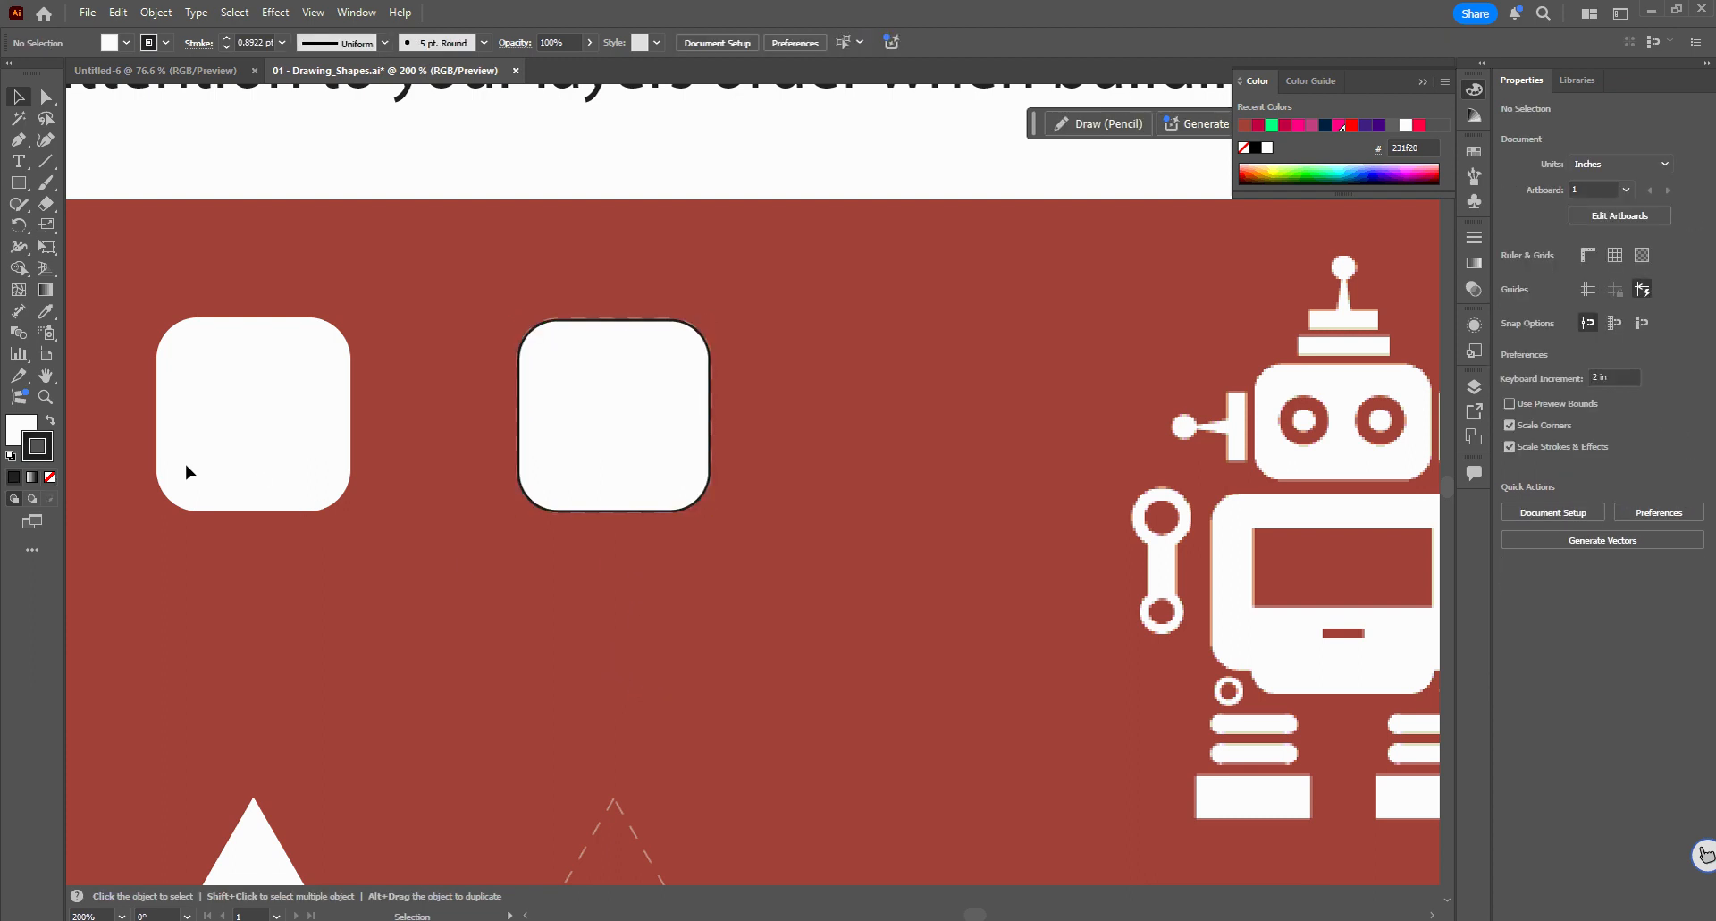
Copy the reference rounded square's white fill and absent stroke onto the drawn square with the Eyedropper.
click(663, 444)
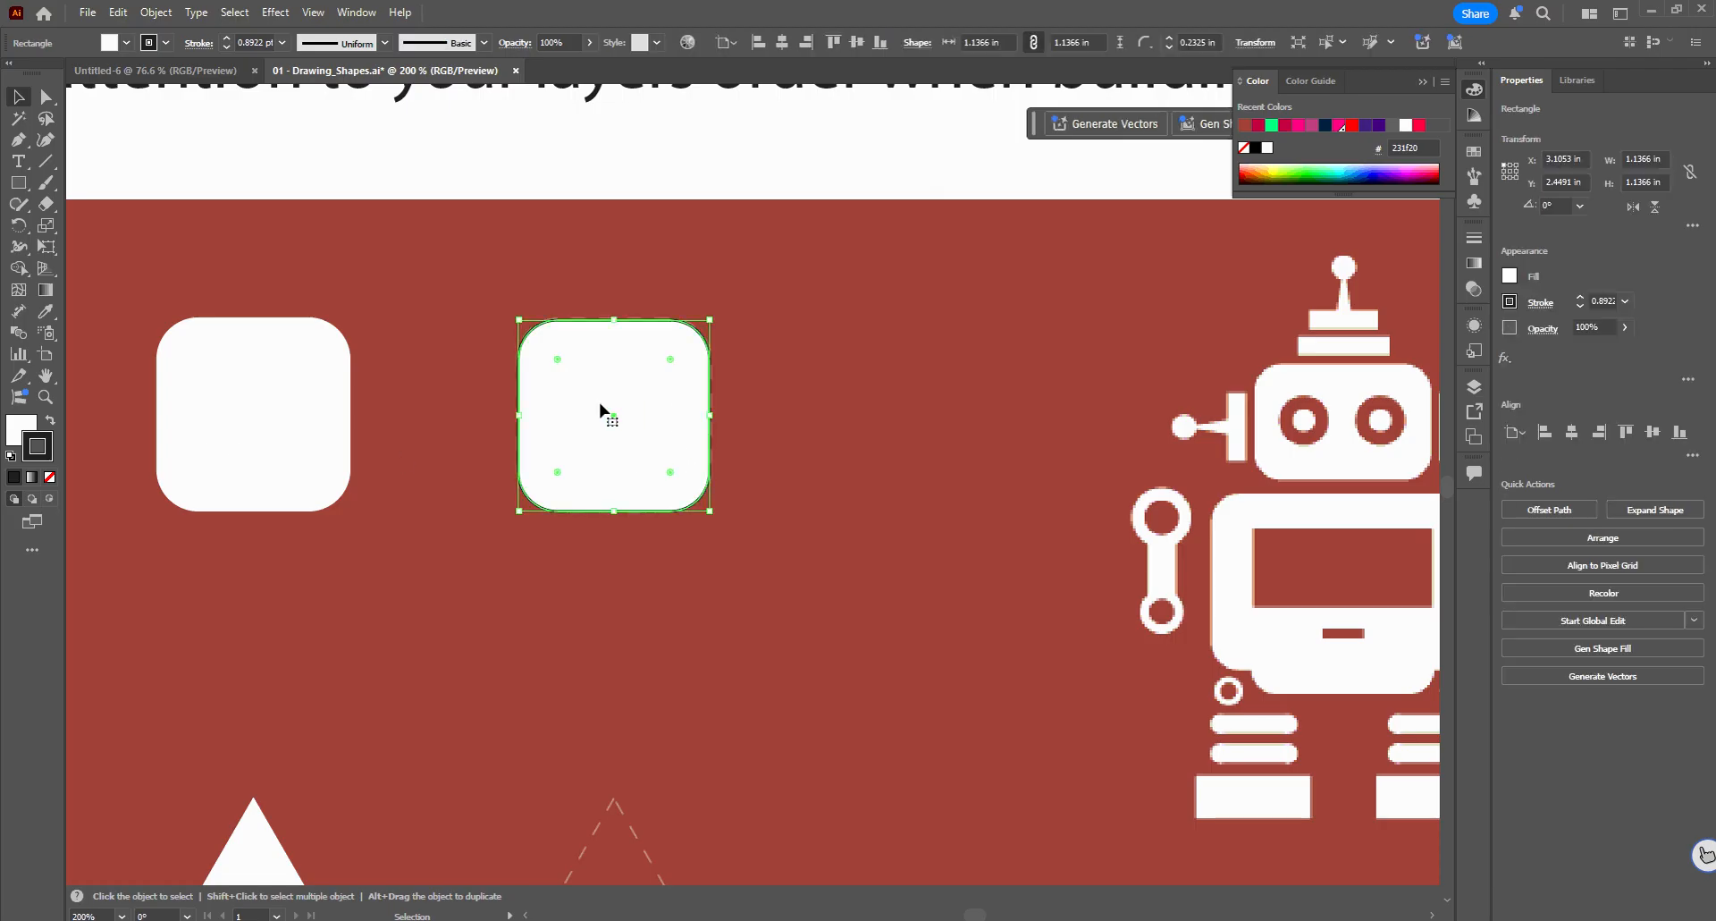
click(45, 315)
click(303, 401)
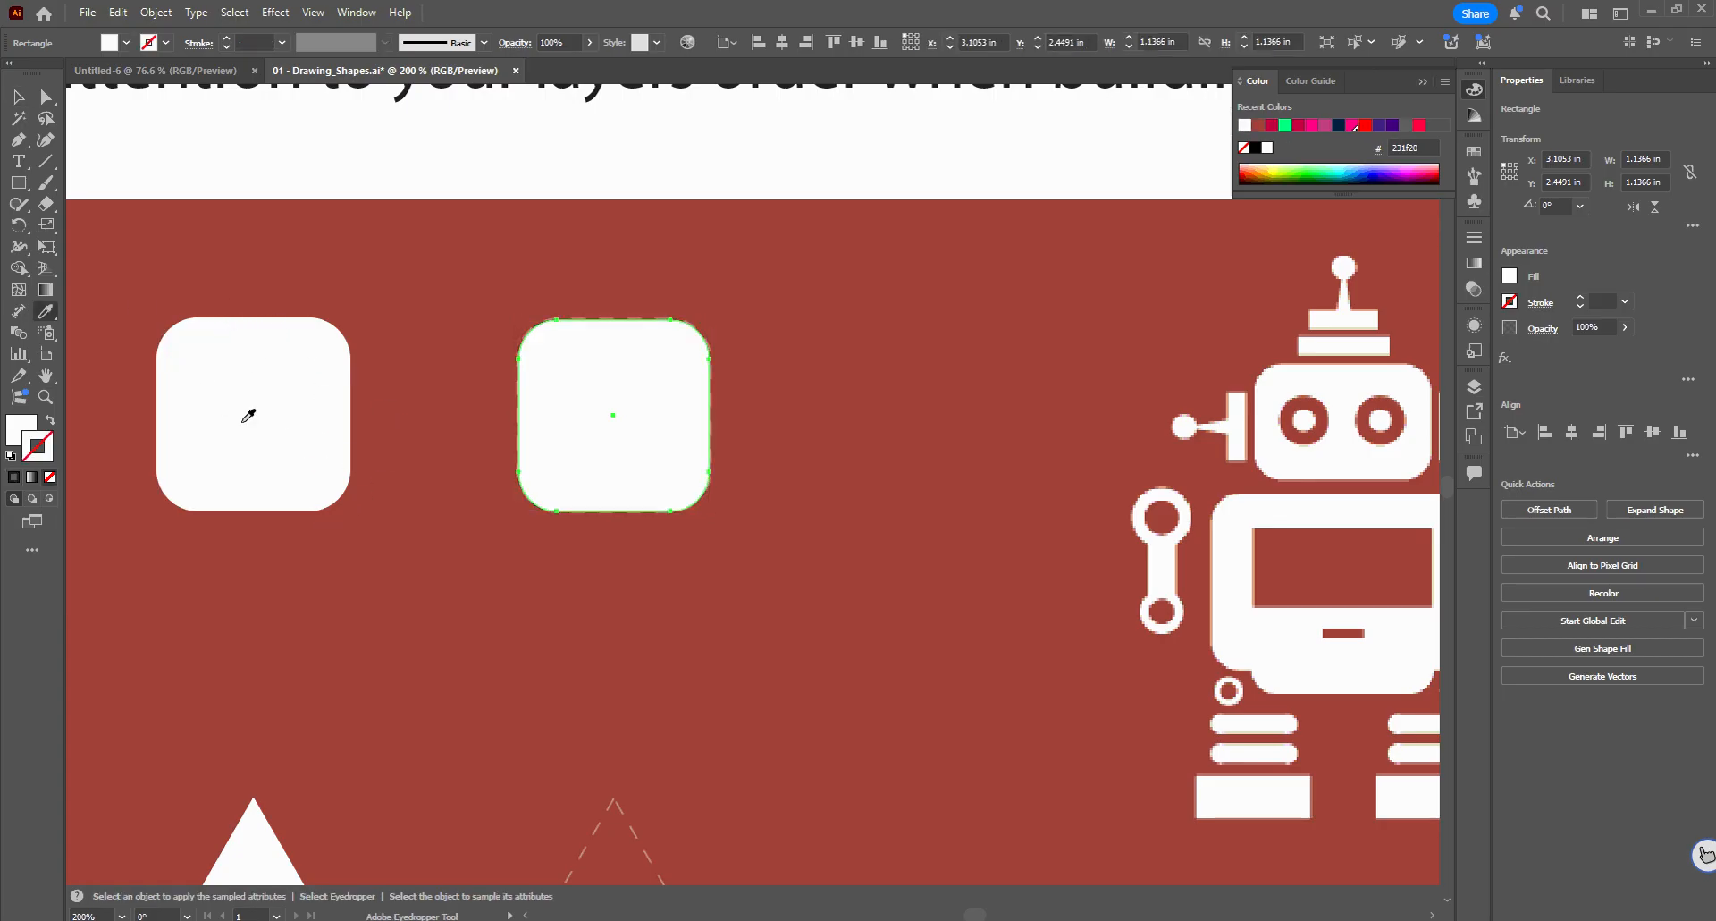
click(488, 563)
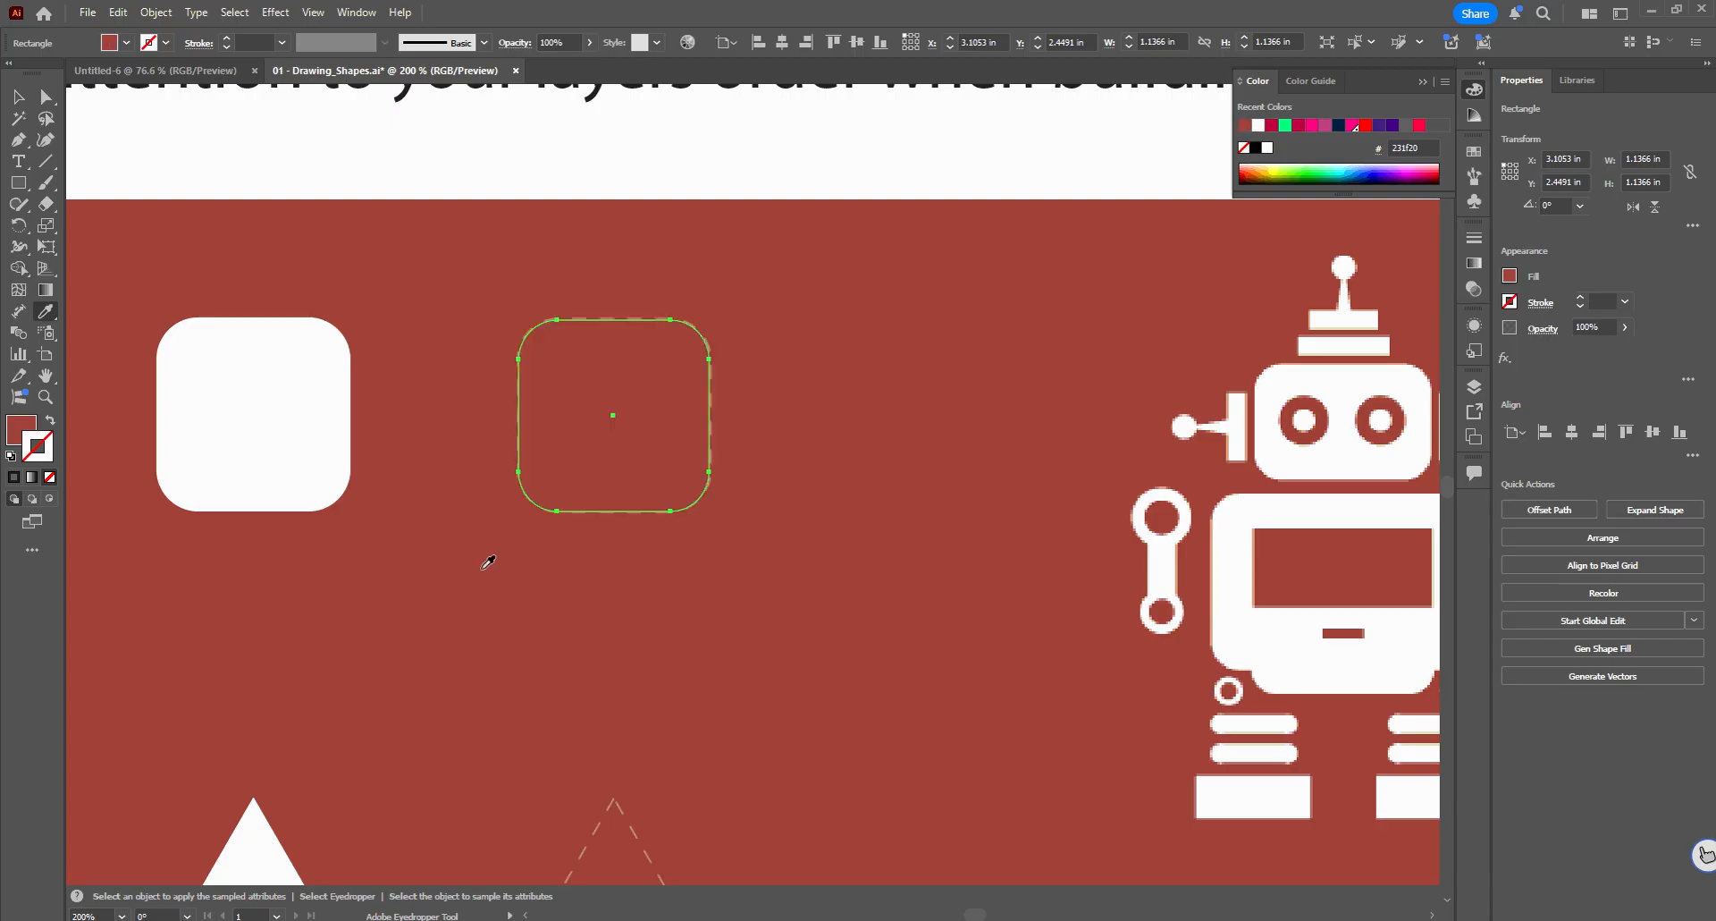
click(287, 385)
key(v)
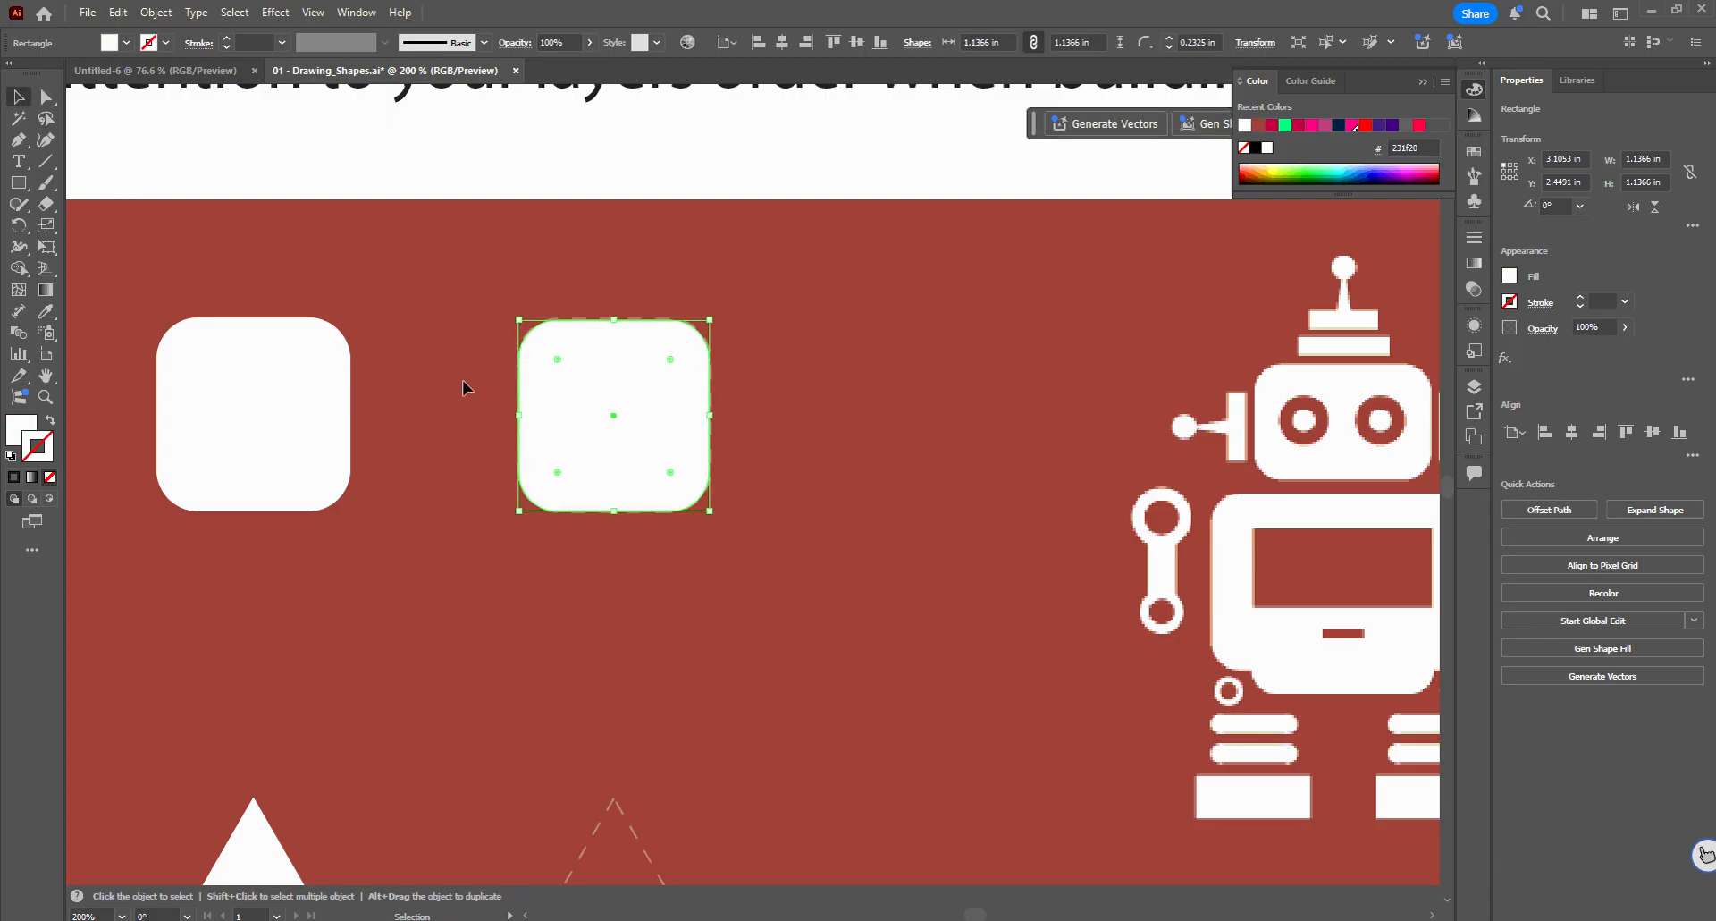
click(463, 381)
Draw a small triangle about 0.75 in wide above the dashed triangle outline with the Polygon tool.
scroll(467, 382, down, 3)
scroll(468, 384, down, 6)
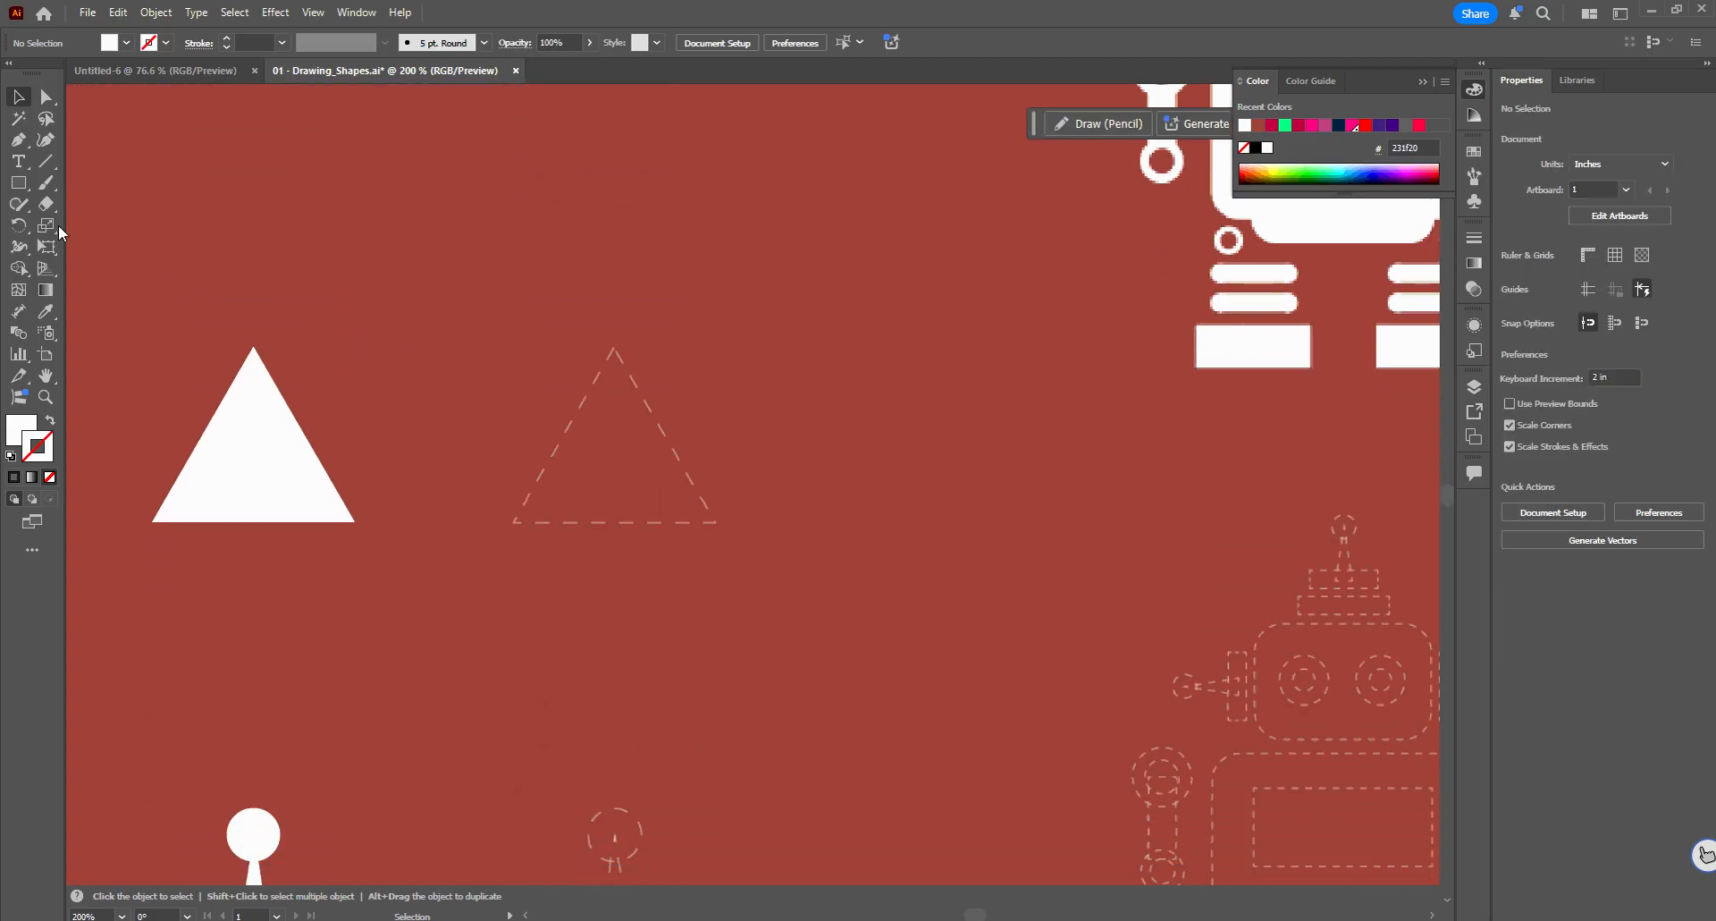
click(14, 185)
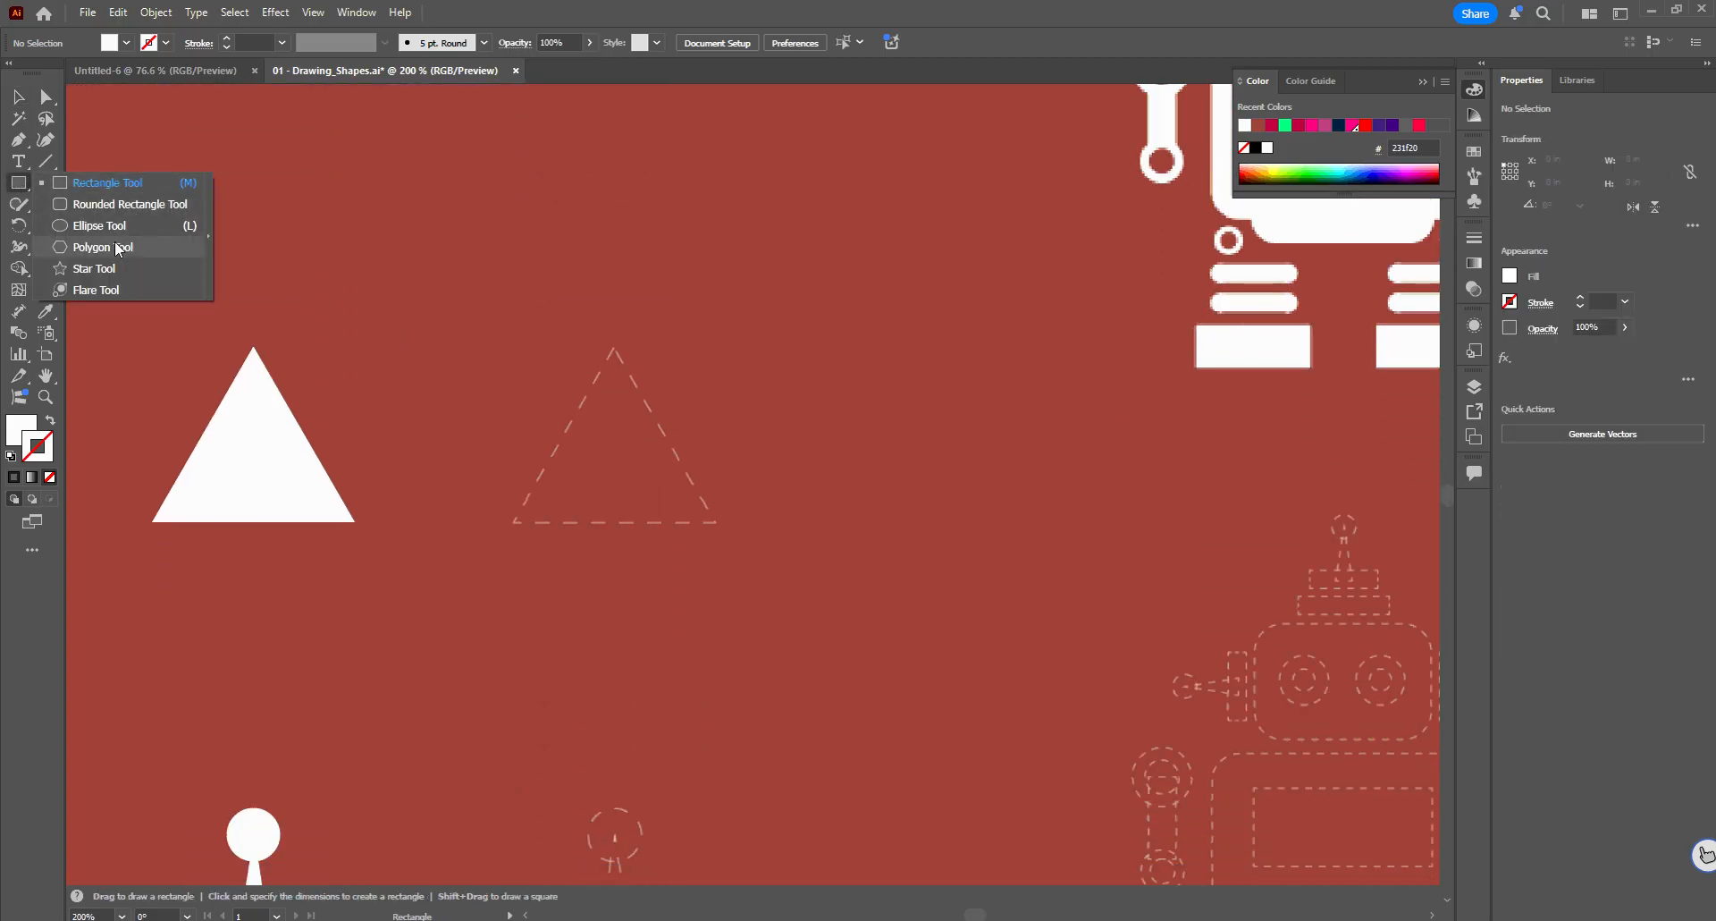
click(103, 246)
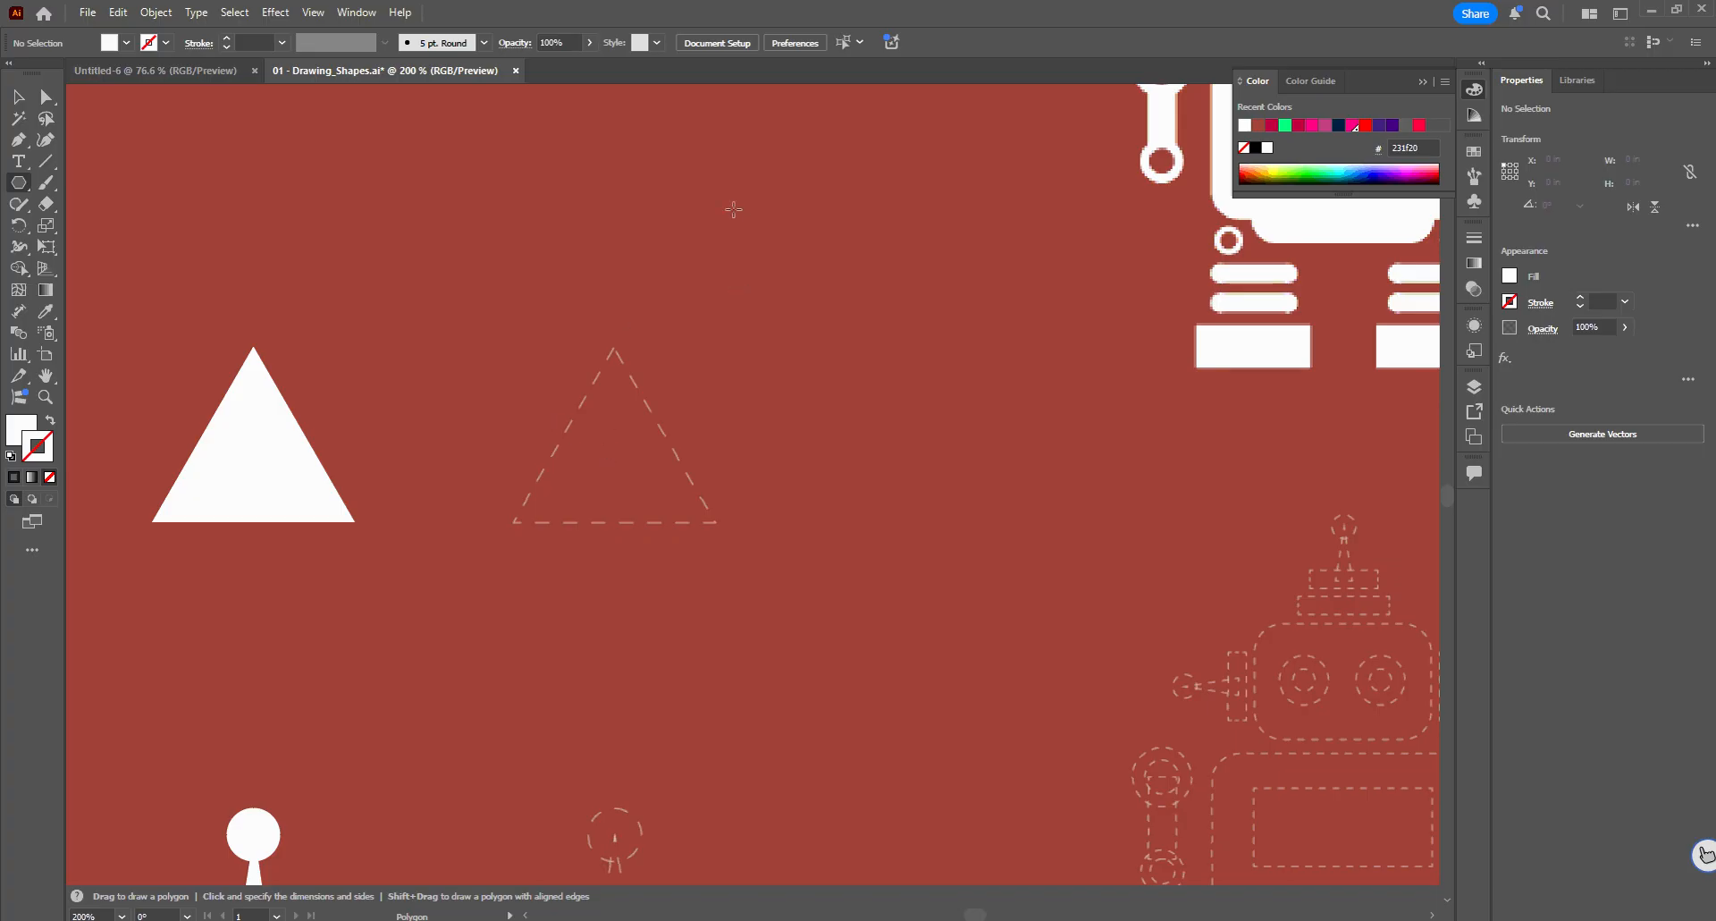
mouse_move(706, 203)
mouse_down()
mouse_move(865, 446)
mouse_move(798, 234)
mouse_move(819, 268)
mouse_move(762, 363)
mouse_move(657, 219)
mouse_move(644, 254)
mouse_move(574, 257)
mouse_move(660, 248)
mouse_move(513, 267)
mouse_move(638, 228)
mouse_move(586, 253)
mouse_move(601, 255)
mouse_up()
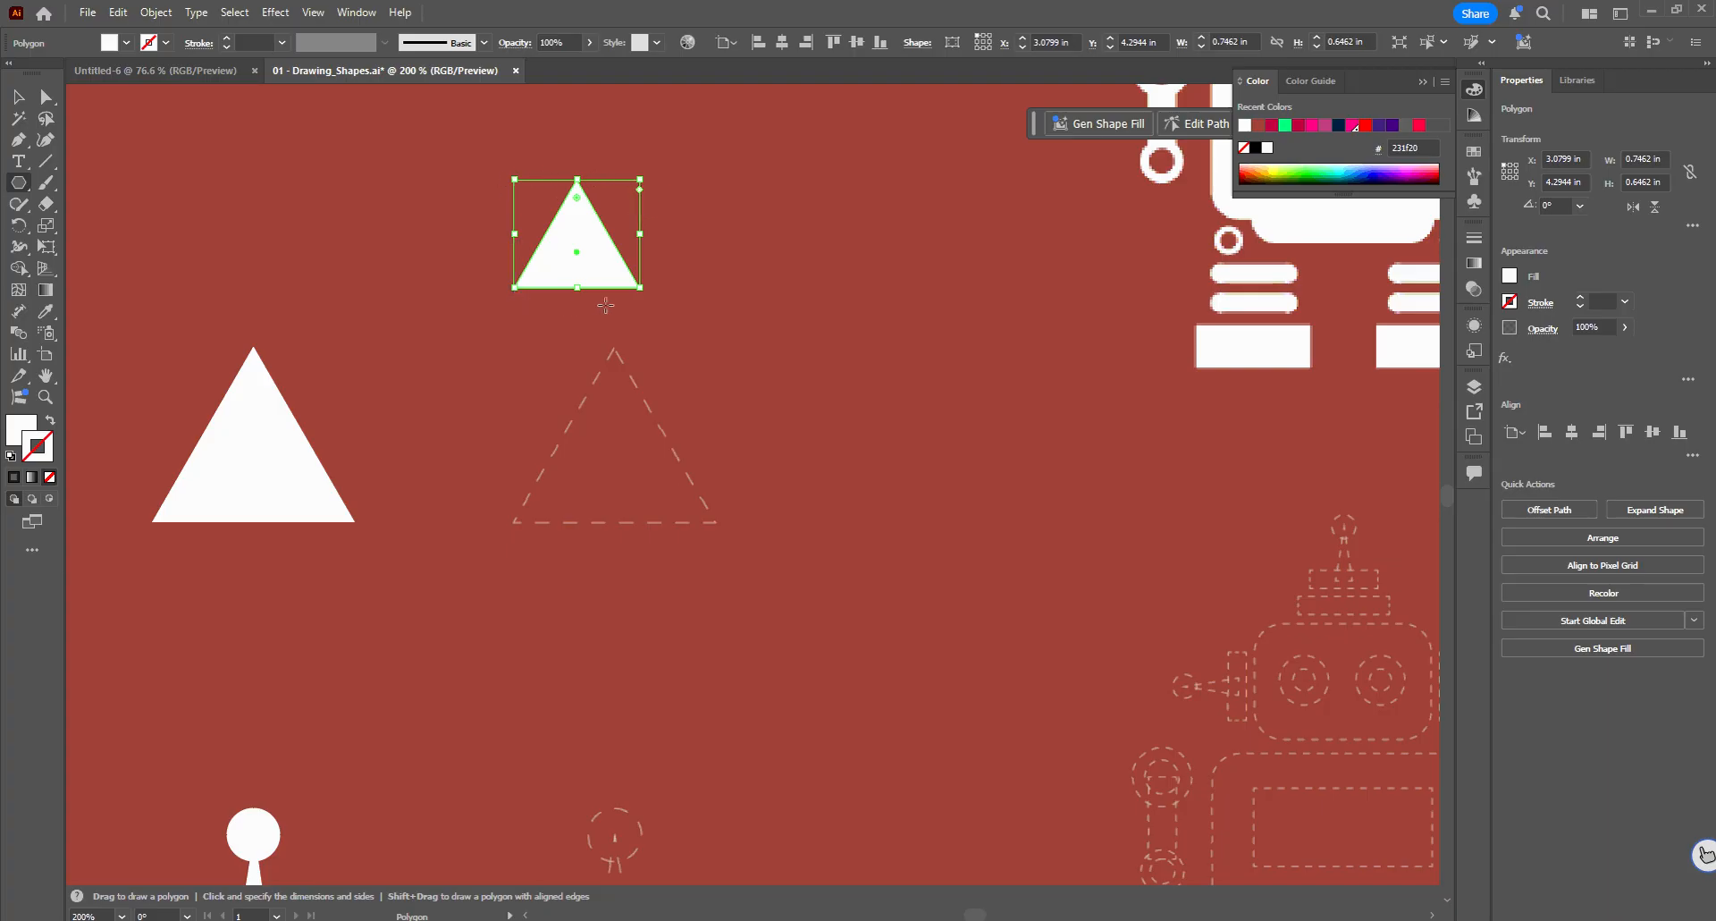
Increase the small triangle's side count to six, and delete the resulting hexagon.
scroll(537, 211, up, 3)
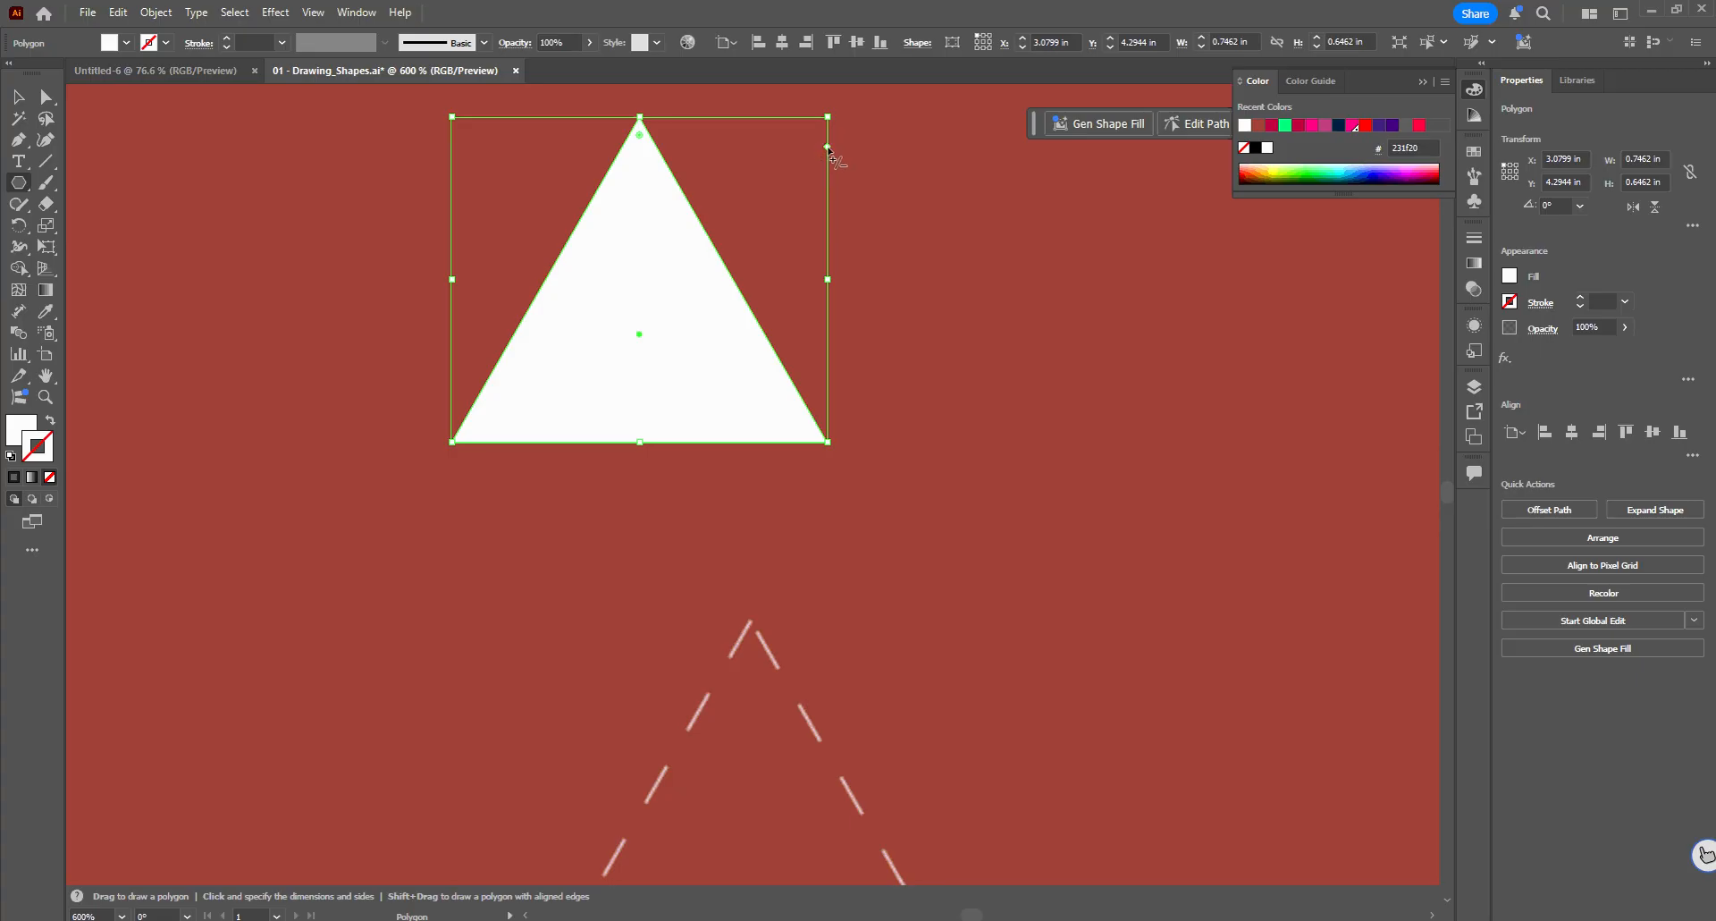
drag(828, 148, 820, 257)
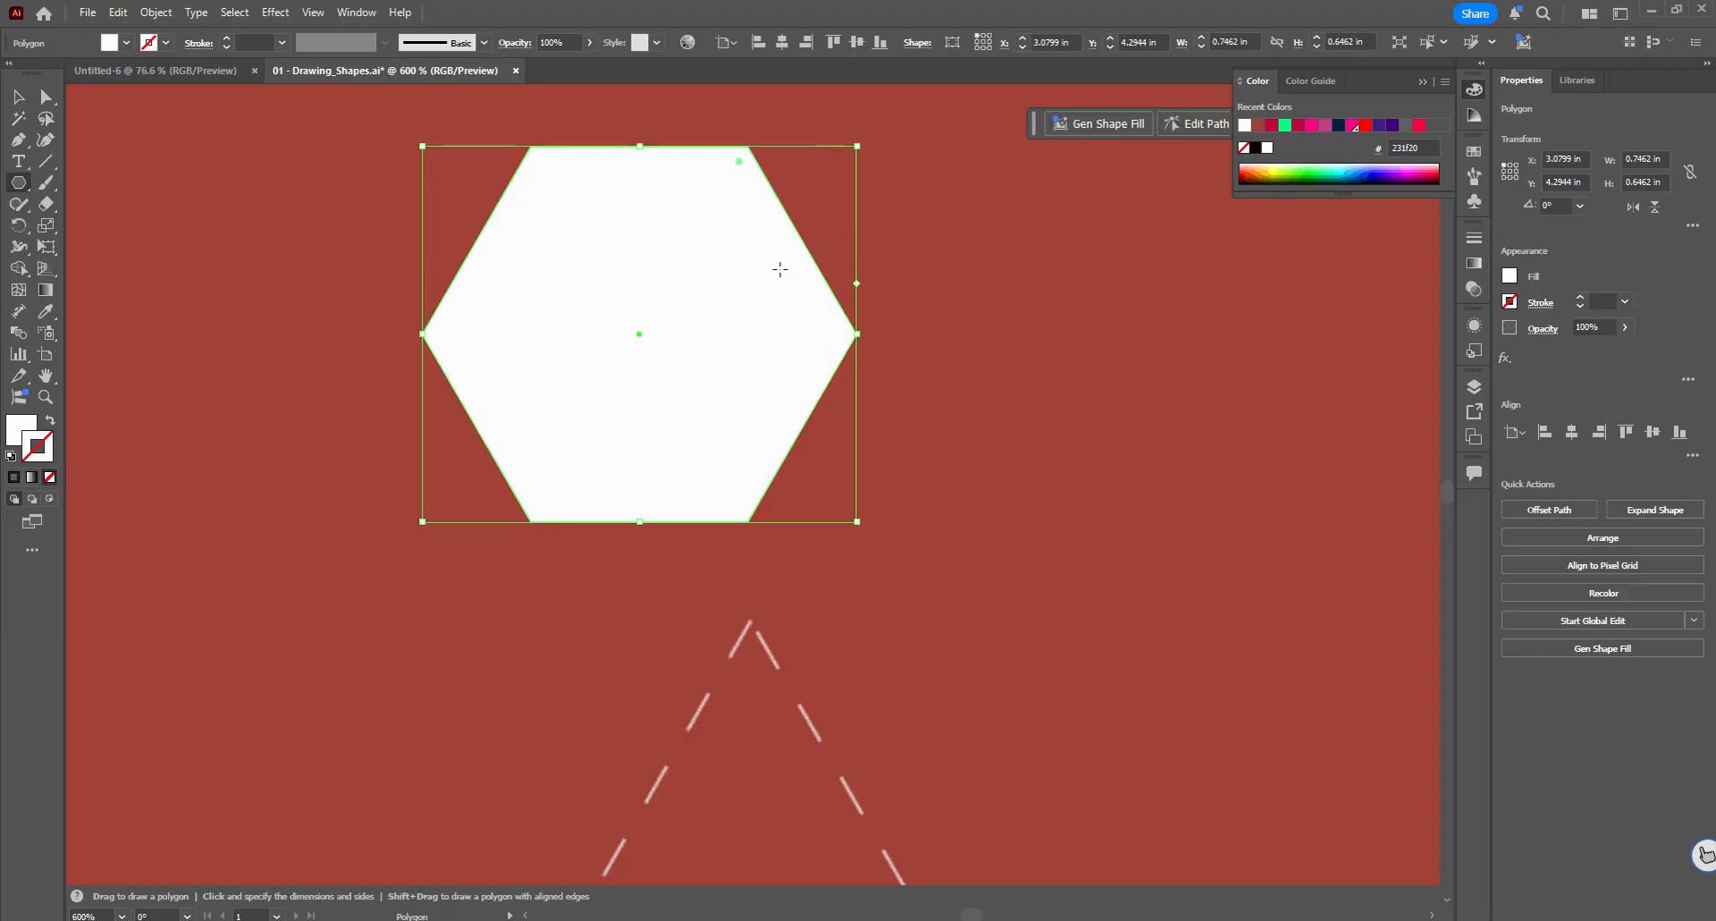
scroll(1033, 388, down, 2)
drag(1065, 391, 746, 362)
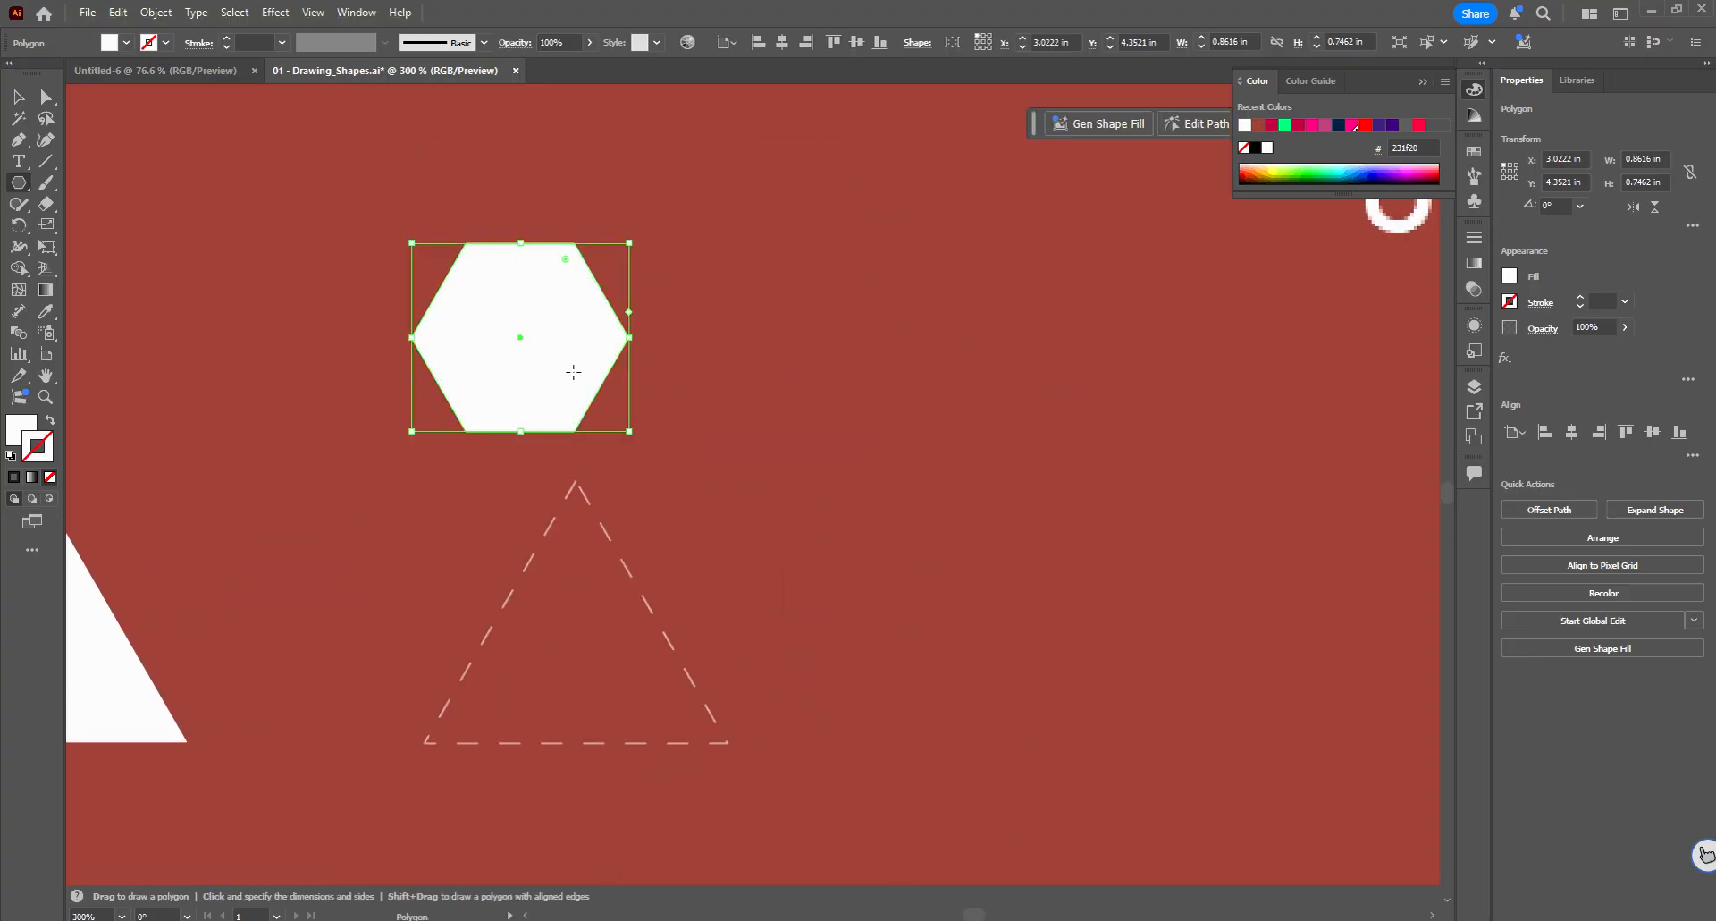
key(Delete)
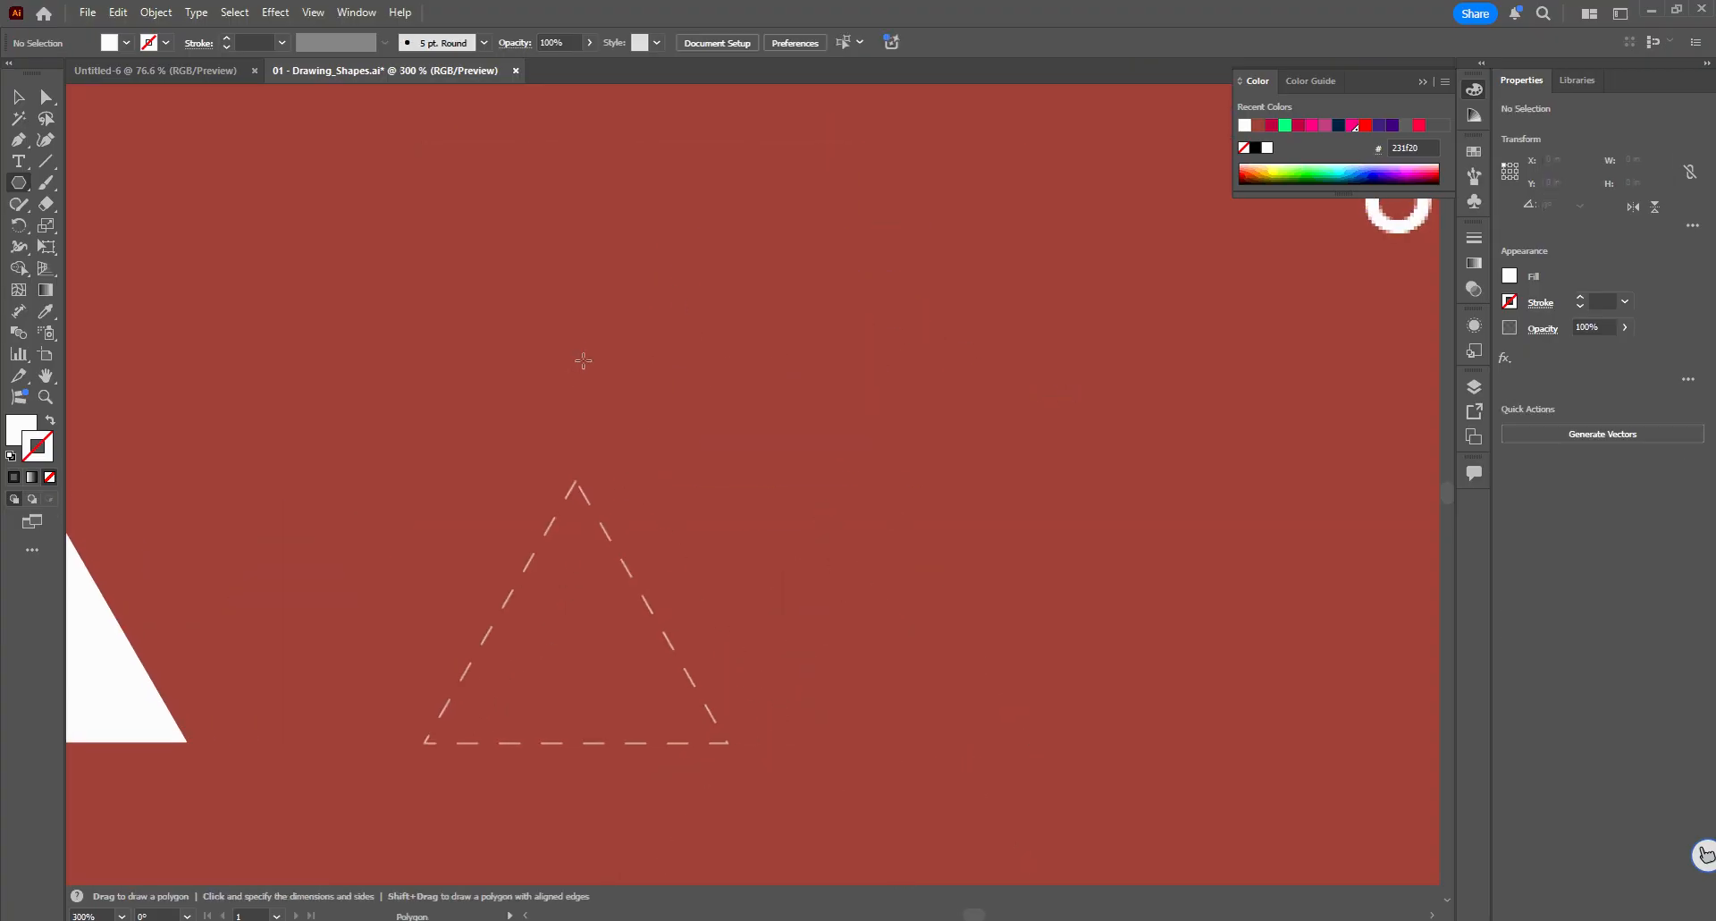
Create a three-sided polygon with a 0.4308 in radius and align it to the dashed triangle's lower-left corner.
click(615, 298)
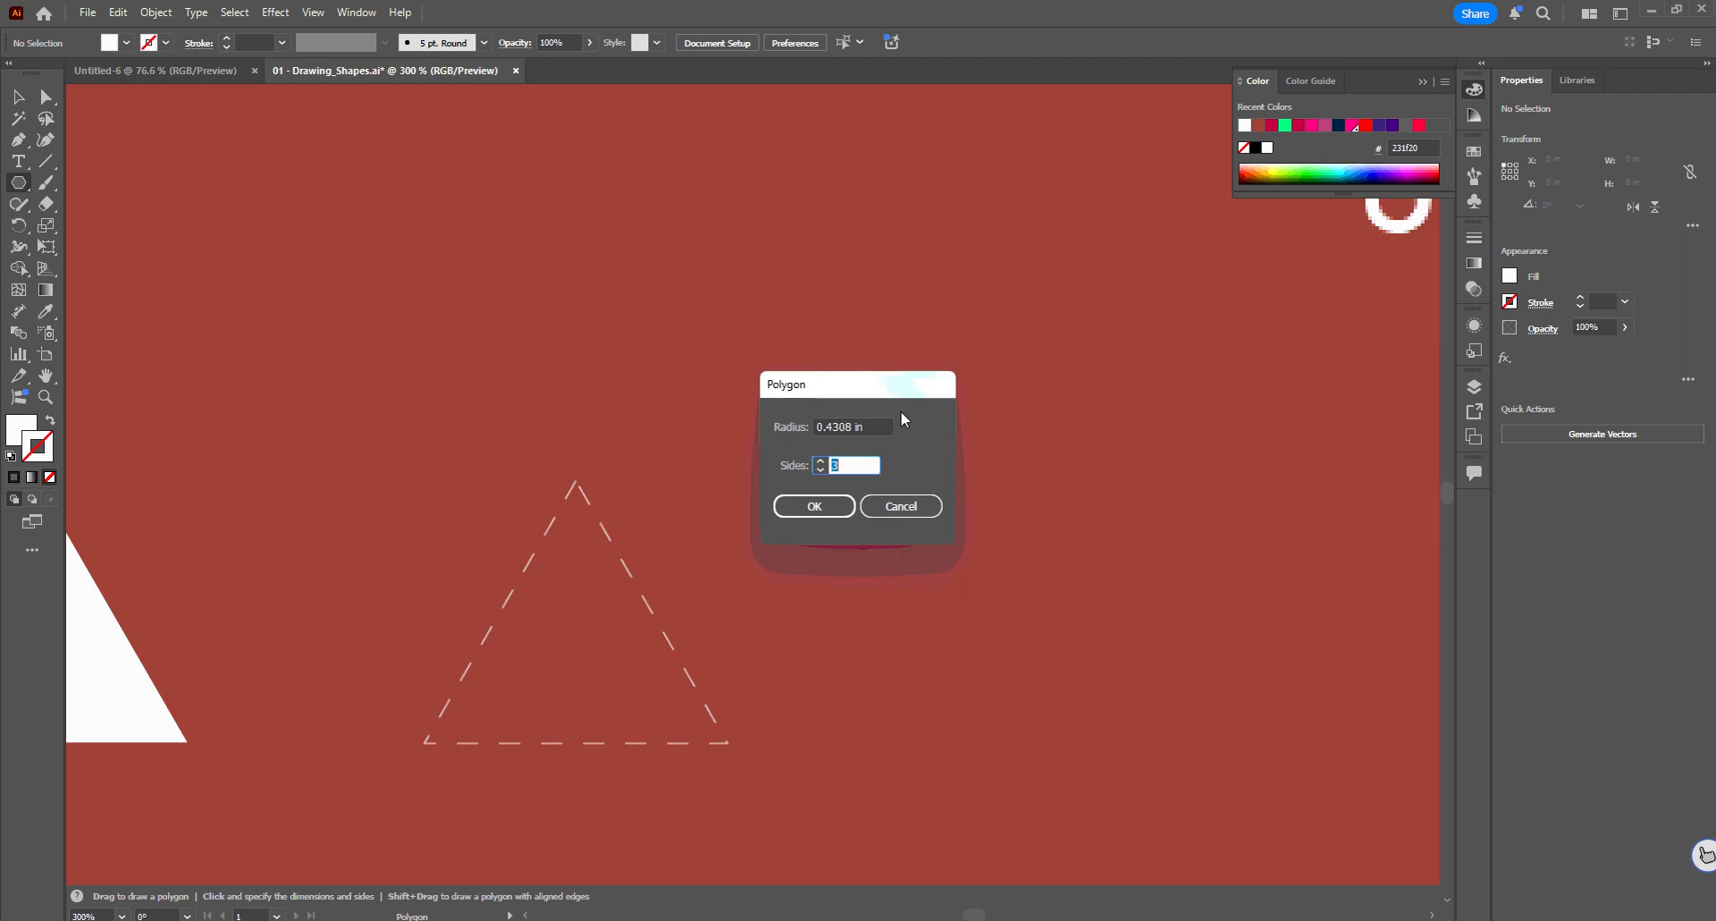
click(821, 471)
click(837, 517)
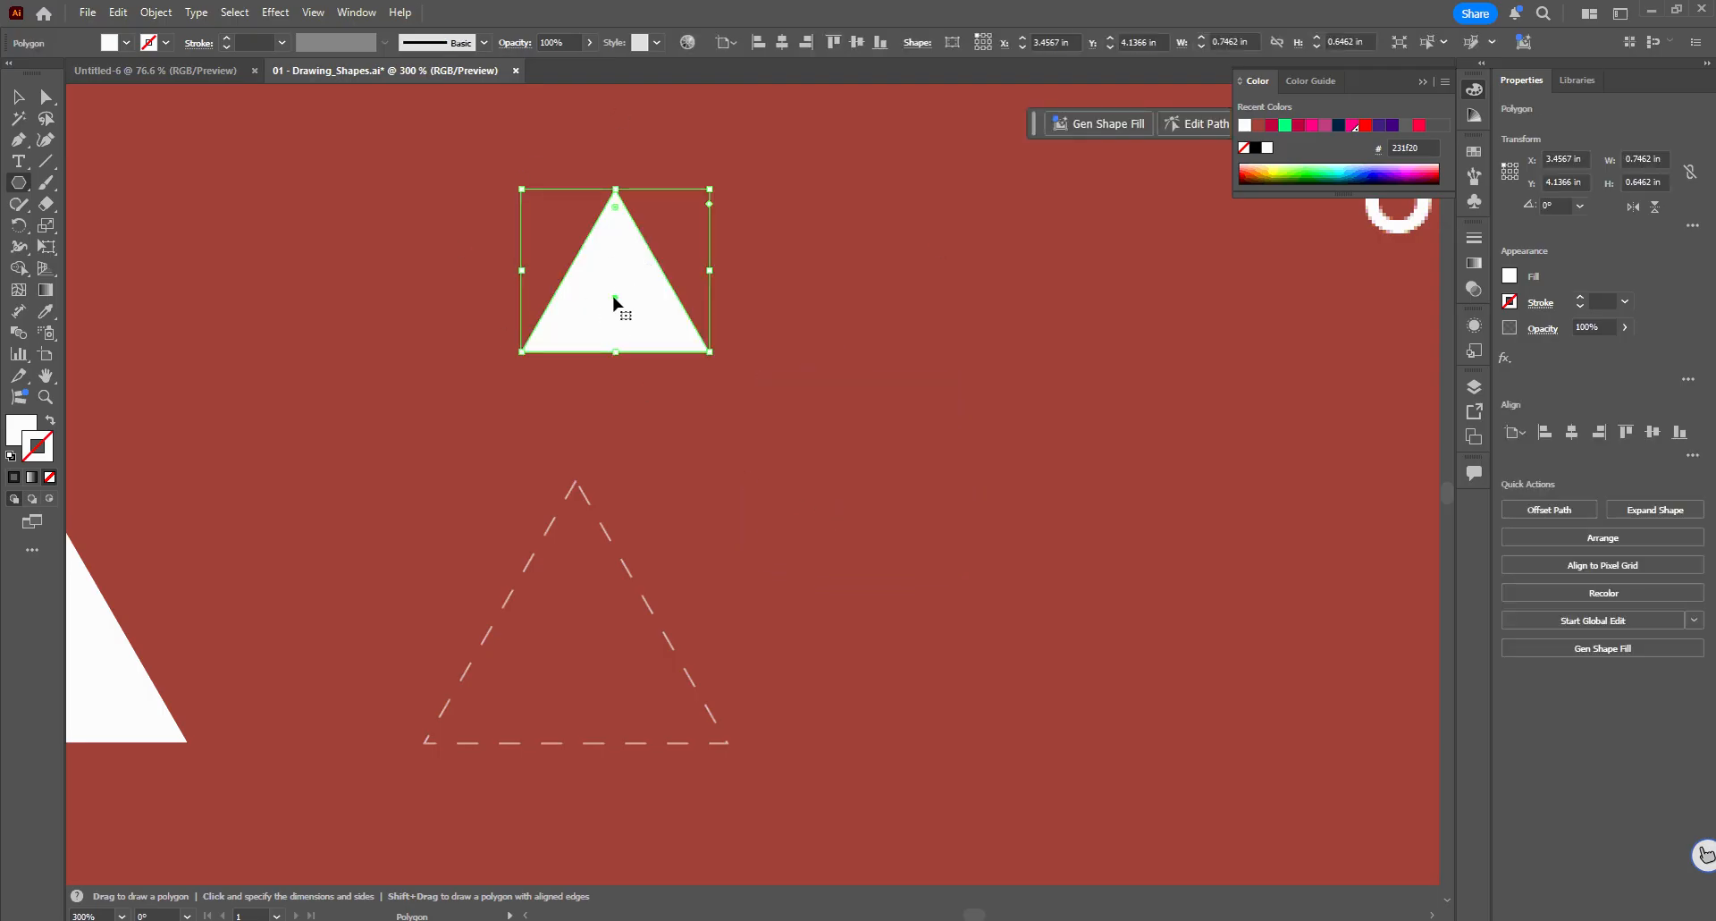
drag(617, 303, 519, 692)
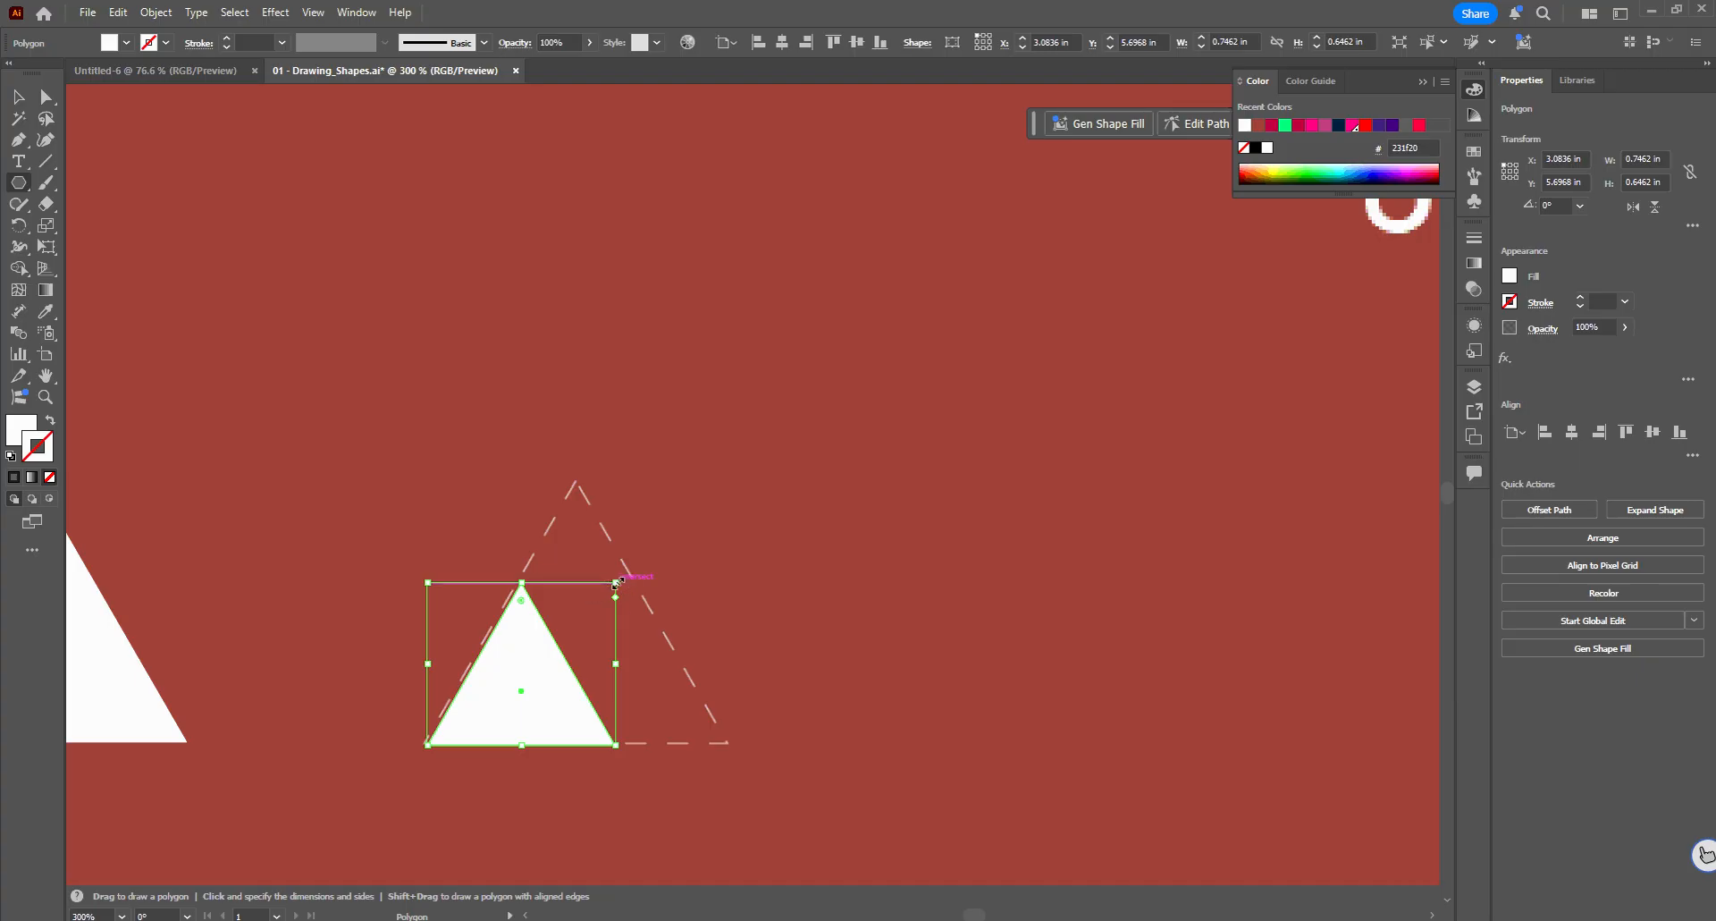
Scale the triangle proportionally to about 1.20 by 1.04 in to fill the dashed triangle outline, and deselect it.
mouse_move(616, 579)
mouse_down()
mouse_move(636, 545)
mouse_move(641, 563)
mouse_up()
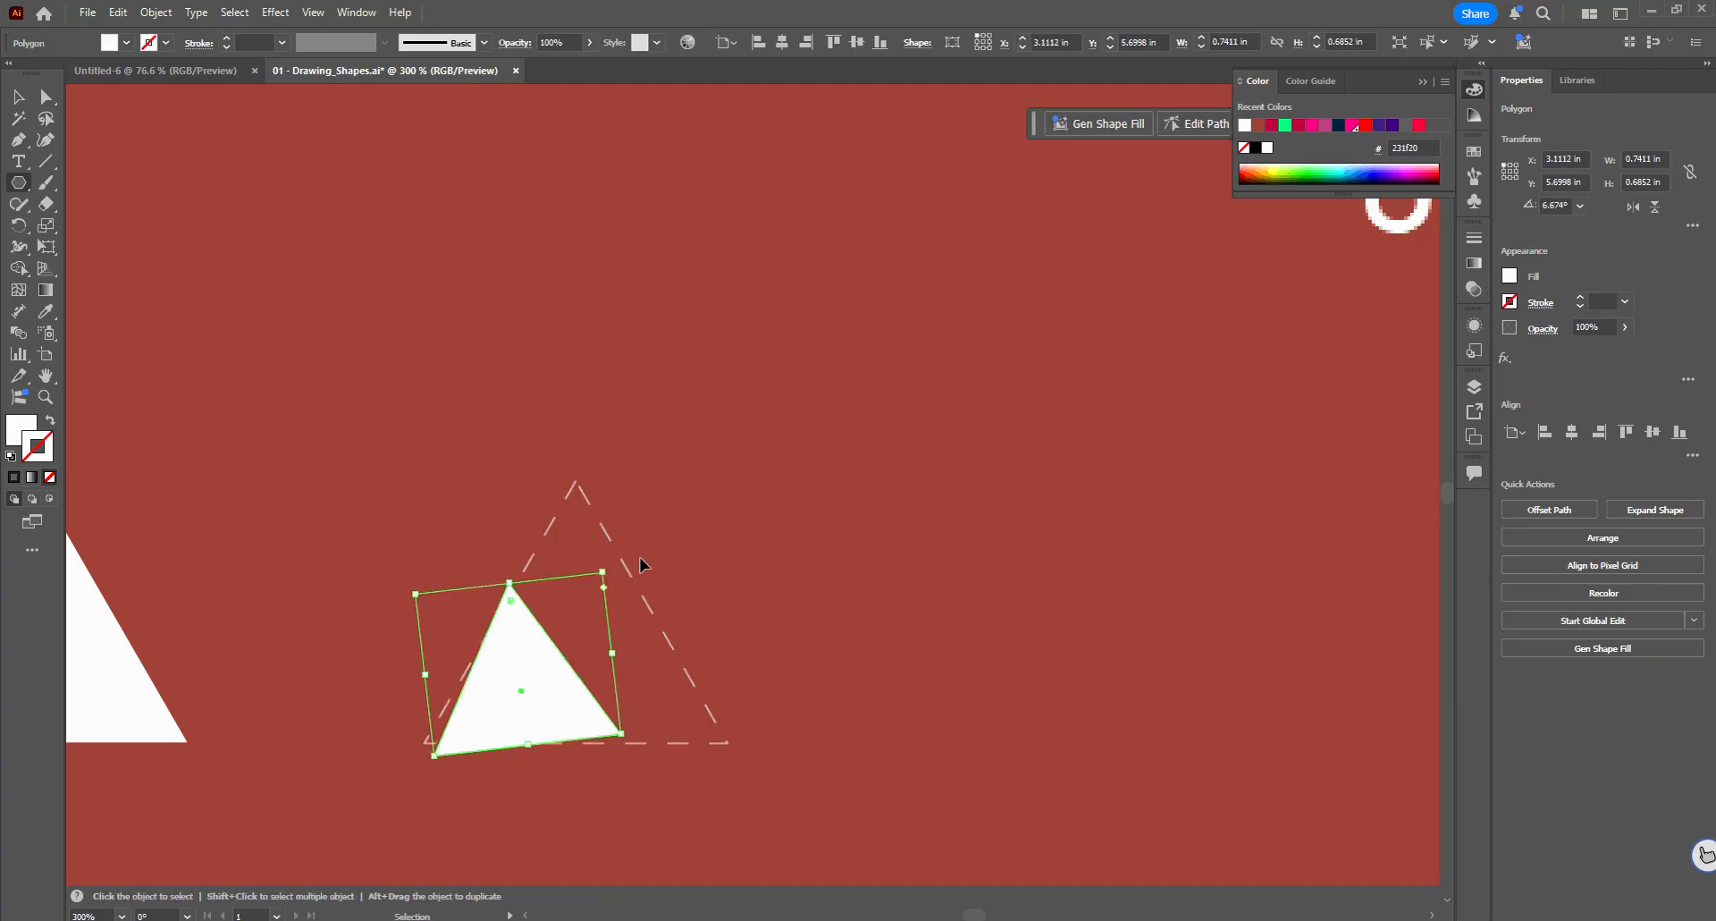
key(ctrl+z)
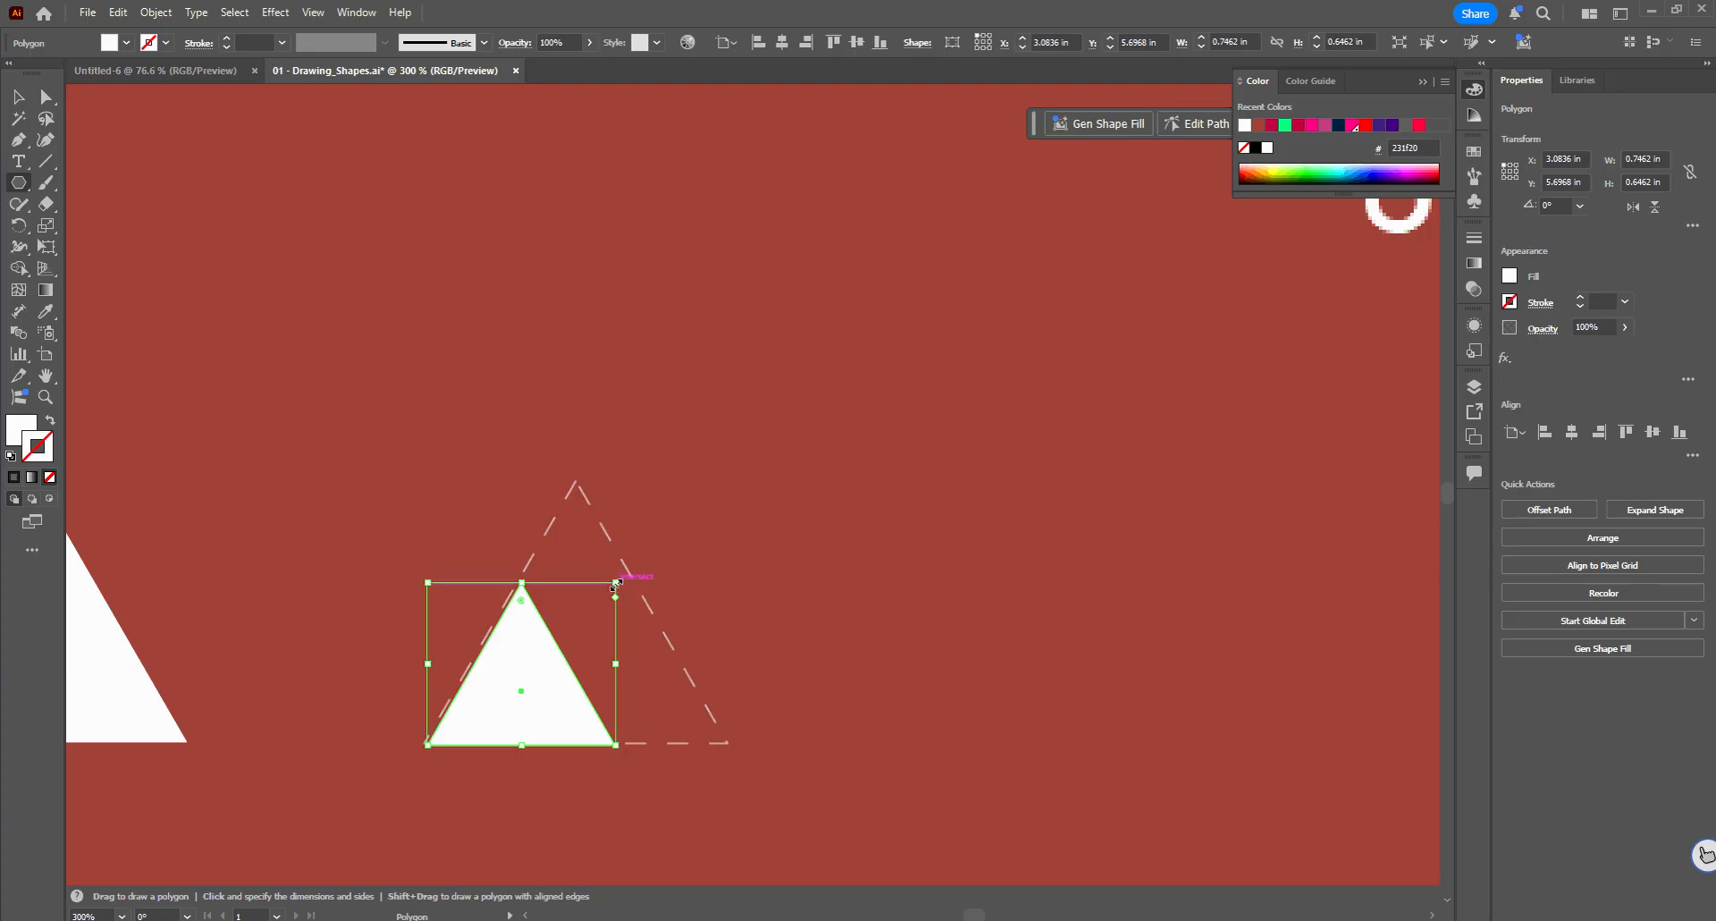
drag(615, 583, 732, 418)
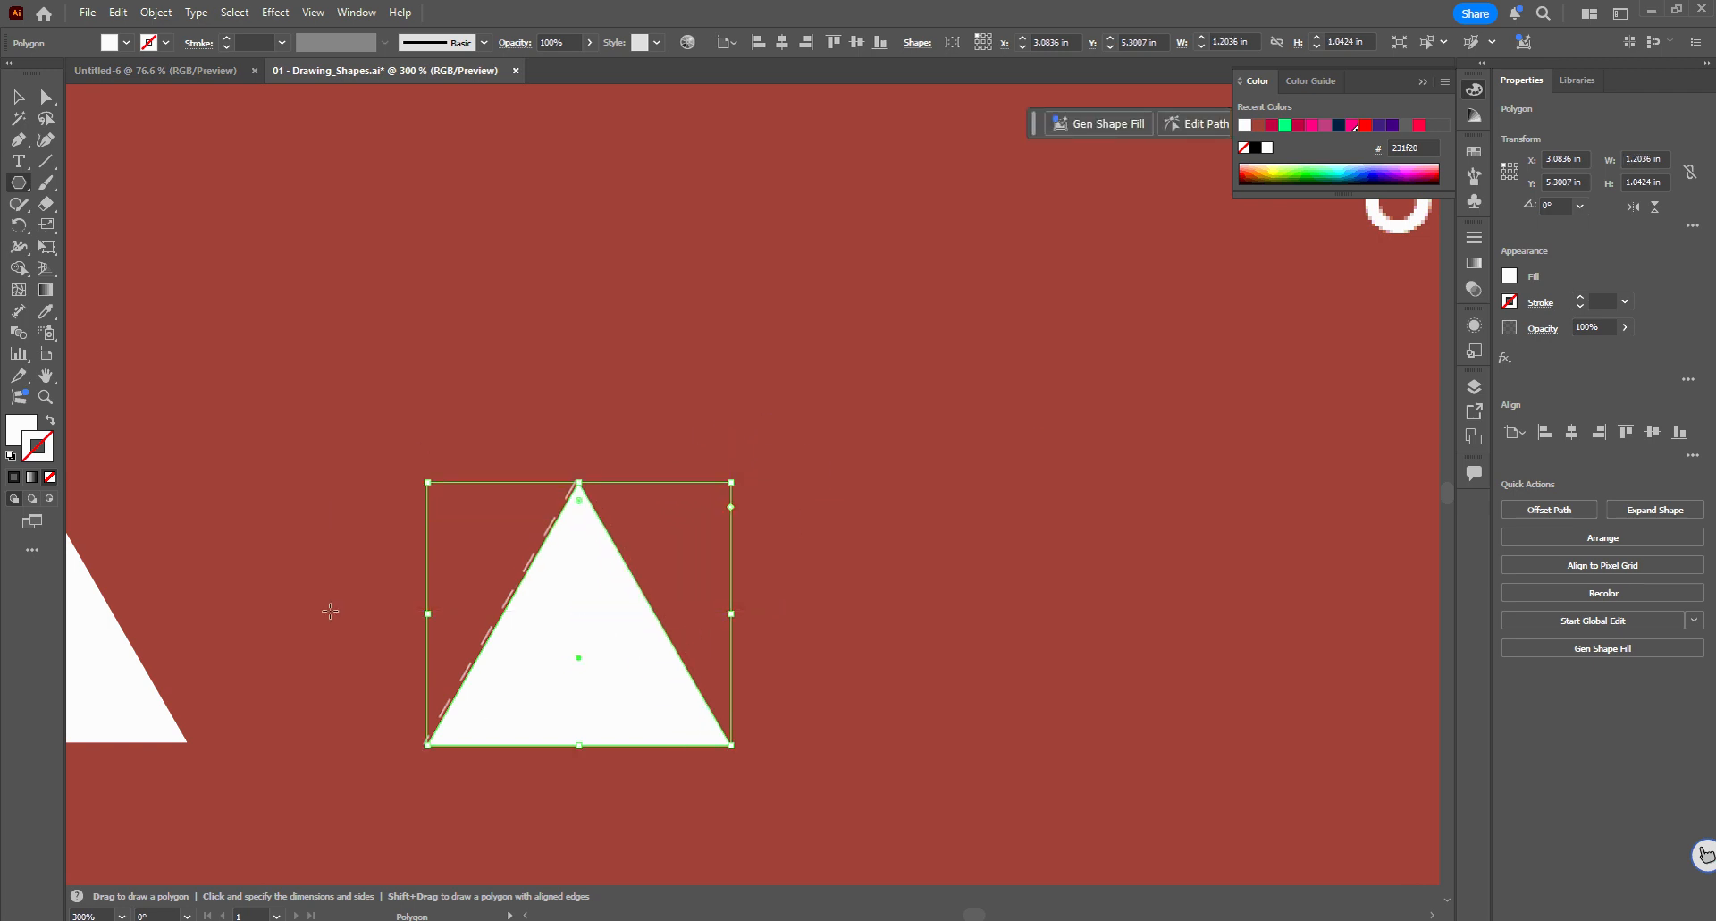
click(18, 96)
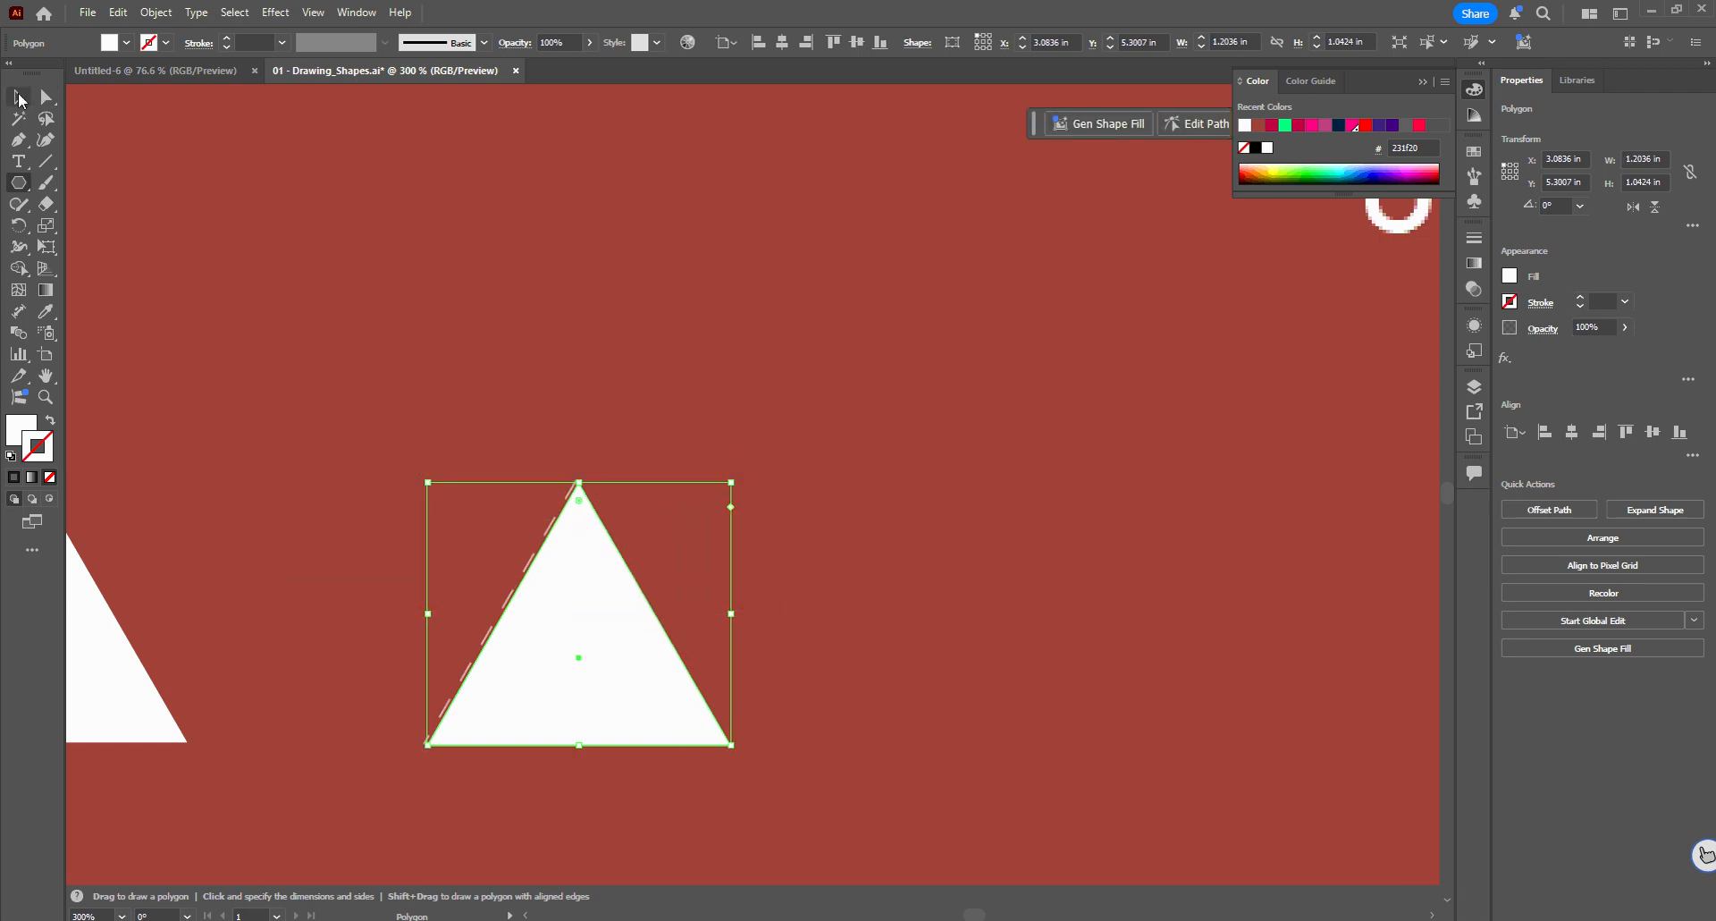
click(445, 404)
scroll(442, 358, down, 10)
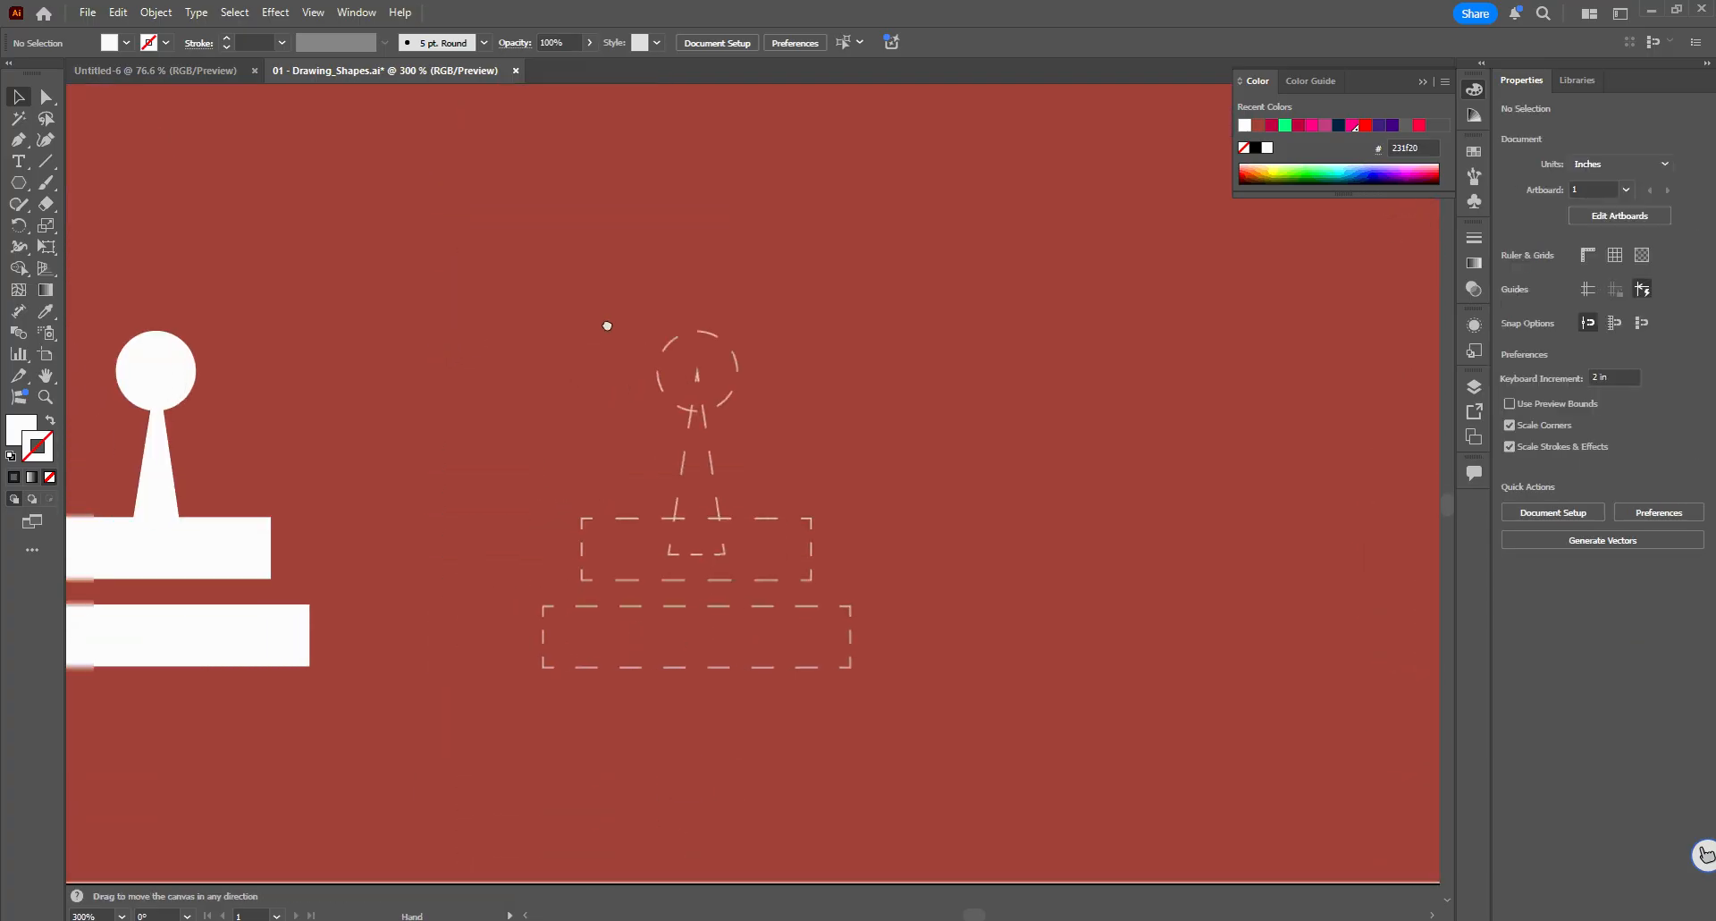
Draw a circle about 0.29 in across with the Ellipse tool and place it over the joystick's dashed knob outline.
drag(607, 326, 820, 304)
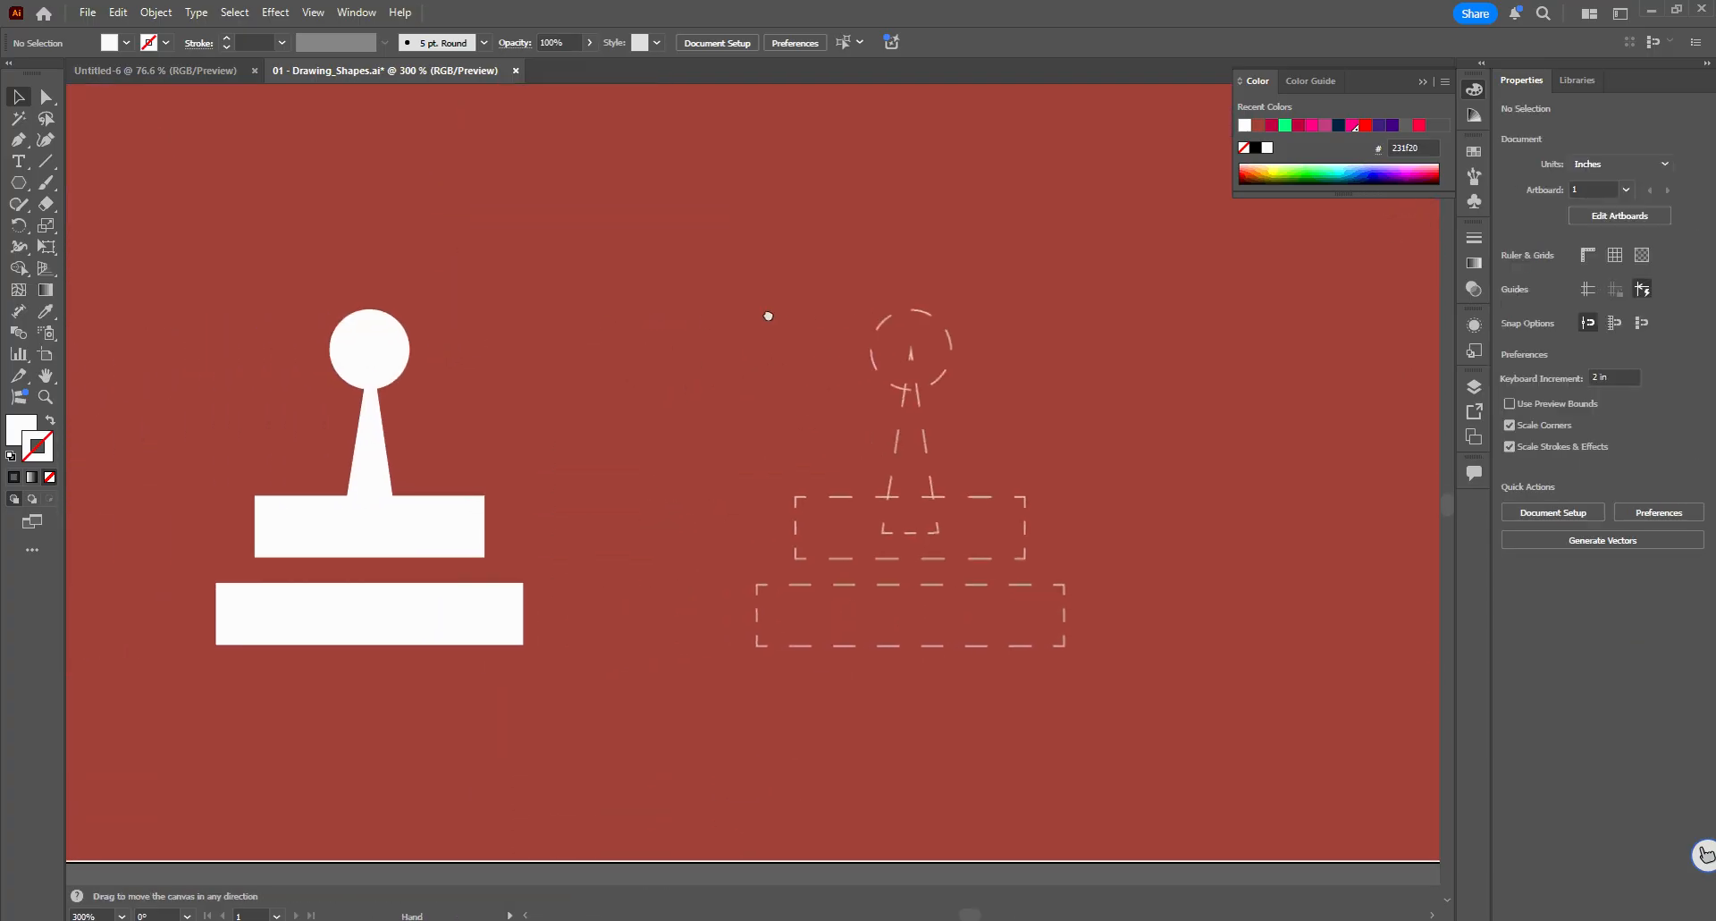
click(18, 184)
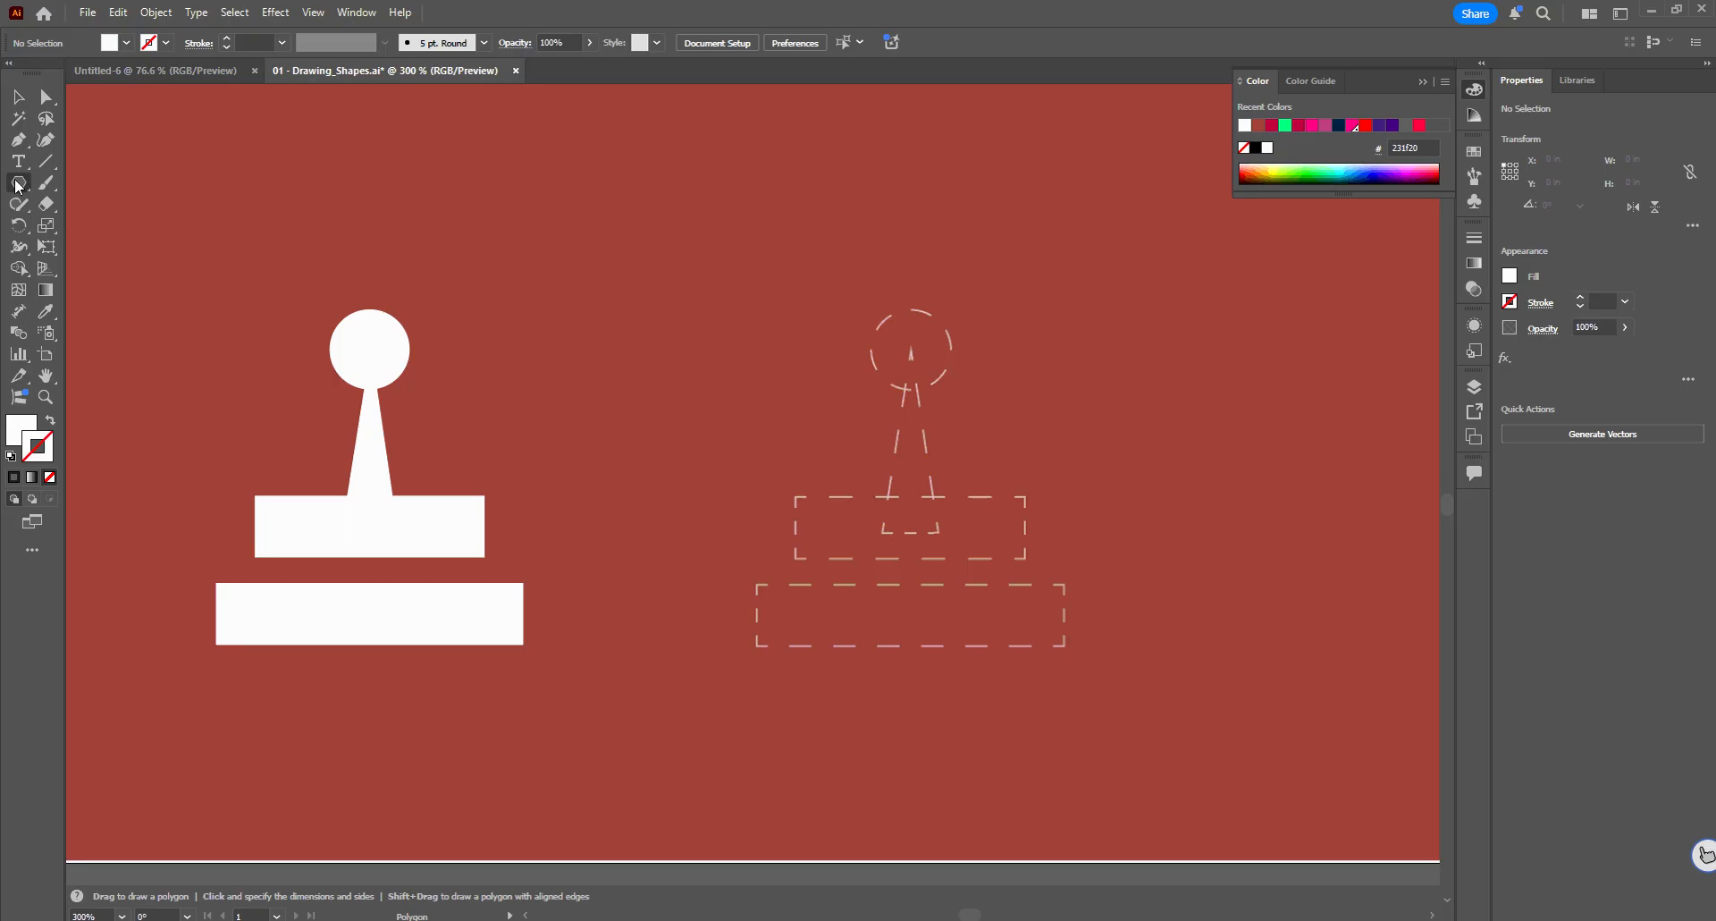
click(17, 183)
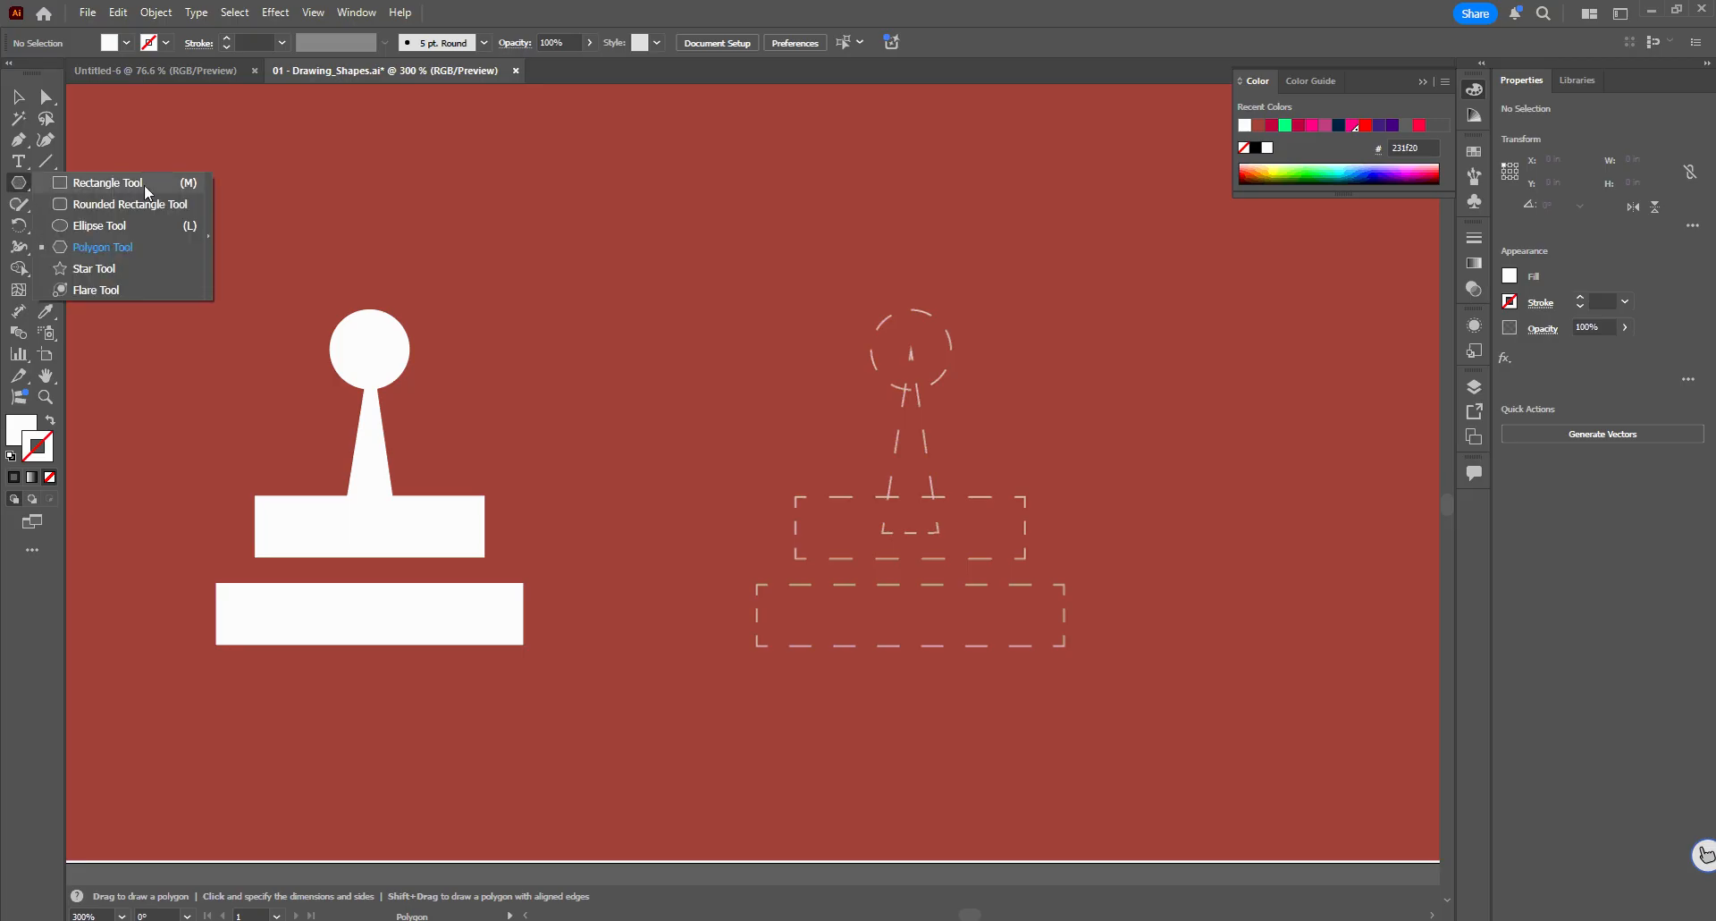
click(147, 226)
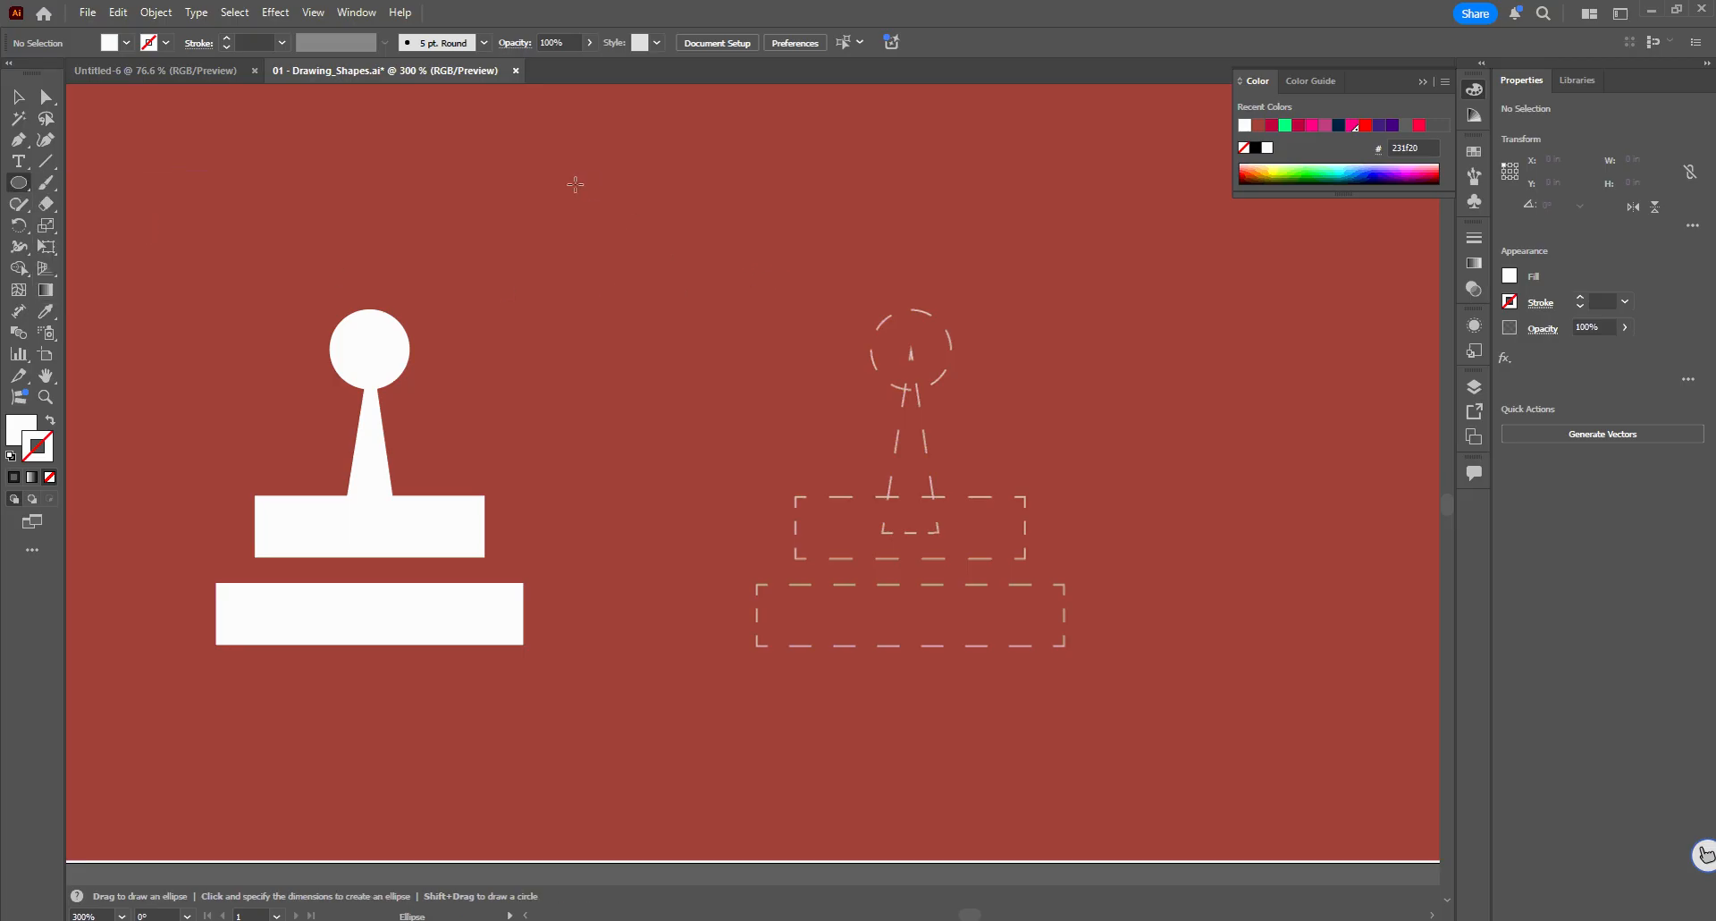
drag(575, 184, 725, 363)
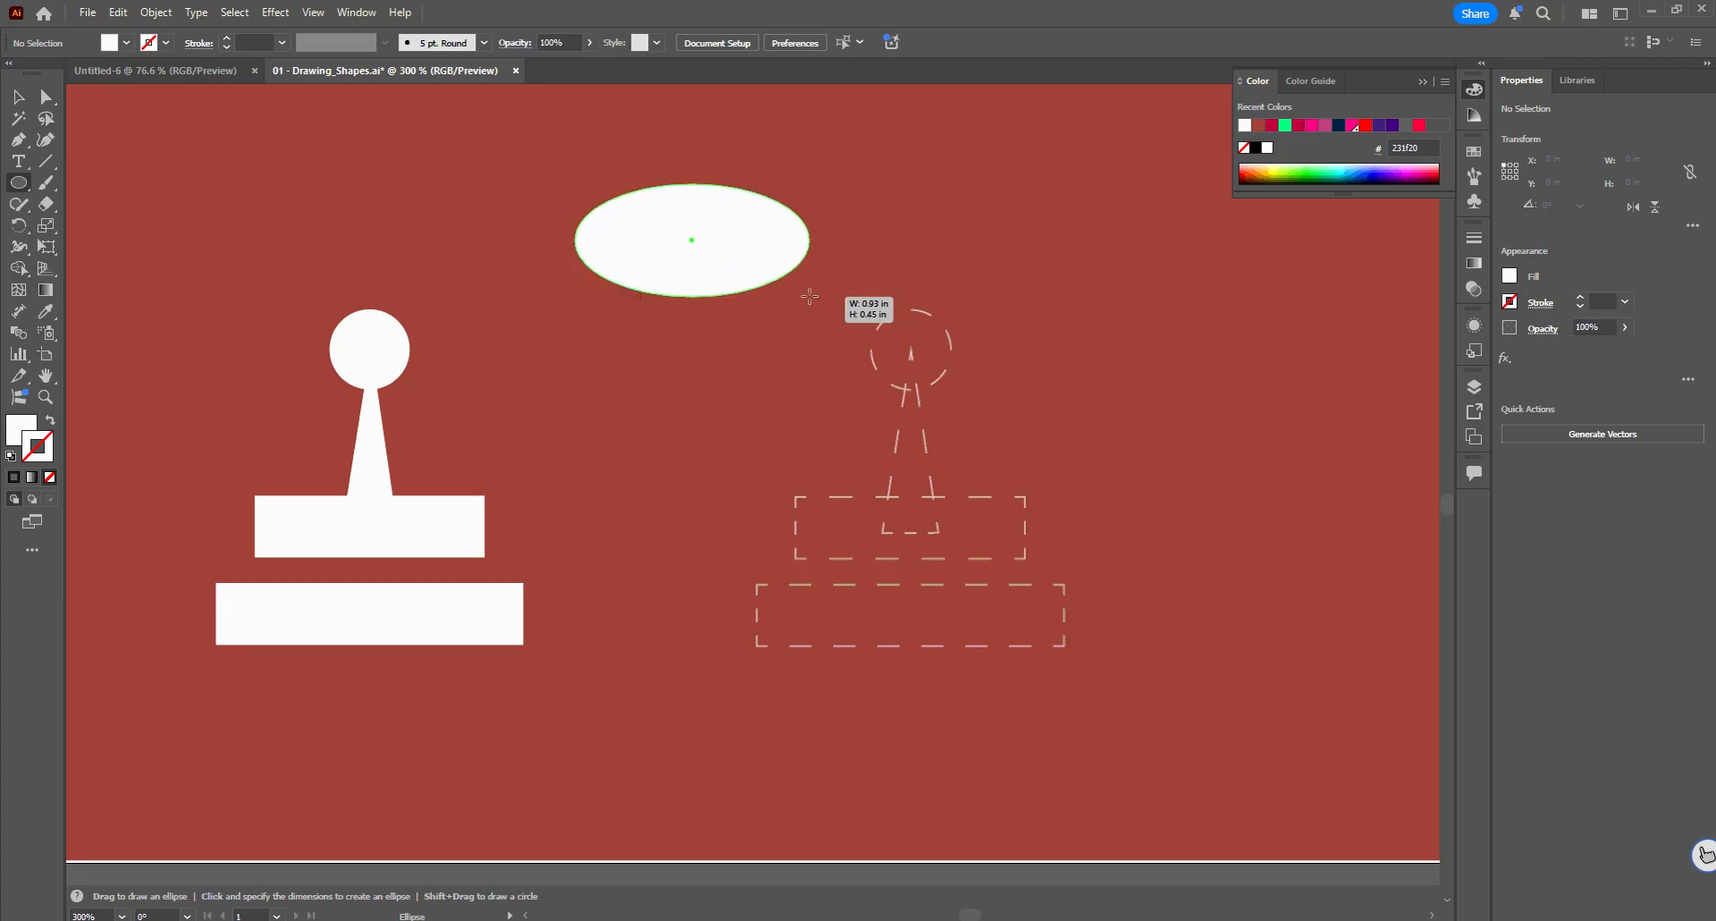
drag(810, 296, 914, 355)
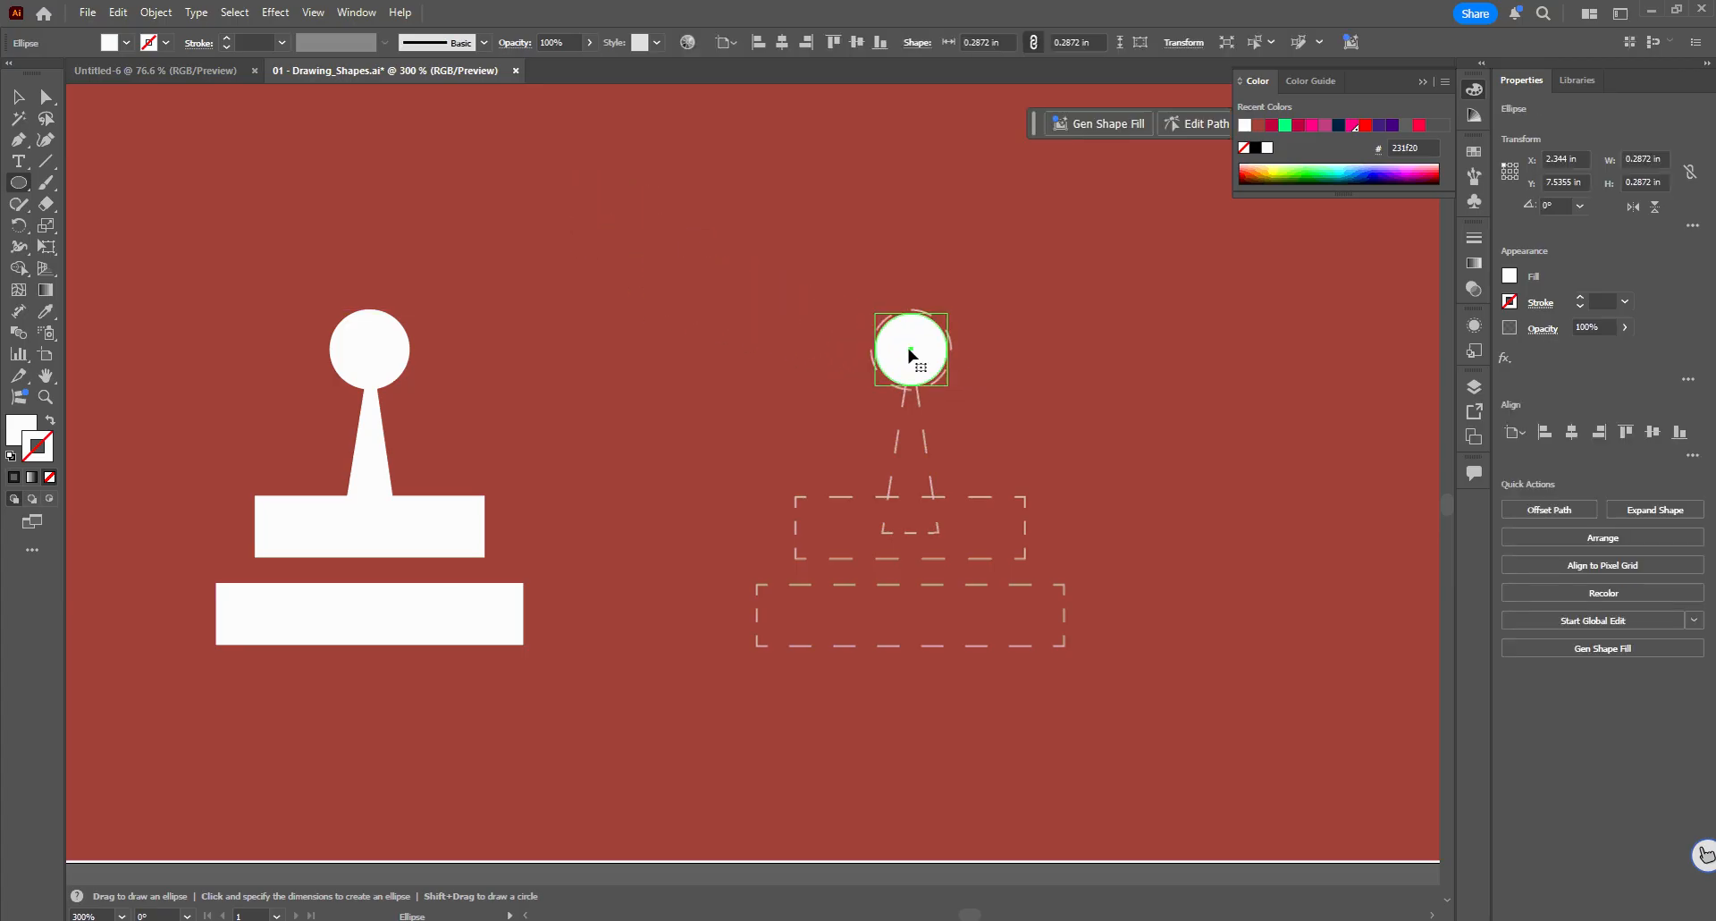
Create a three-sided polygon with a 0.4308 in radius and move it over the joystick's dashed stem.
drag(24, 184, 98, 248)
click(607, 323)
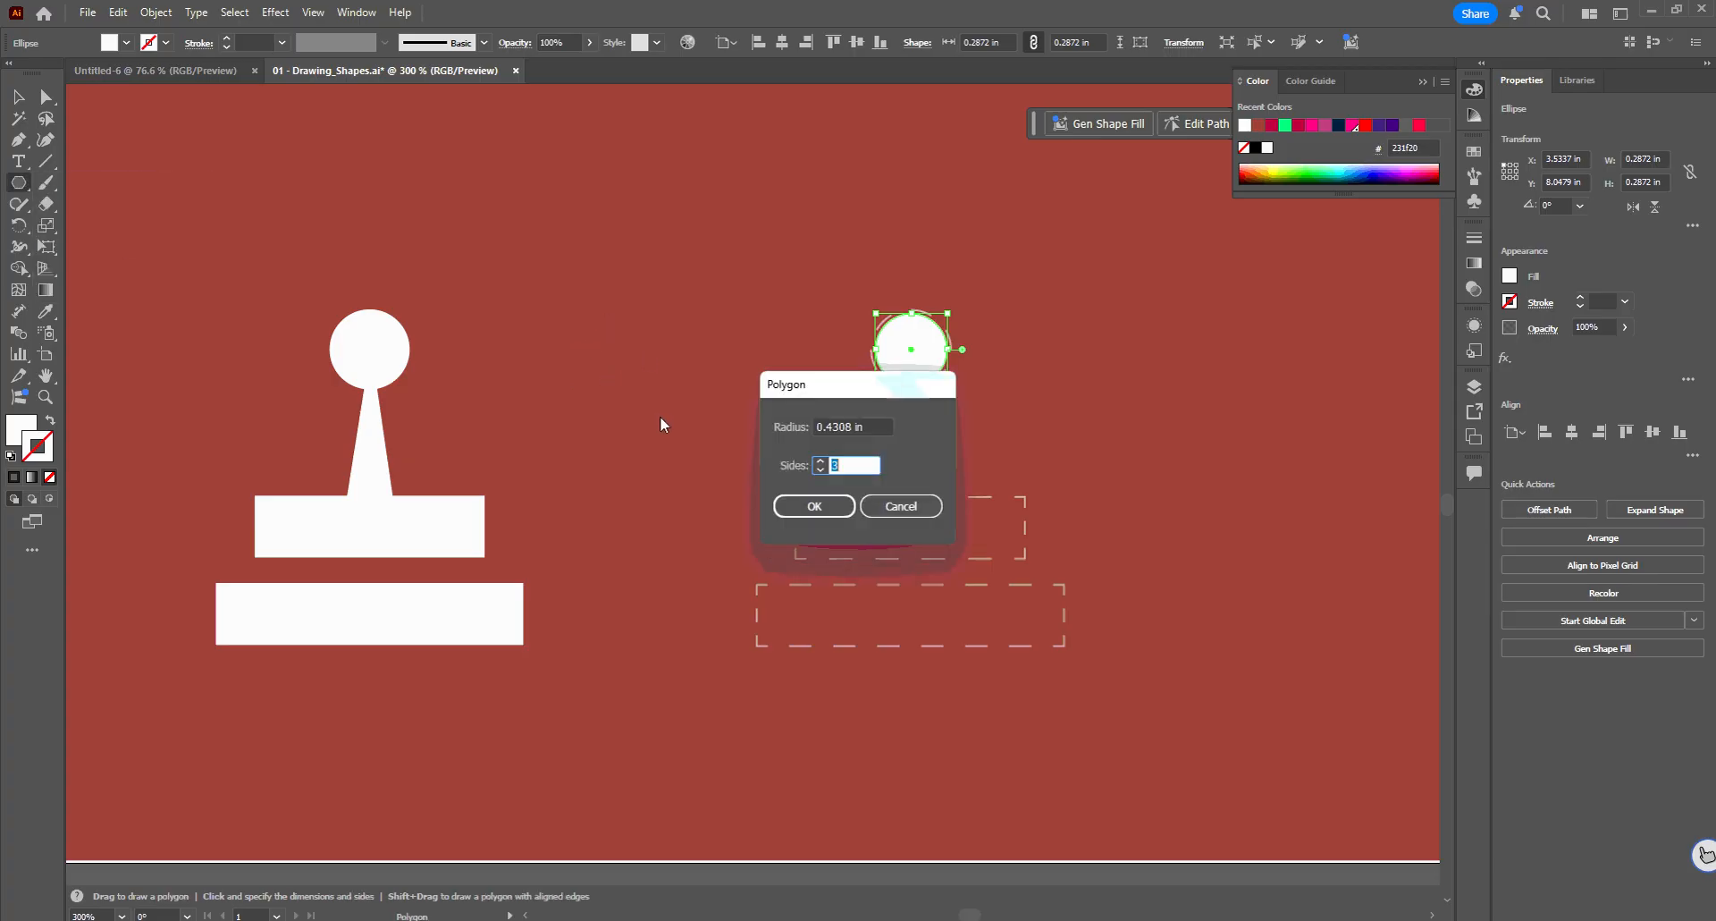
click(831, 505)
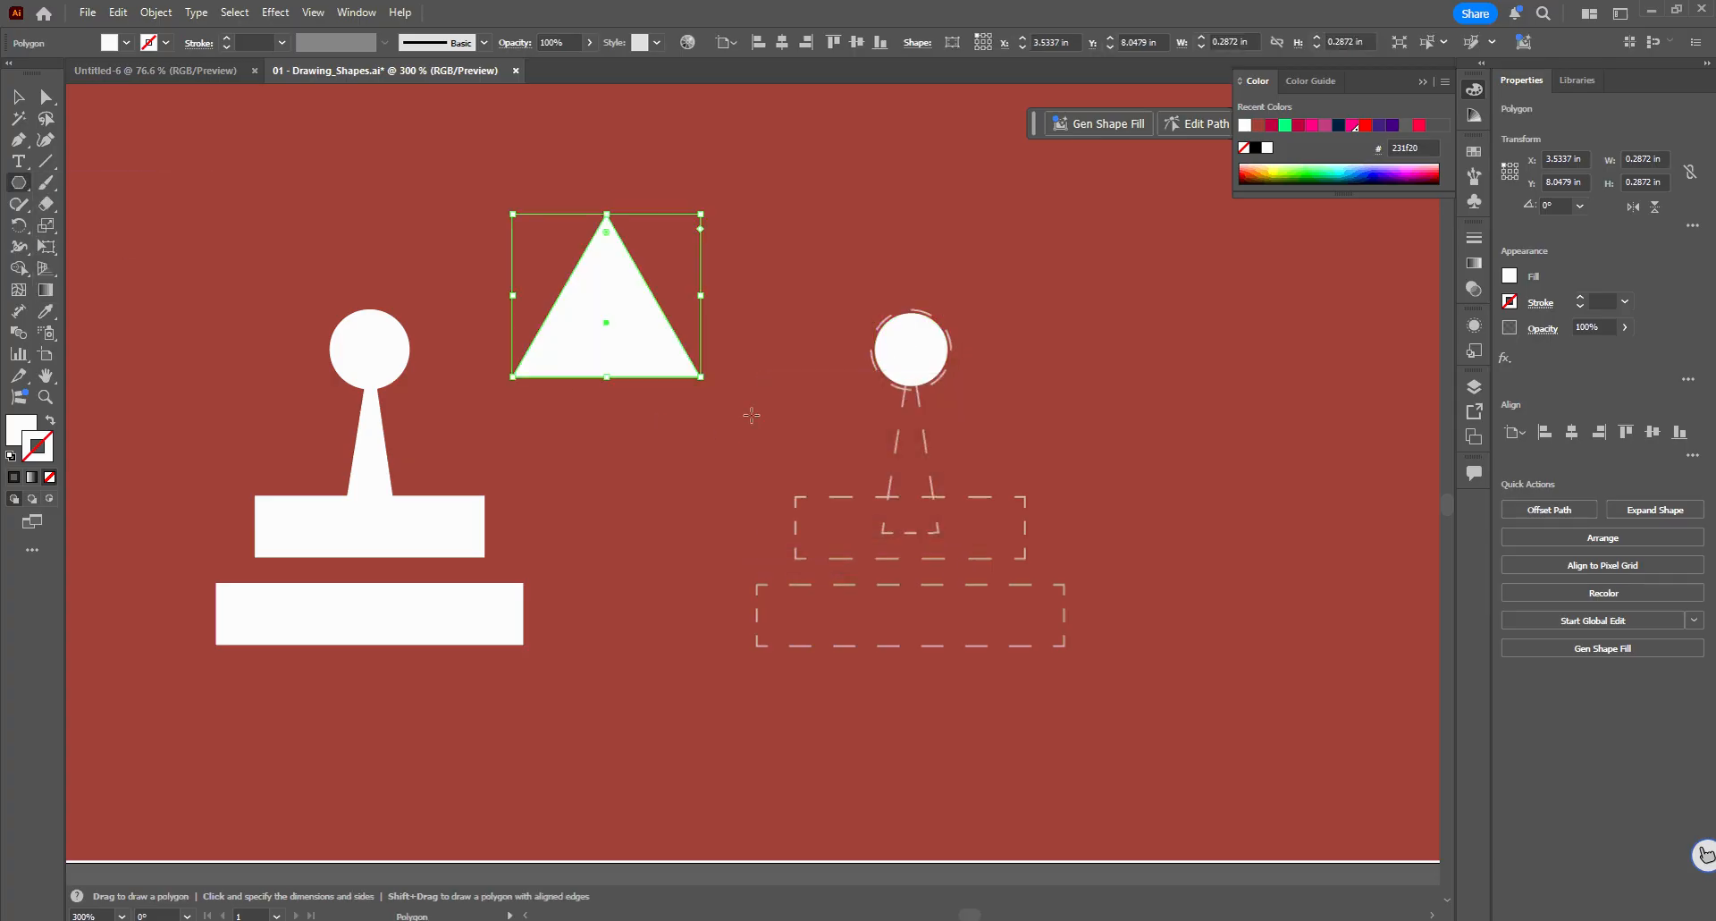
drag(607, 323, 912, 479)
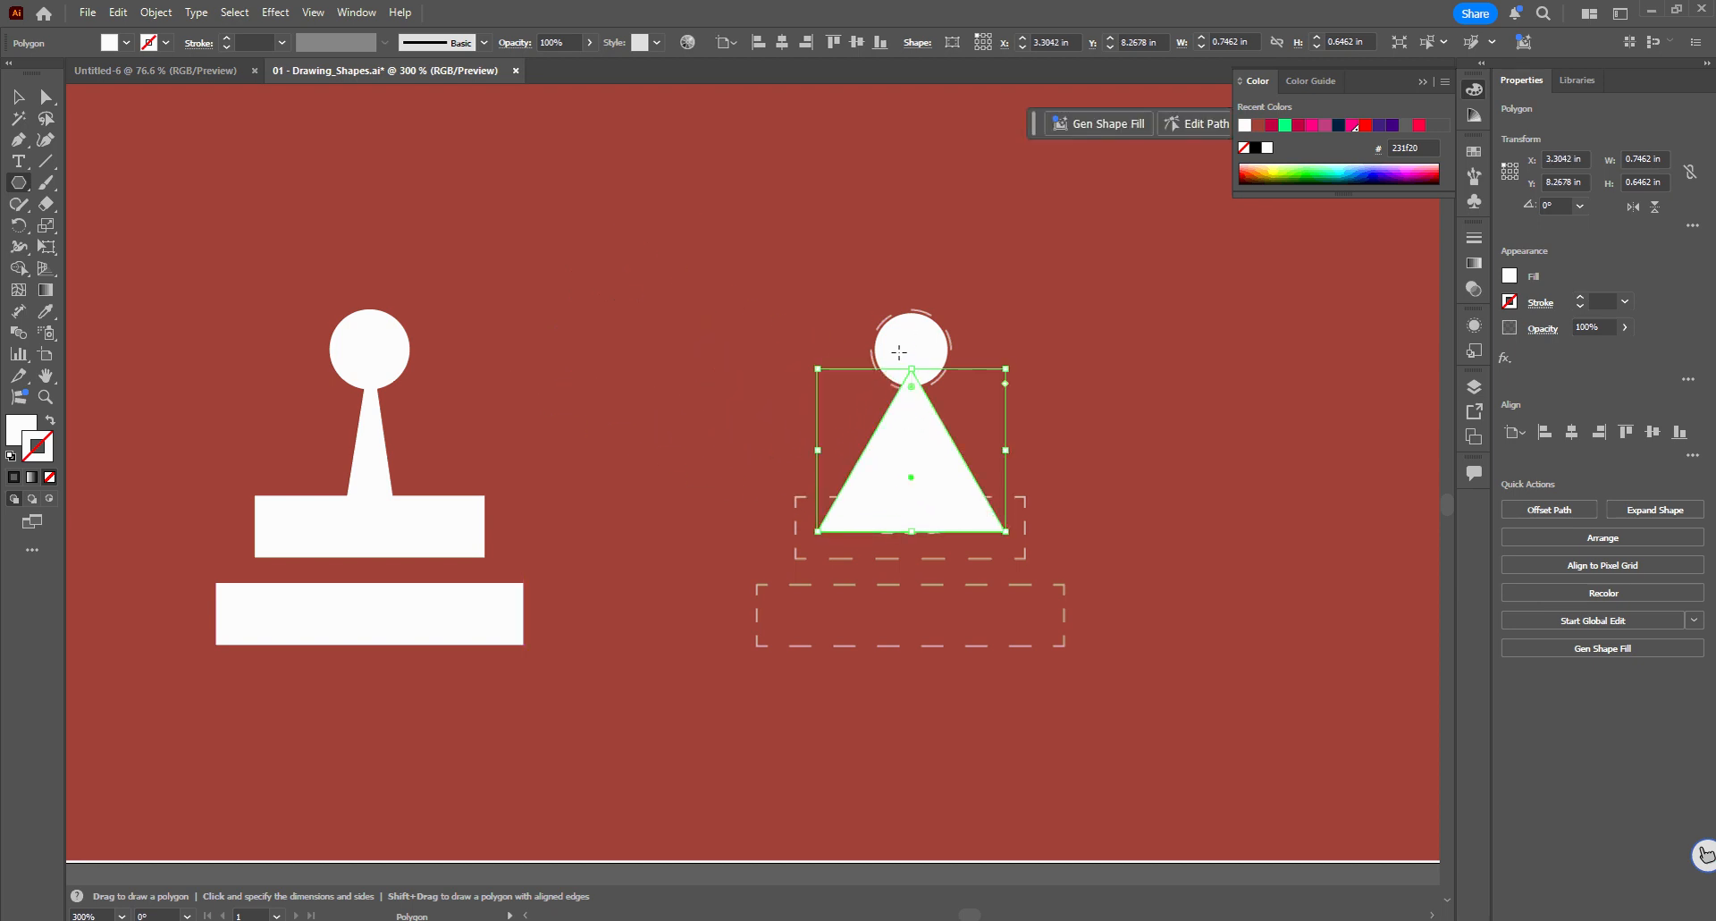
Reshape the stem triangle to about 0.23 by 0.72 in, with its tip at the knob's center, and deselect it.
drag(912, 368, 912, 349)
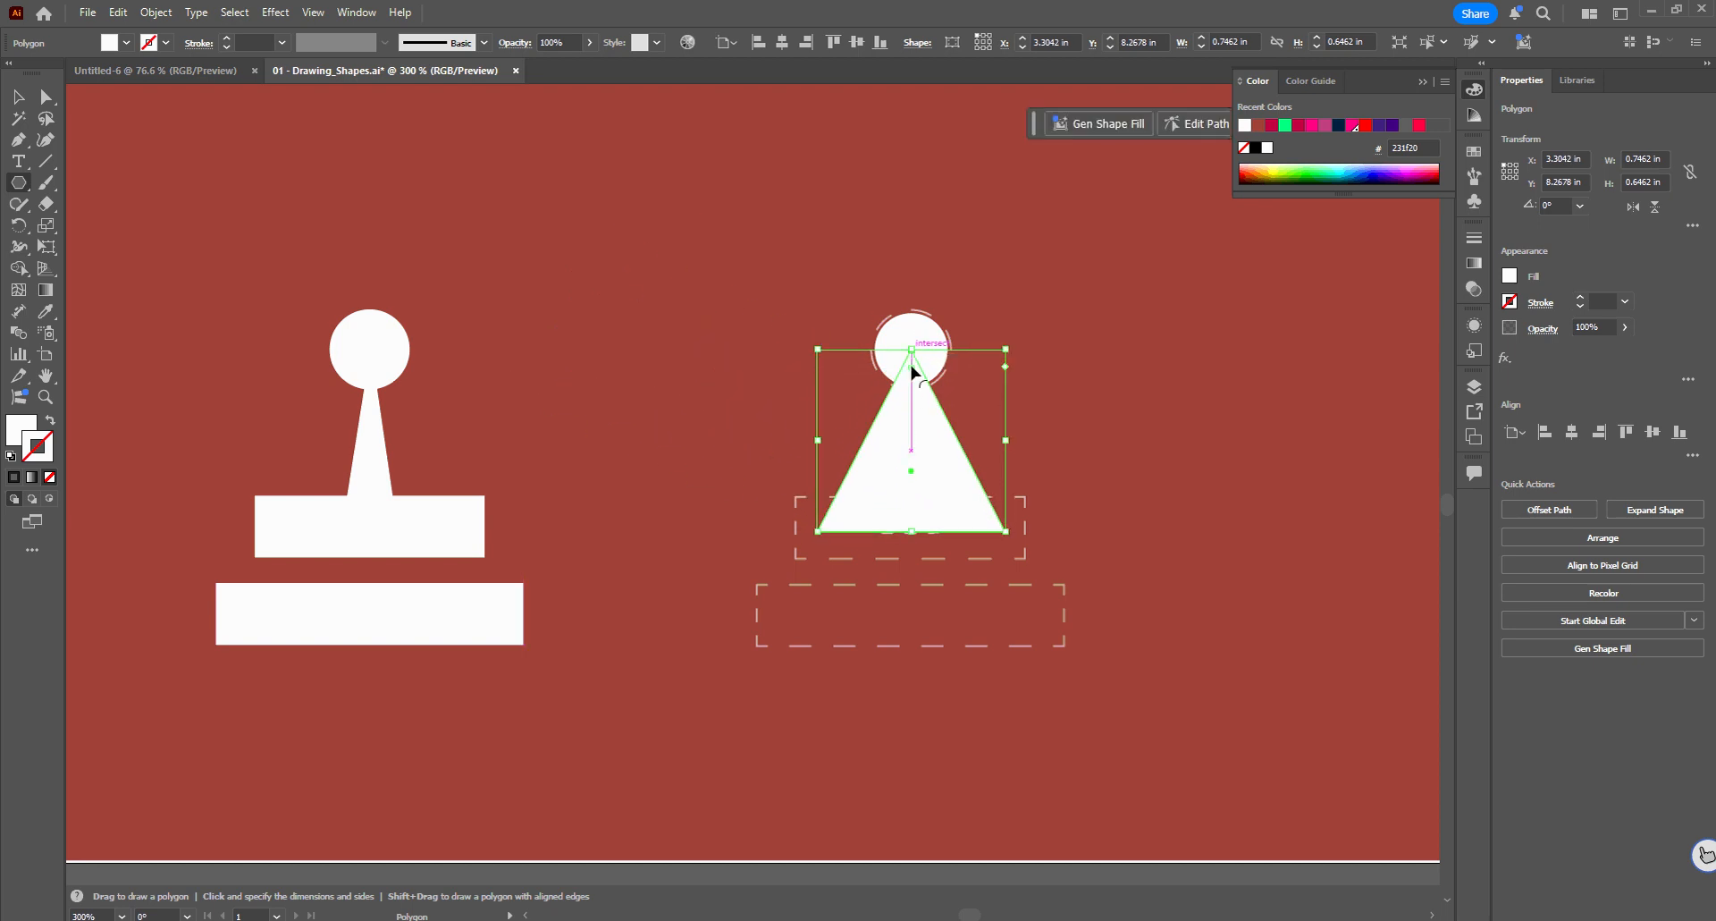
drag(1009, 440, 942, 460)
click(17, 95)
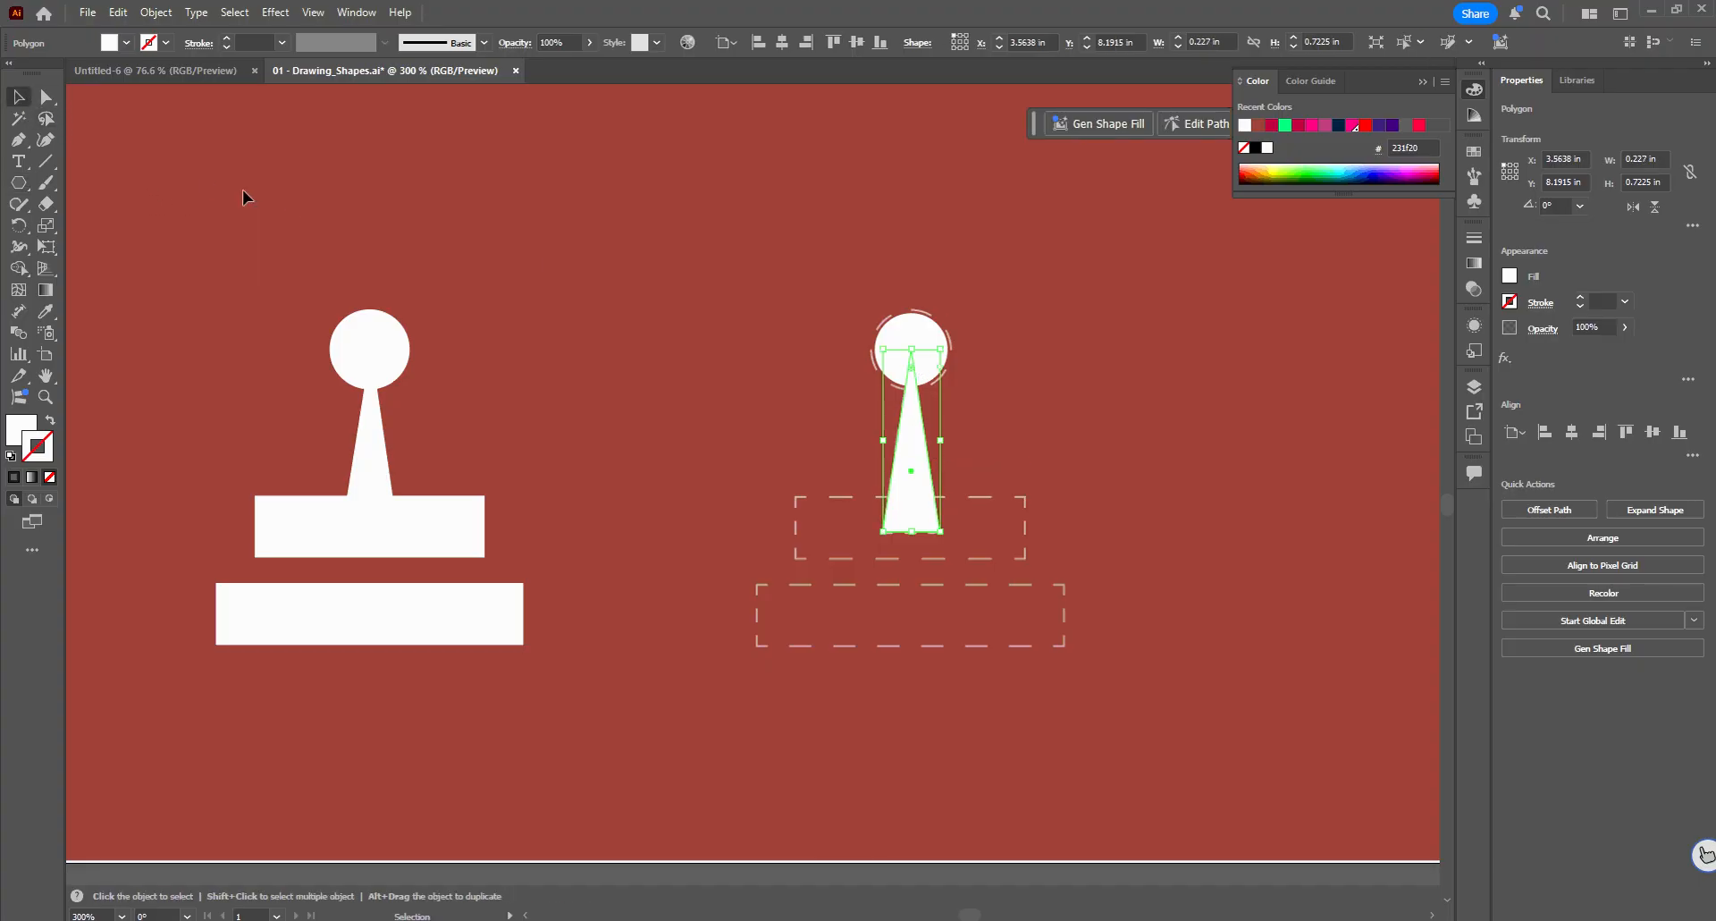
click(548, 295)
Draw a rectangle about 0.90 by 0.24 in over the joystick's upper dashed base block, and deselect it.
click(23, 187)
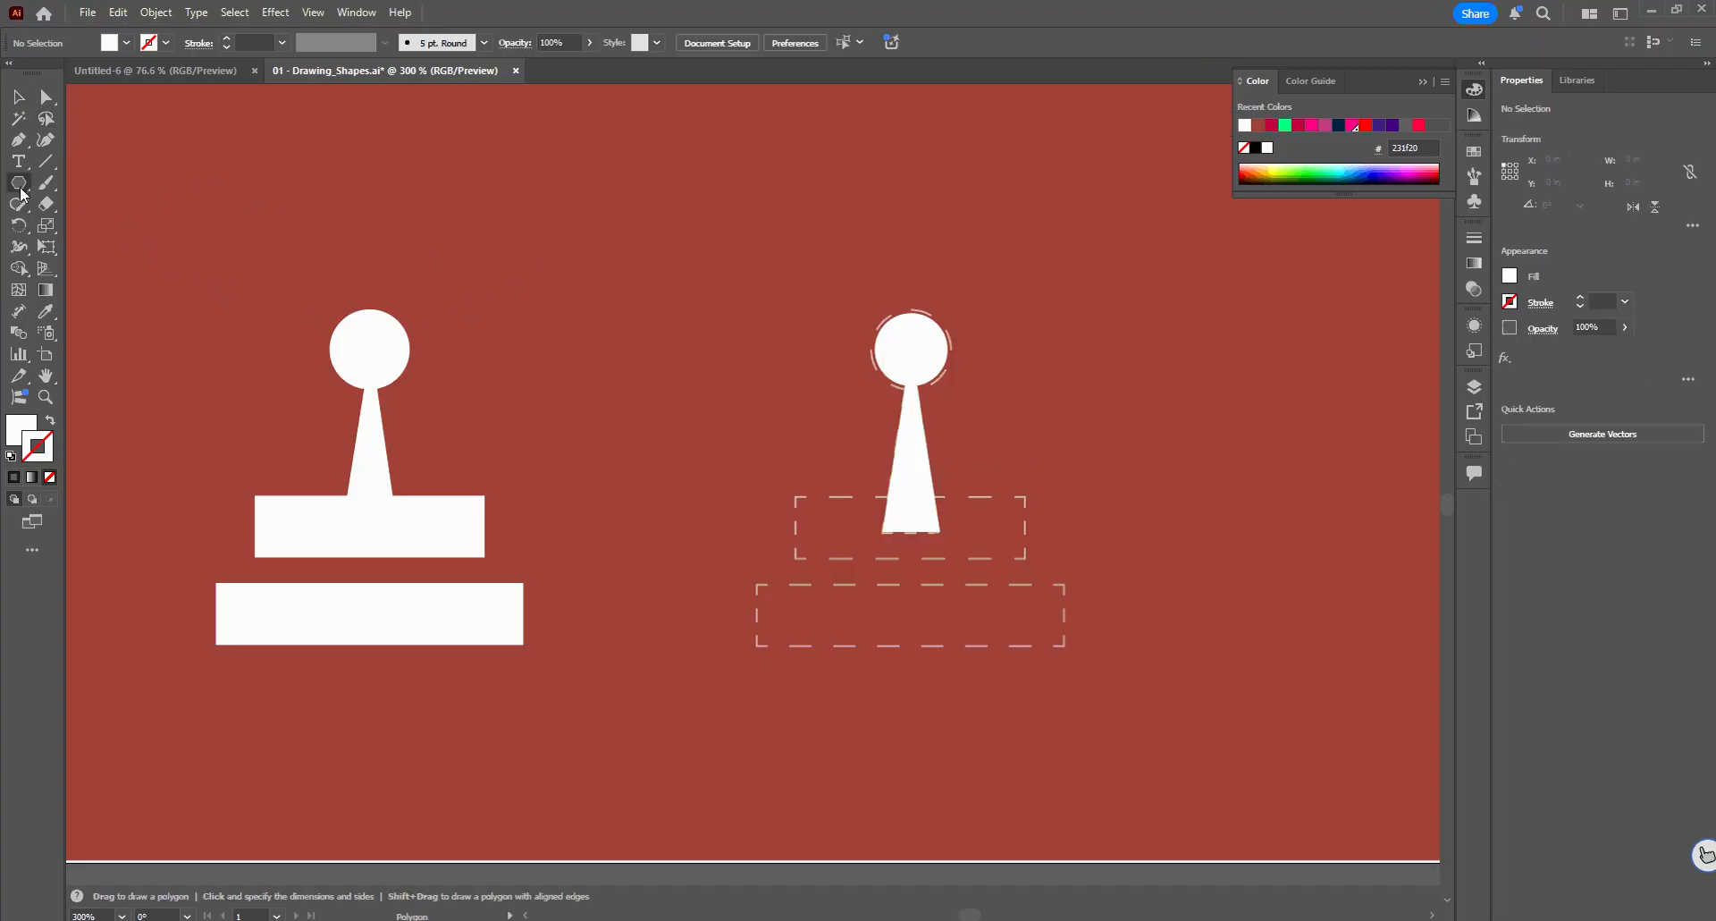
click(19, 193)
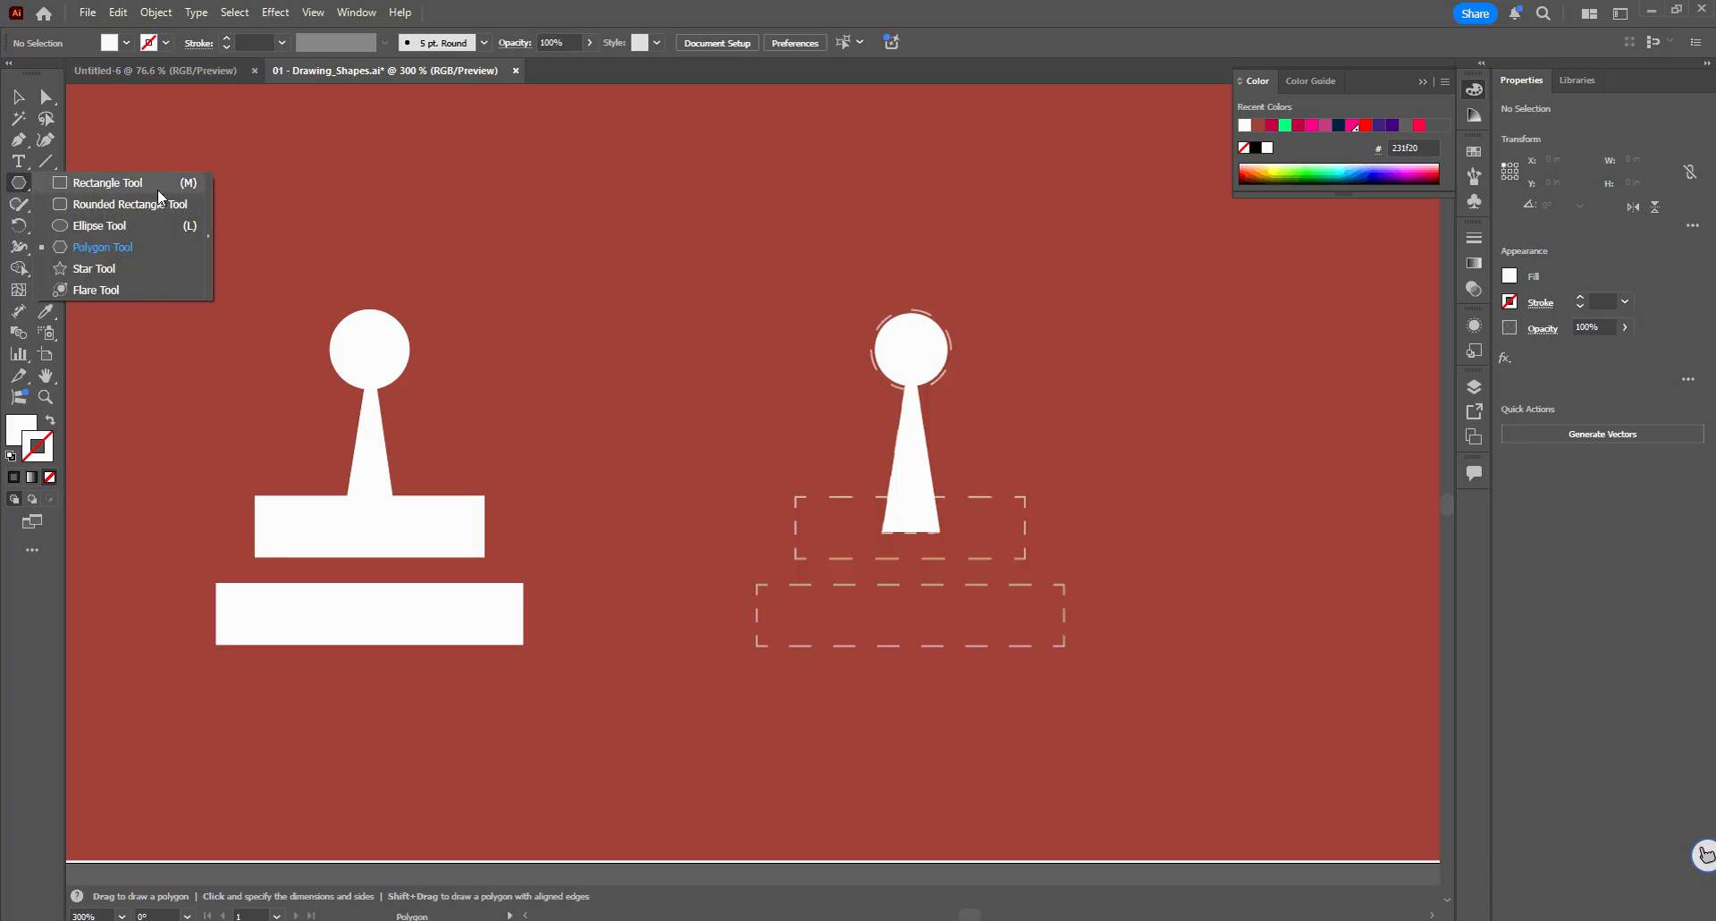
click(90, 181)
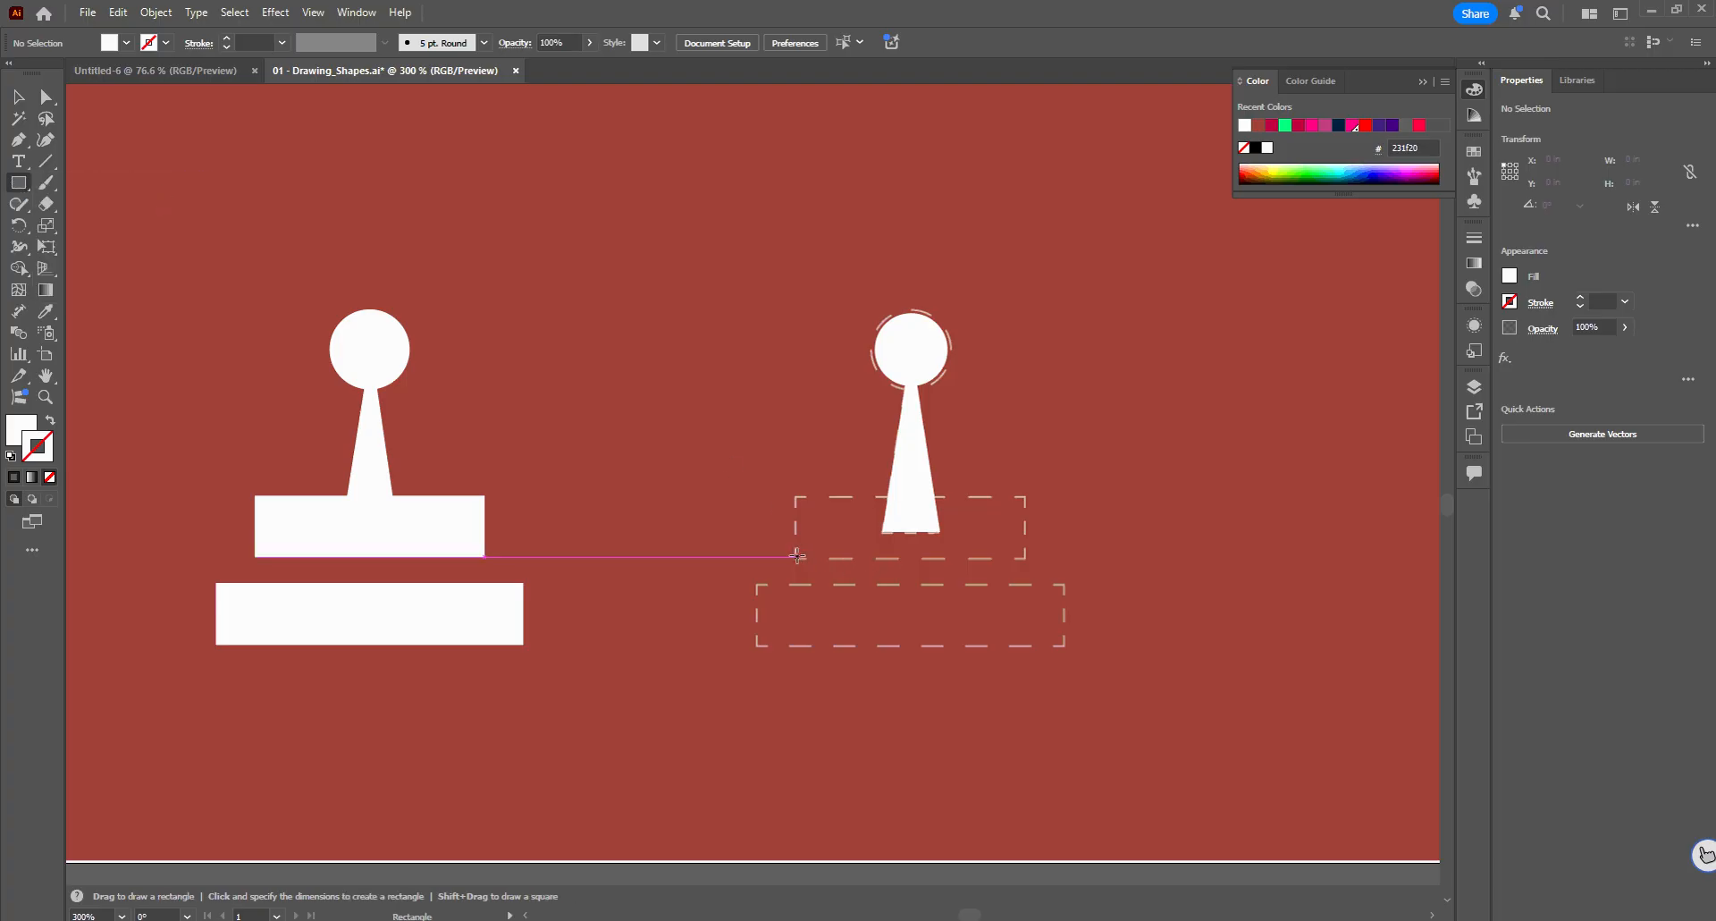
drag(796, 557, 1025, 494)
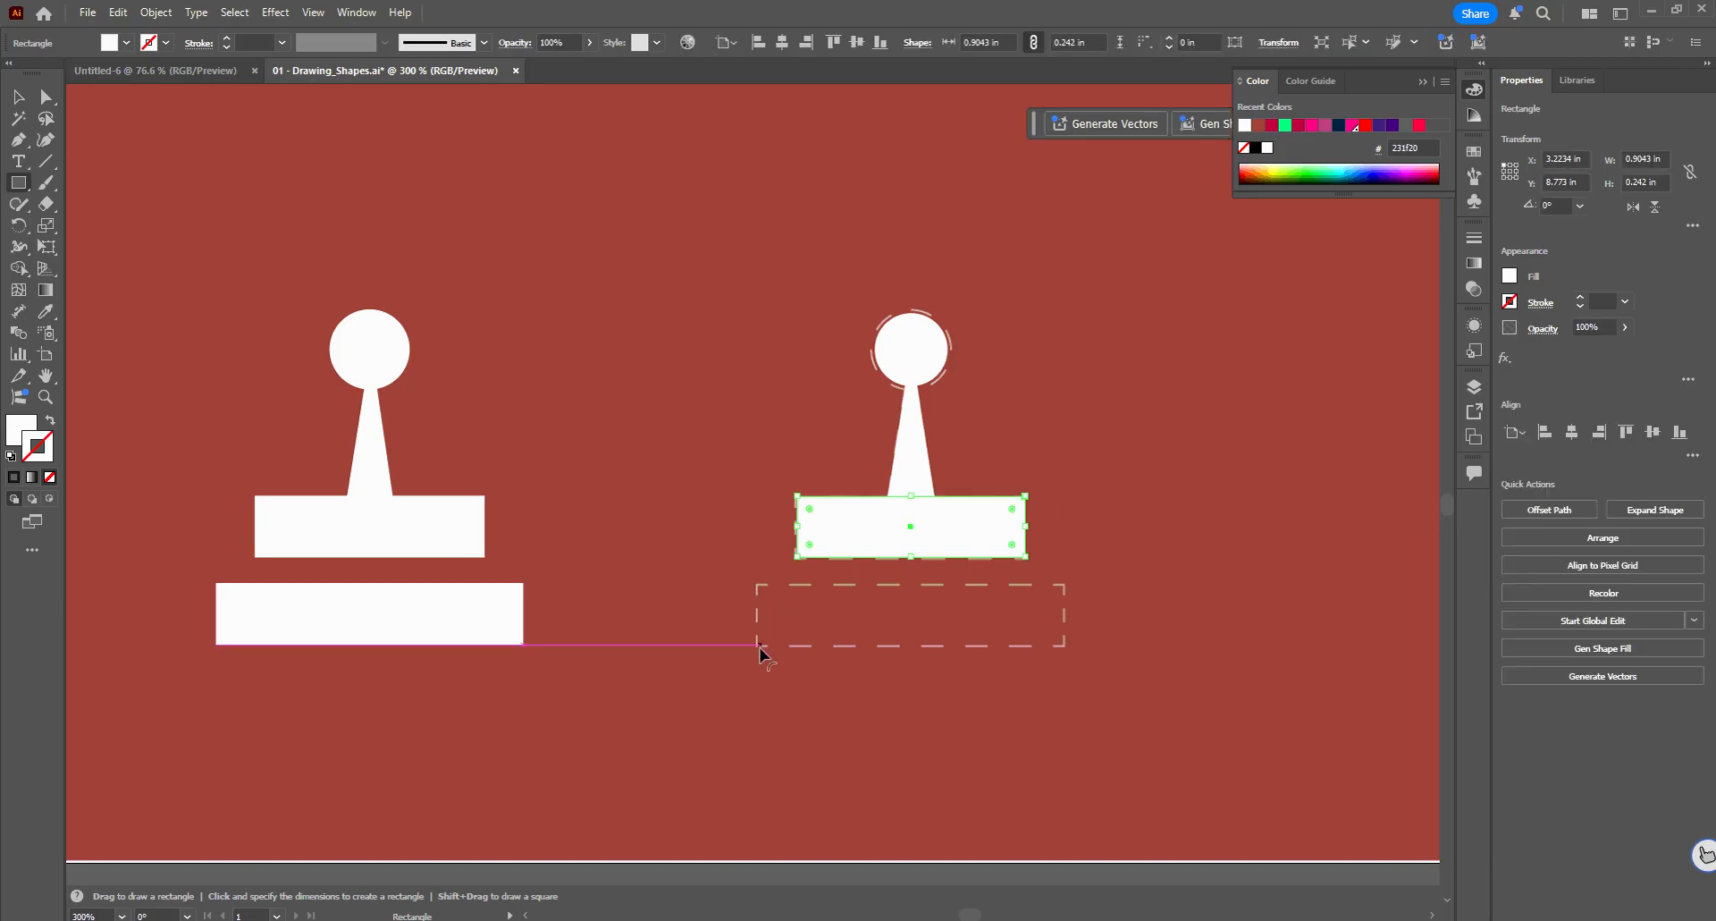
click(759, 646)
click(885, 506)
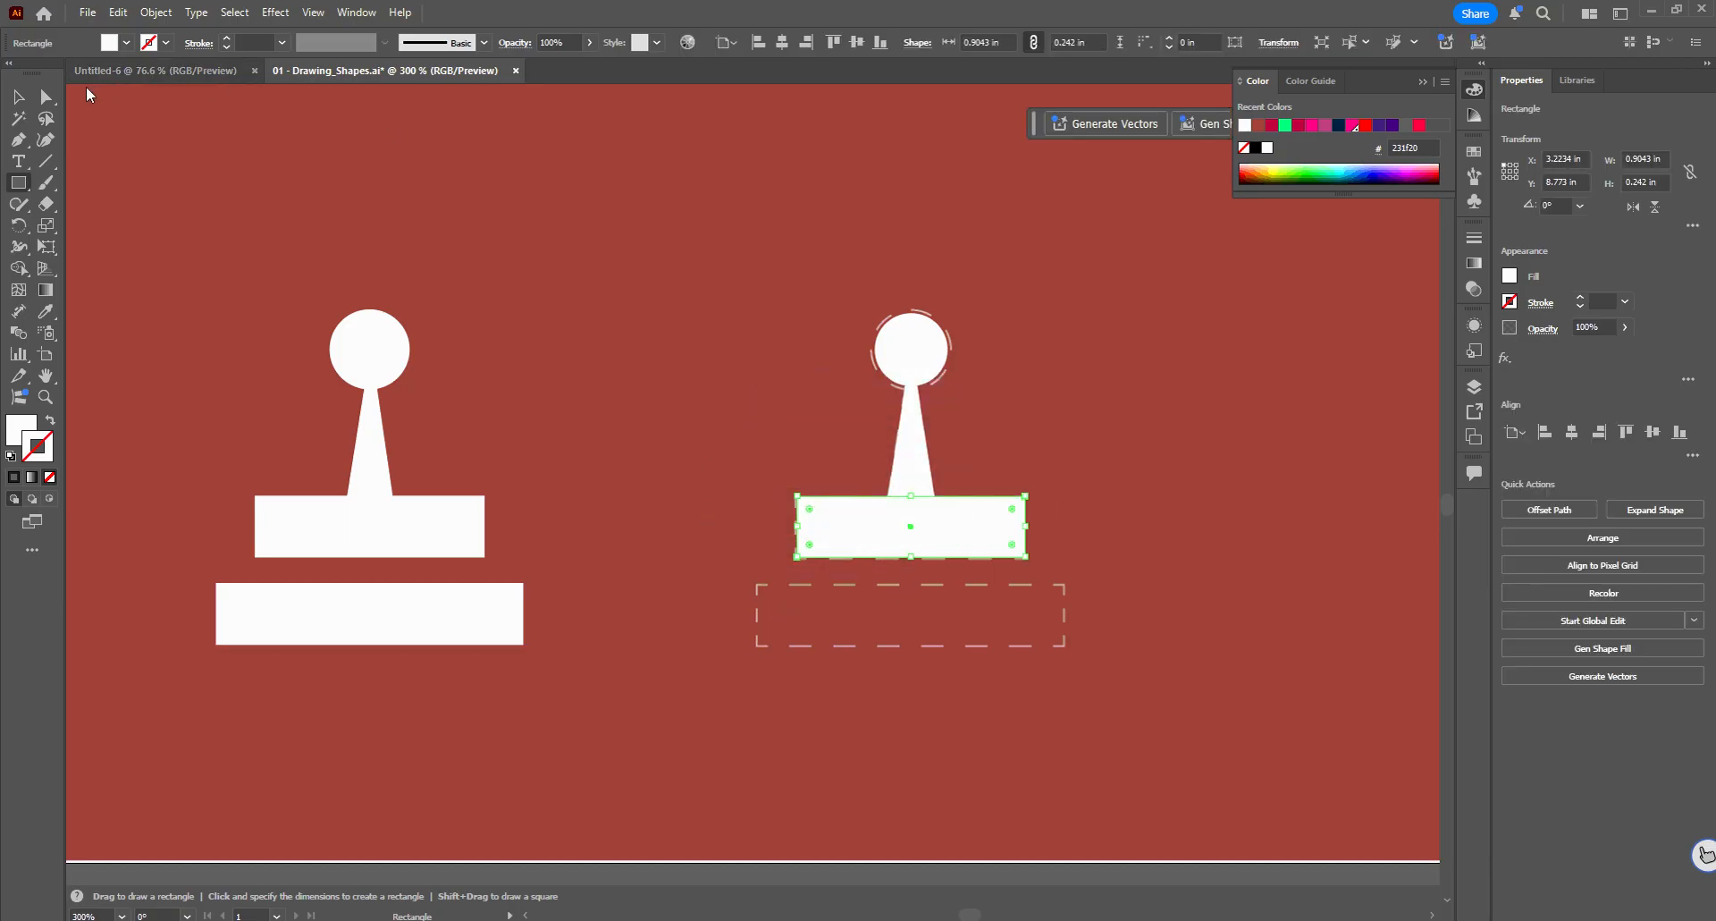
ctrl+click(373, 256)
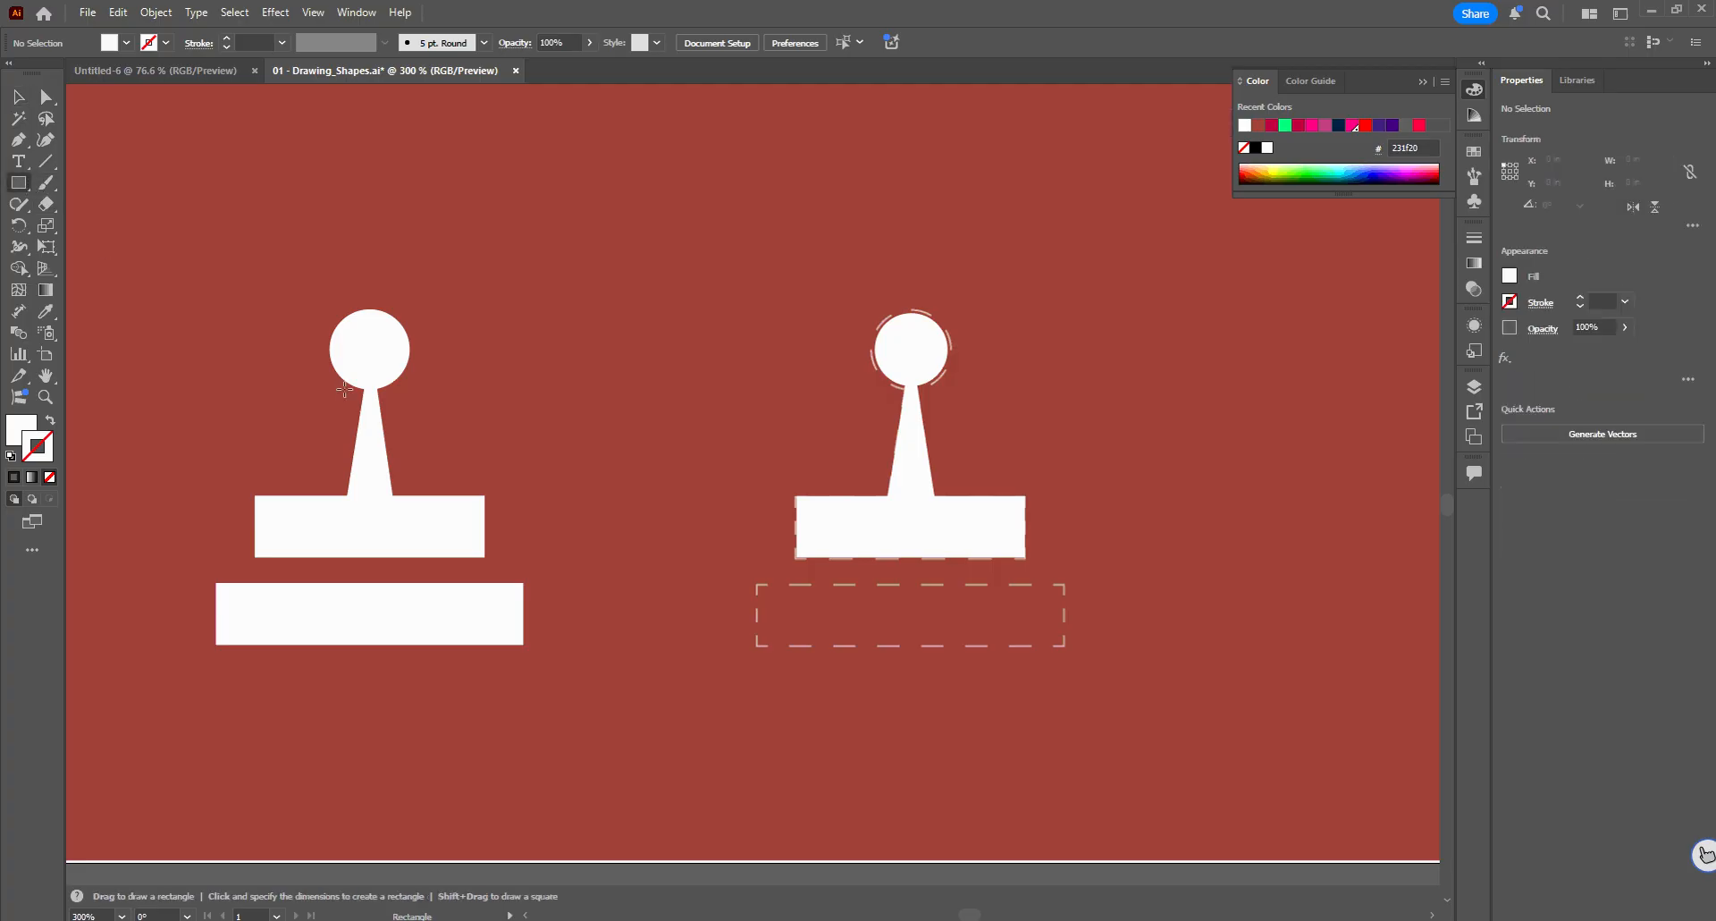
Draw a rectangle about 1.22 by 0.24 in over the joystick's lower dashed base block, and deselect it.
drag(757, 644, 1066, 586)
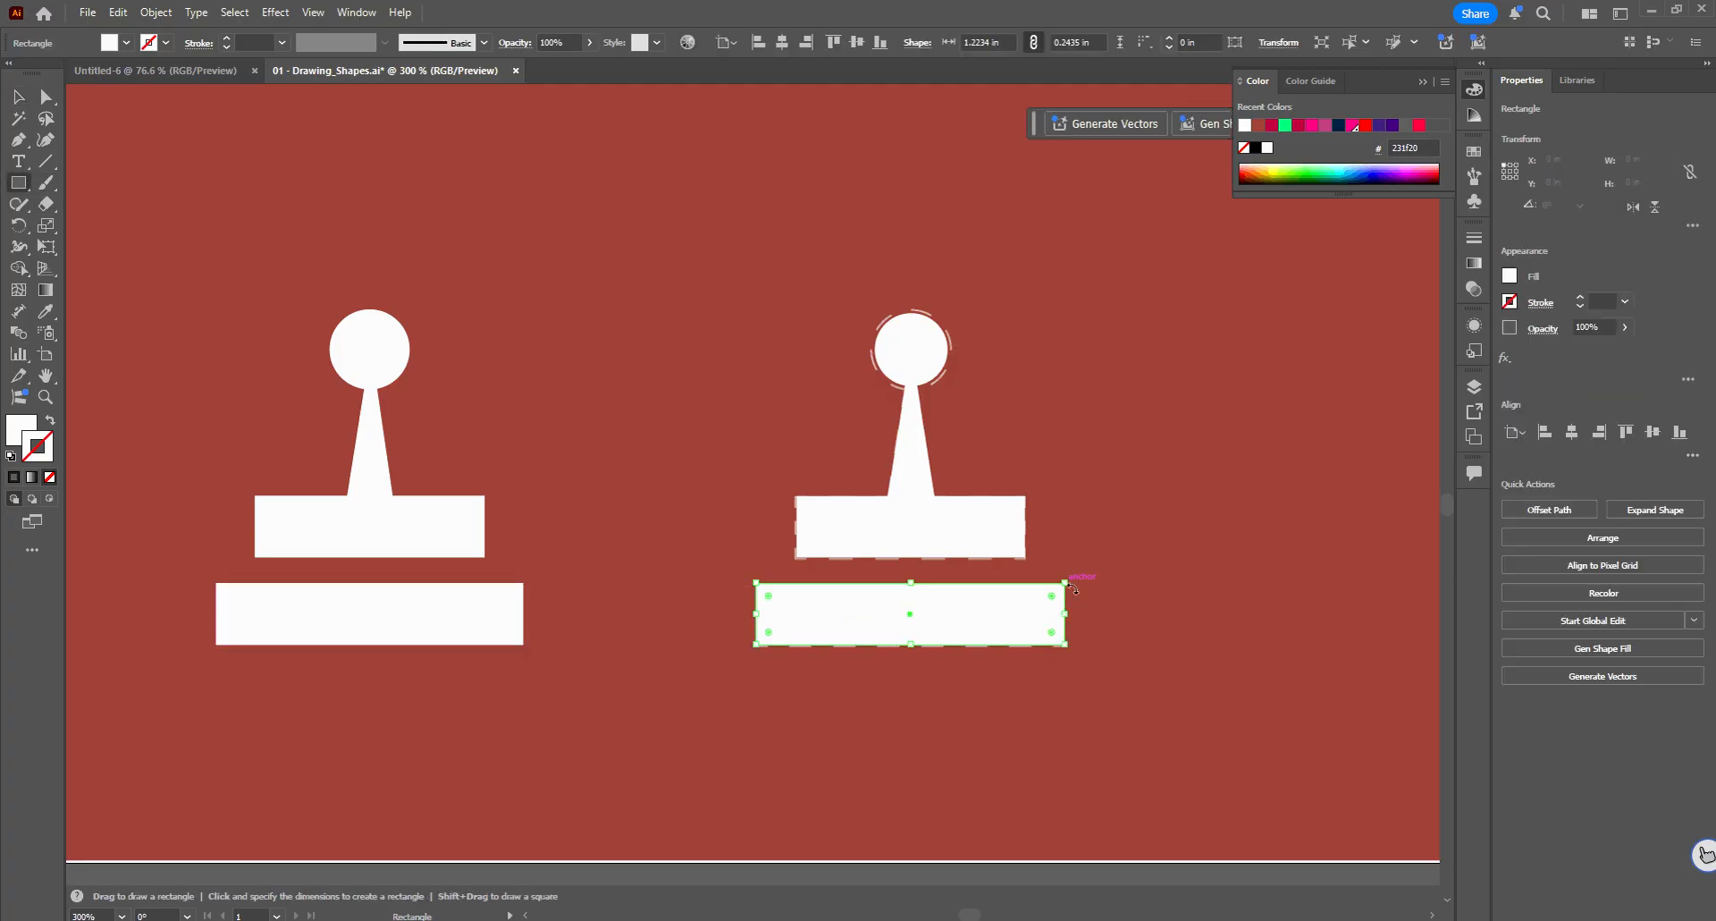
click(22, 99)
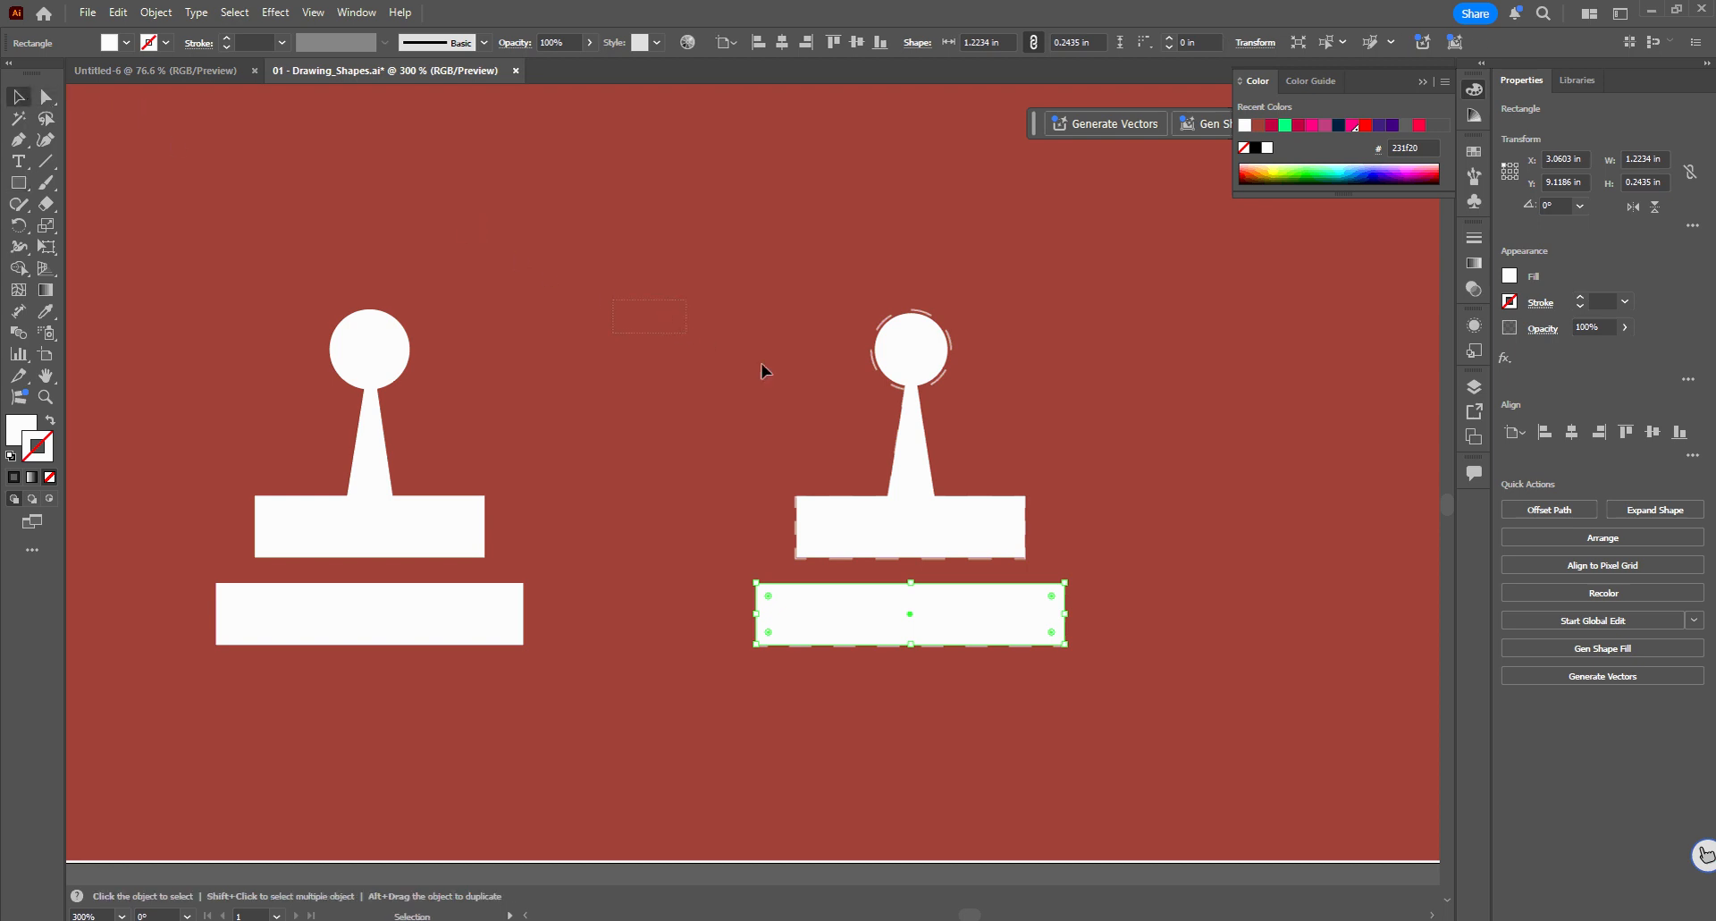
drag(762, 364, 800, 380)
Draw a rectangle about 1.61 by 1.09 in over the dashed robot's large body outline.
scroll(1103, 451, down, 2)
drag(1103, 445, 823, 565)
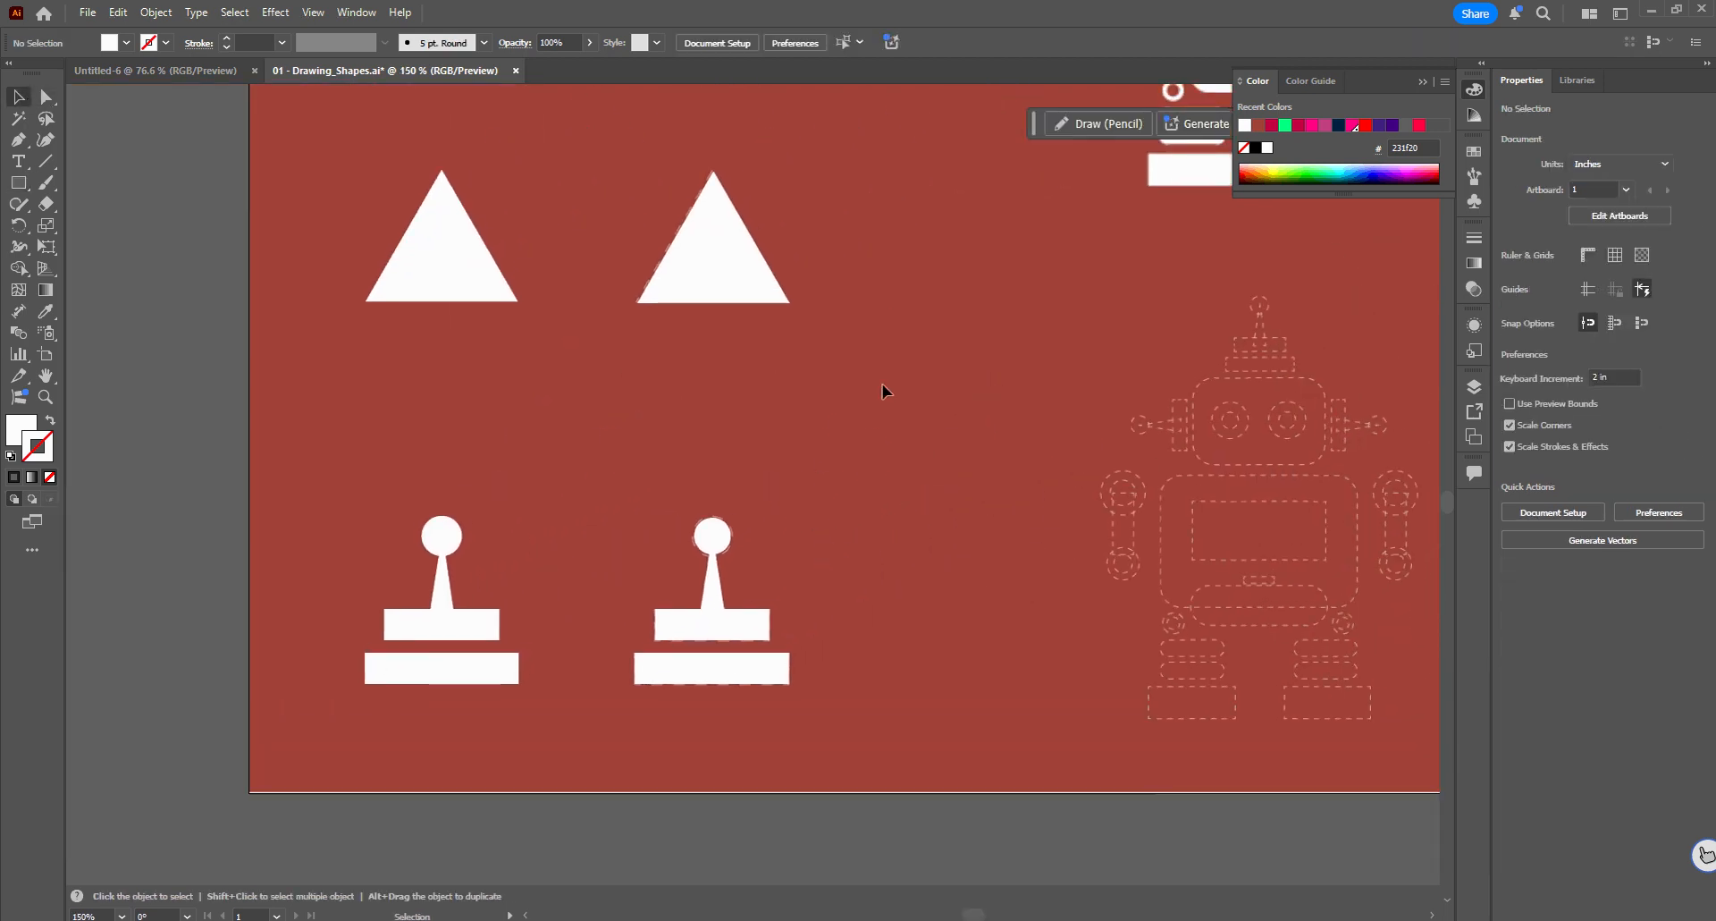
drag(1044, 322, 498, 717)
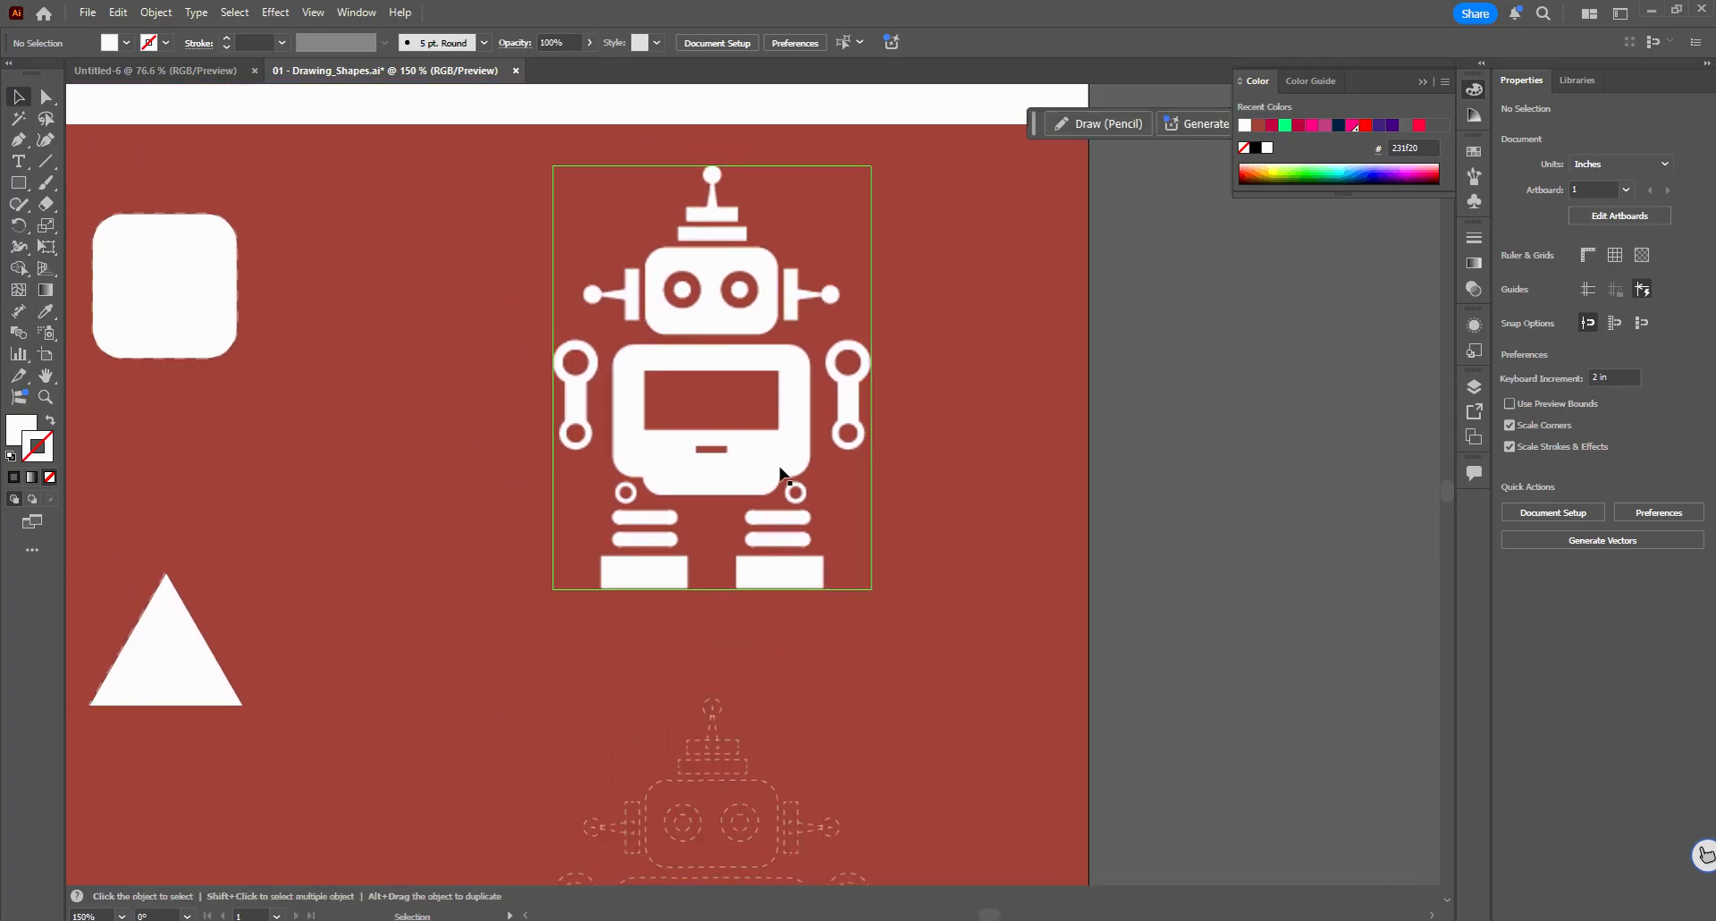
scroll(705, 659, down, 5)
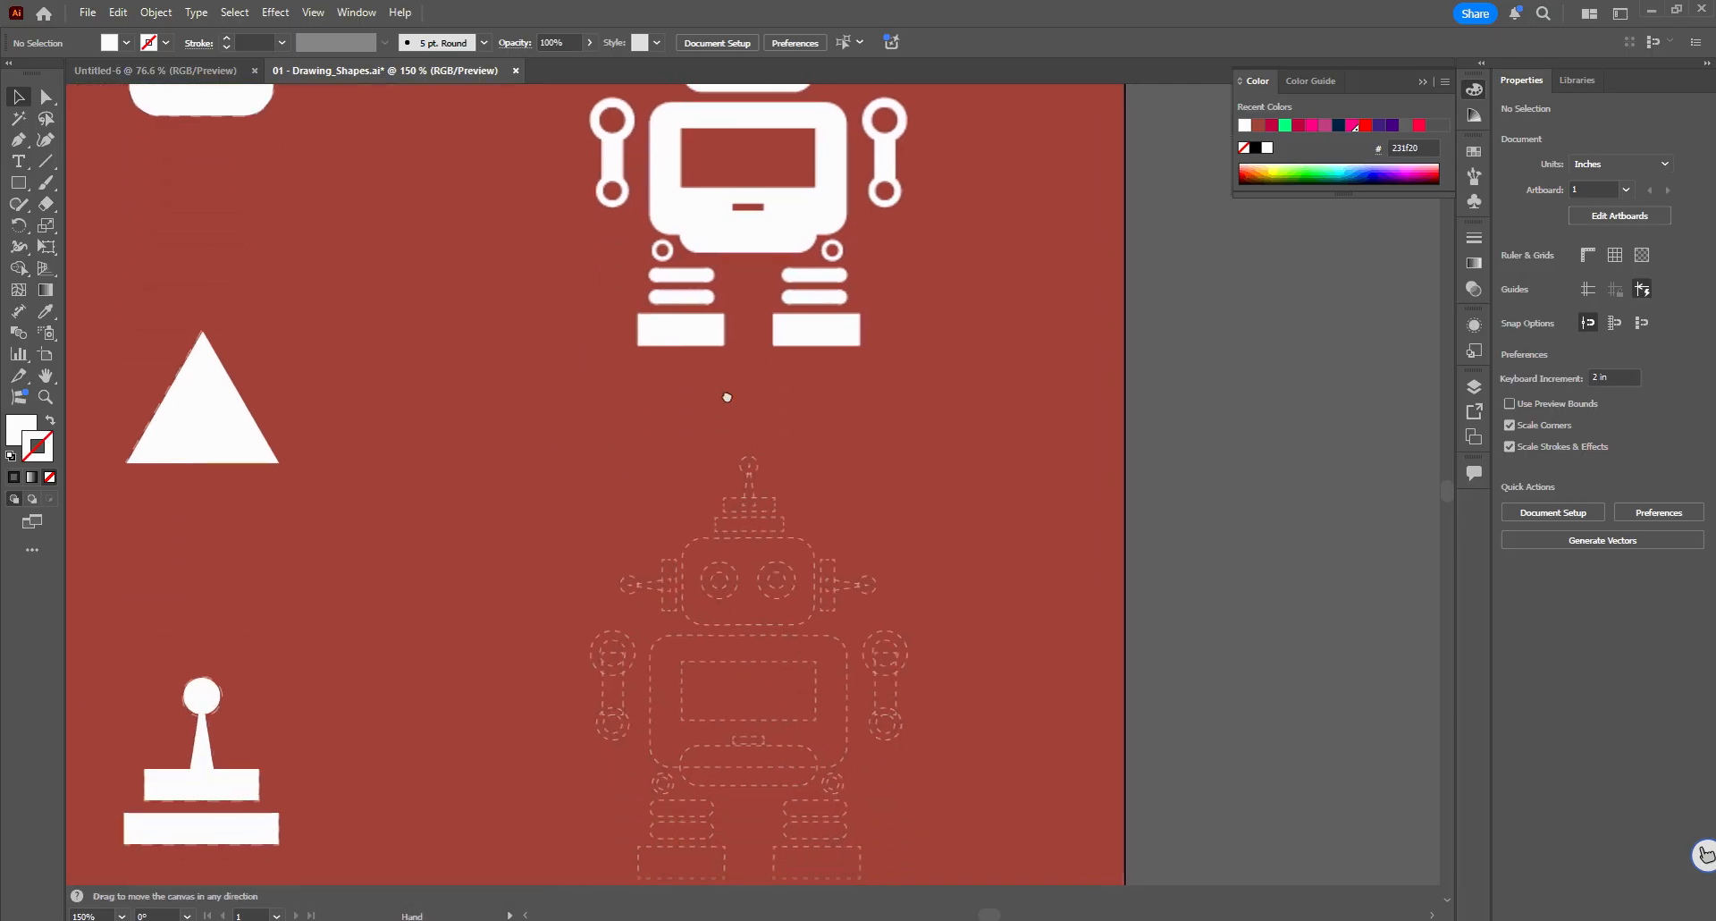
scroll(726, 512, up, 1)
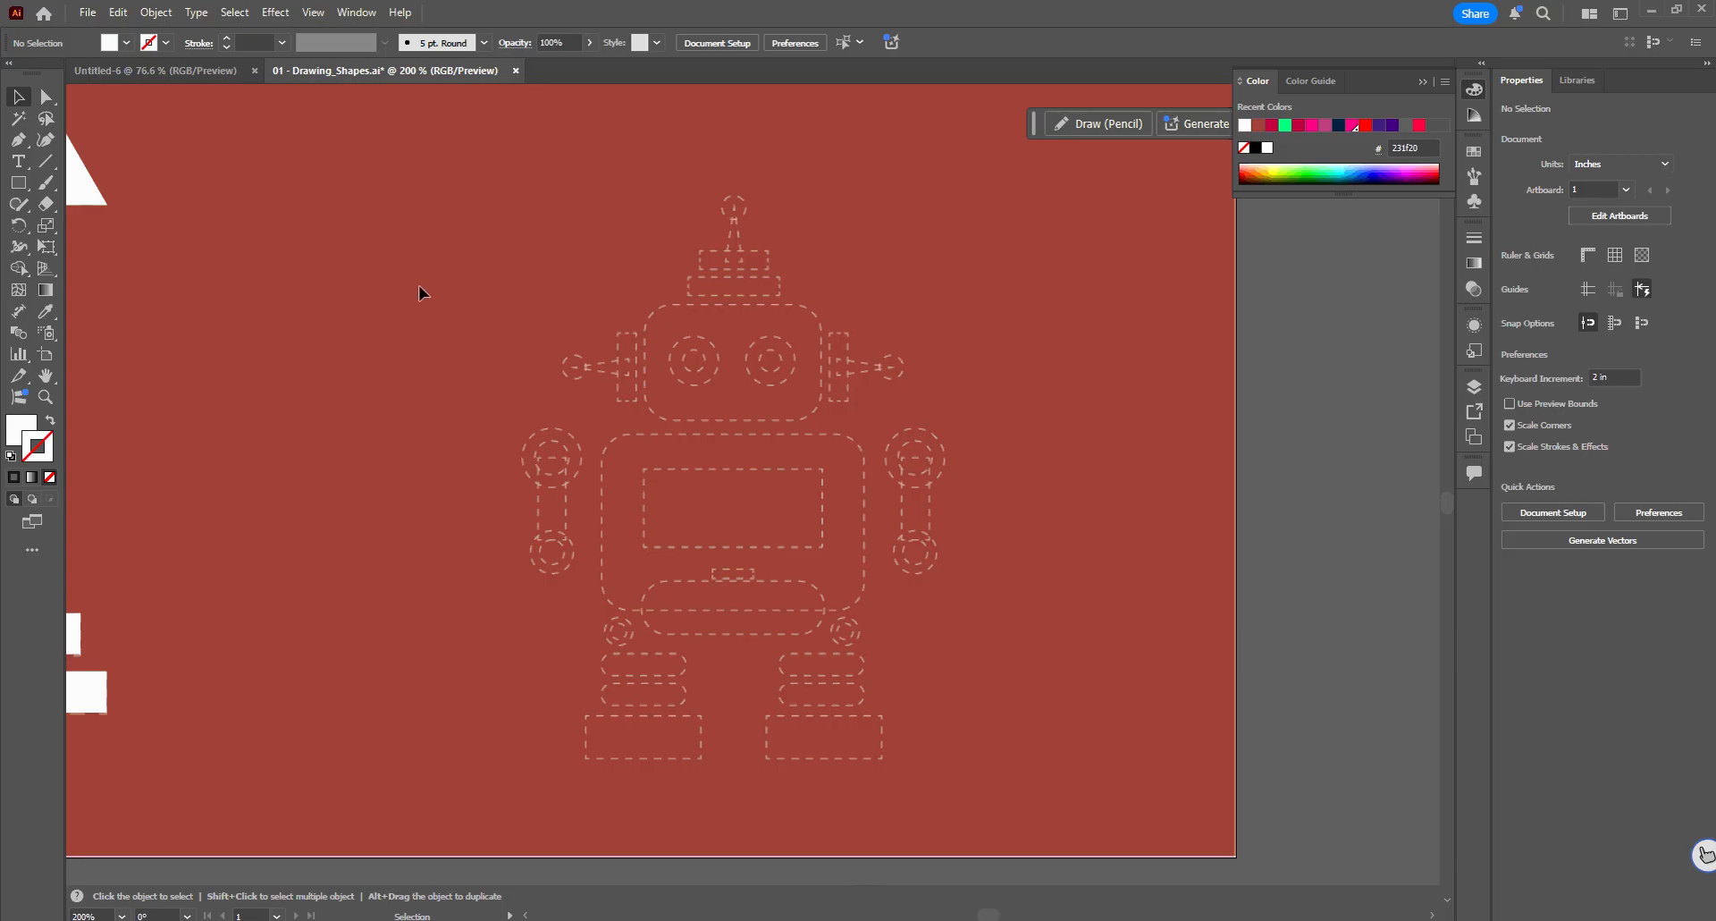
click(20, 186)
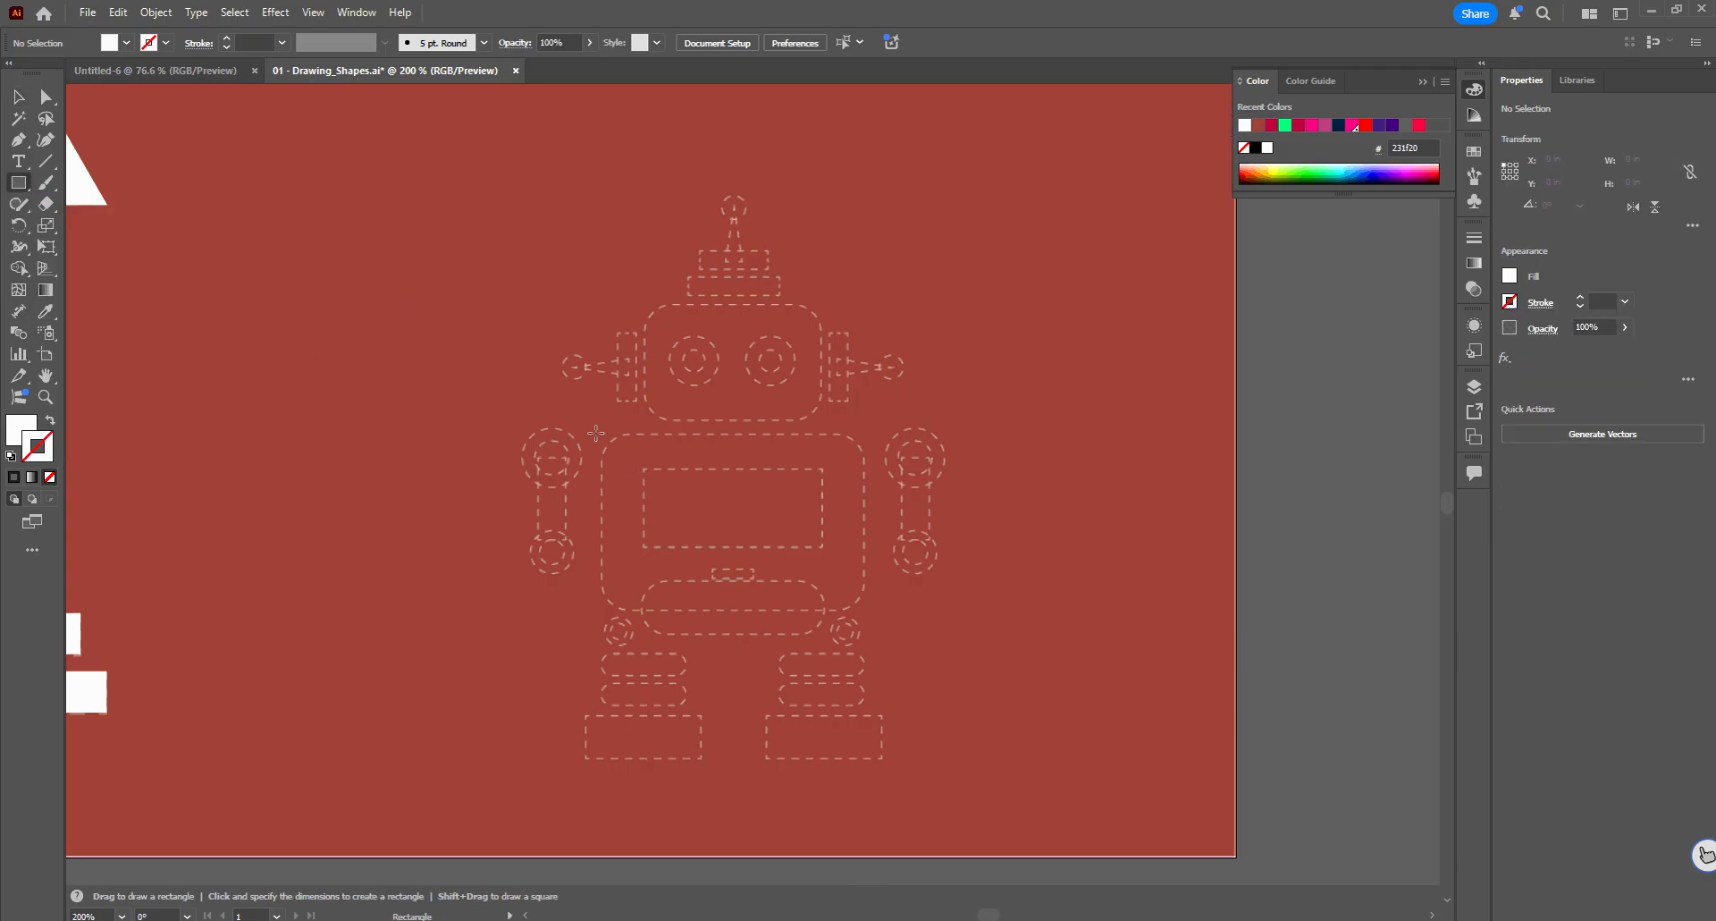
drag(601, 434, 872, 614)
Draw a screen rectangle about 1.19 by 0.55 in inside the robot's body, fill it with the sampled red background color, and center it.
drag(645, 469, 845, 562)
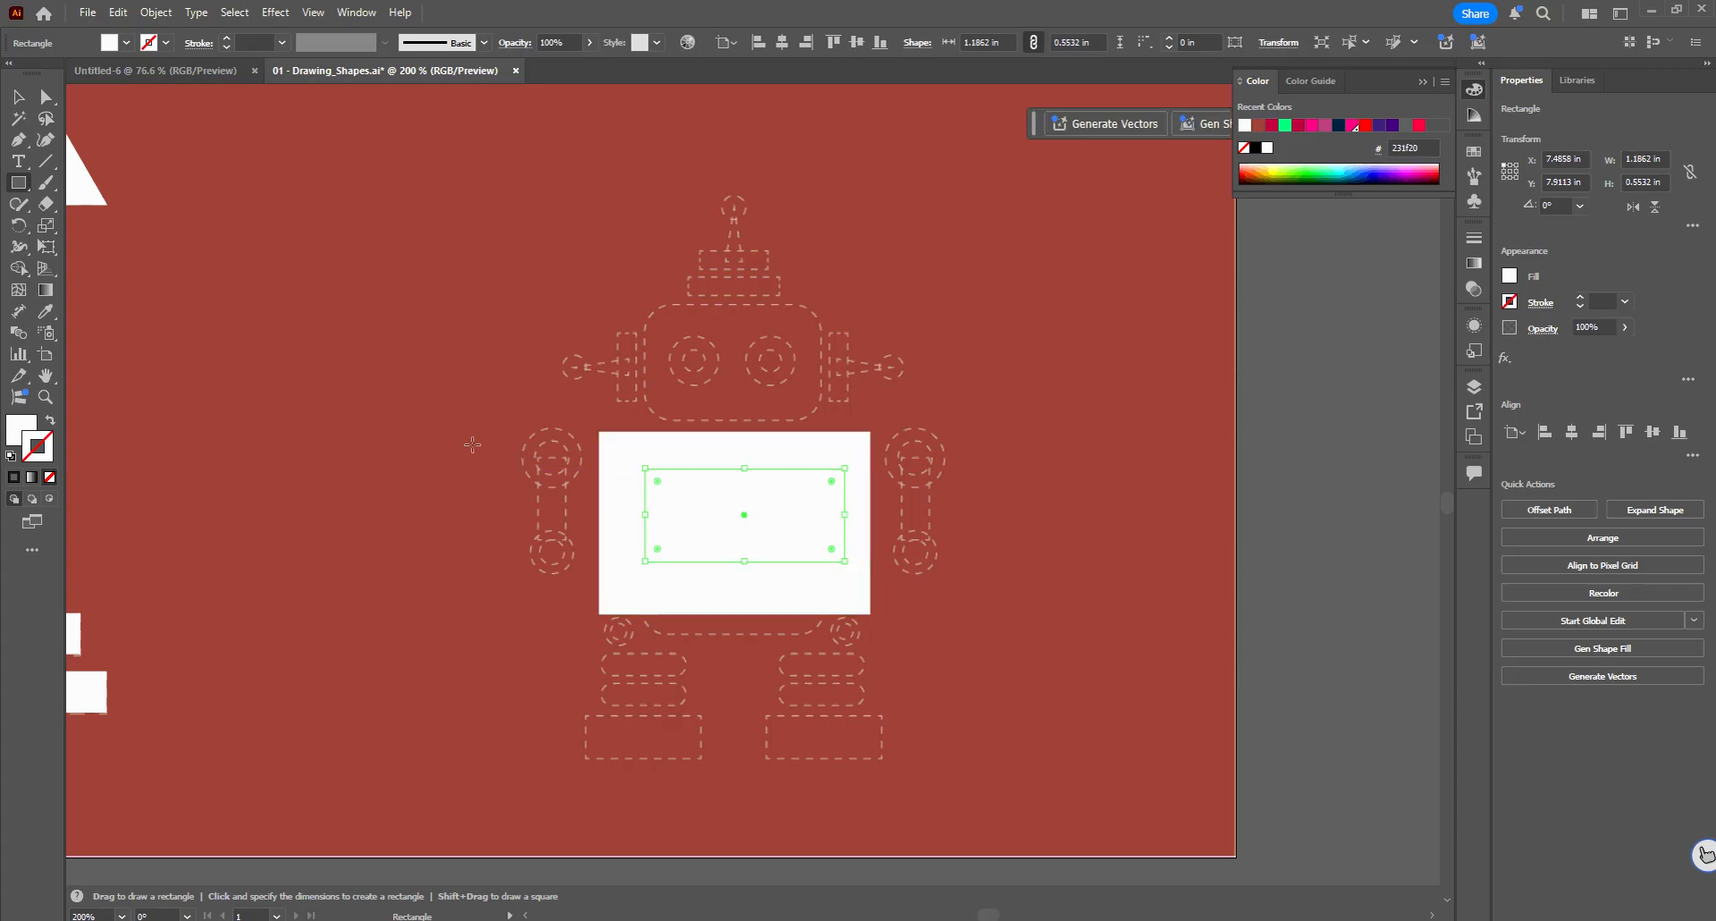
key(i)
click(497, 505)
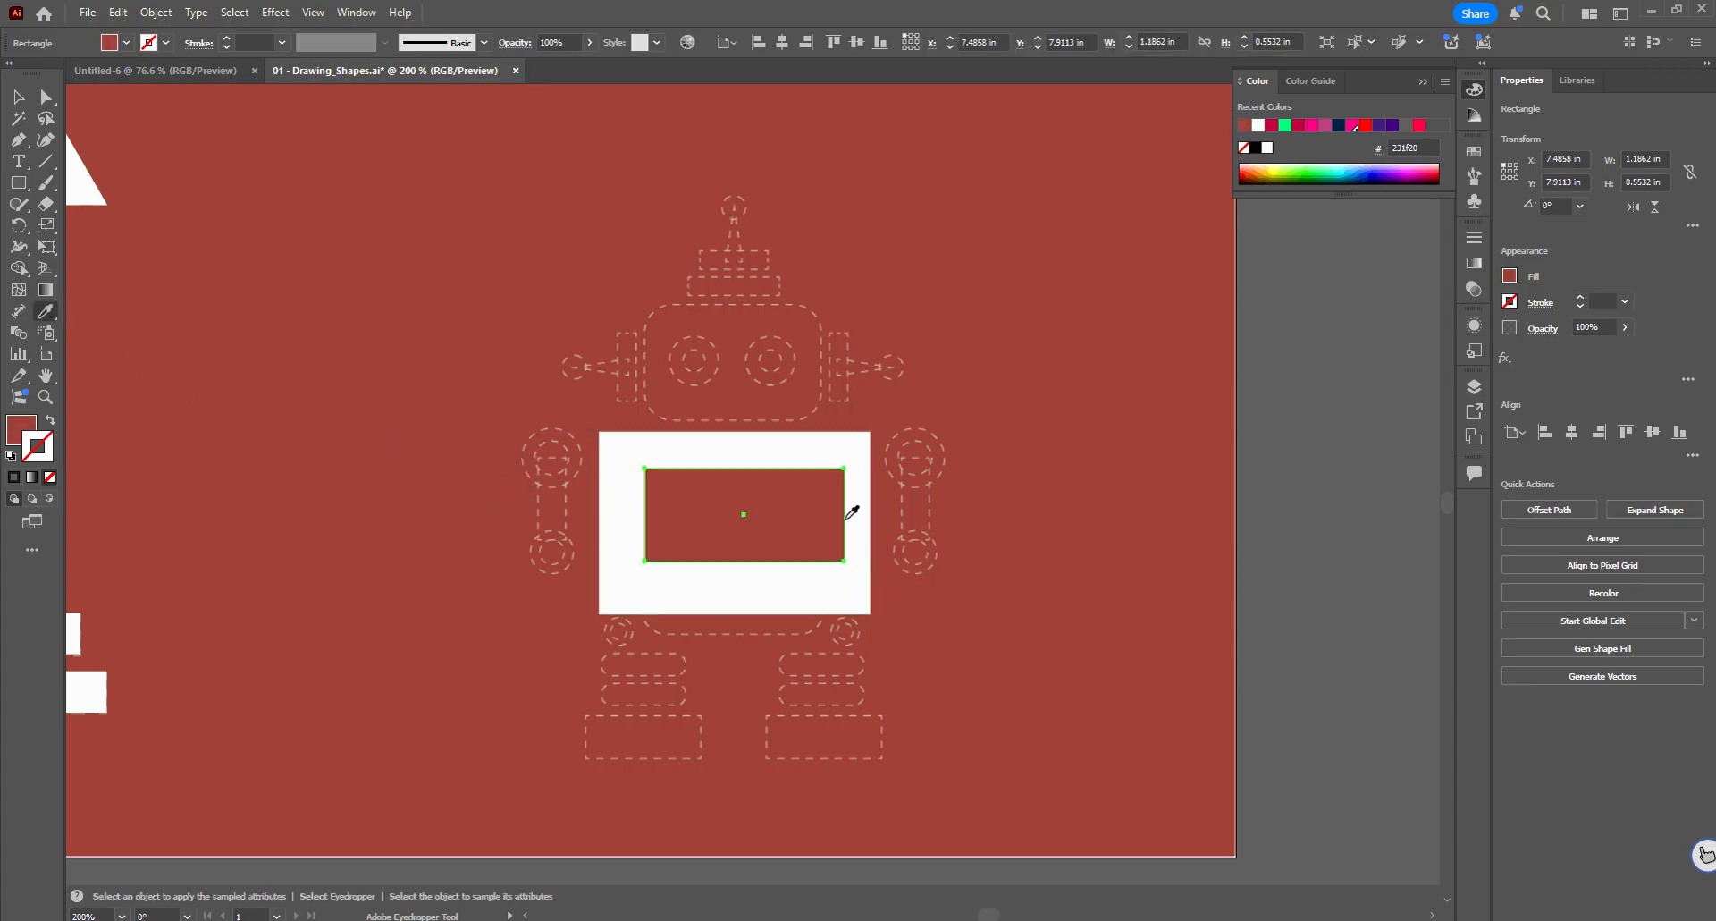
click(25, 104)
mouse_move(798, 533)
mouse_down()
mouse_move(779, 524)
mouse_move(788, 541)
mouse_up()
Round the robot body's corners to a radius of about 0.25 in, narrow it to about 1.57 in, and deselect it.
click(851, 484)
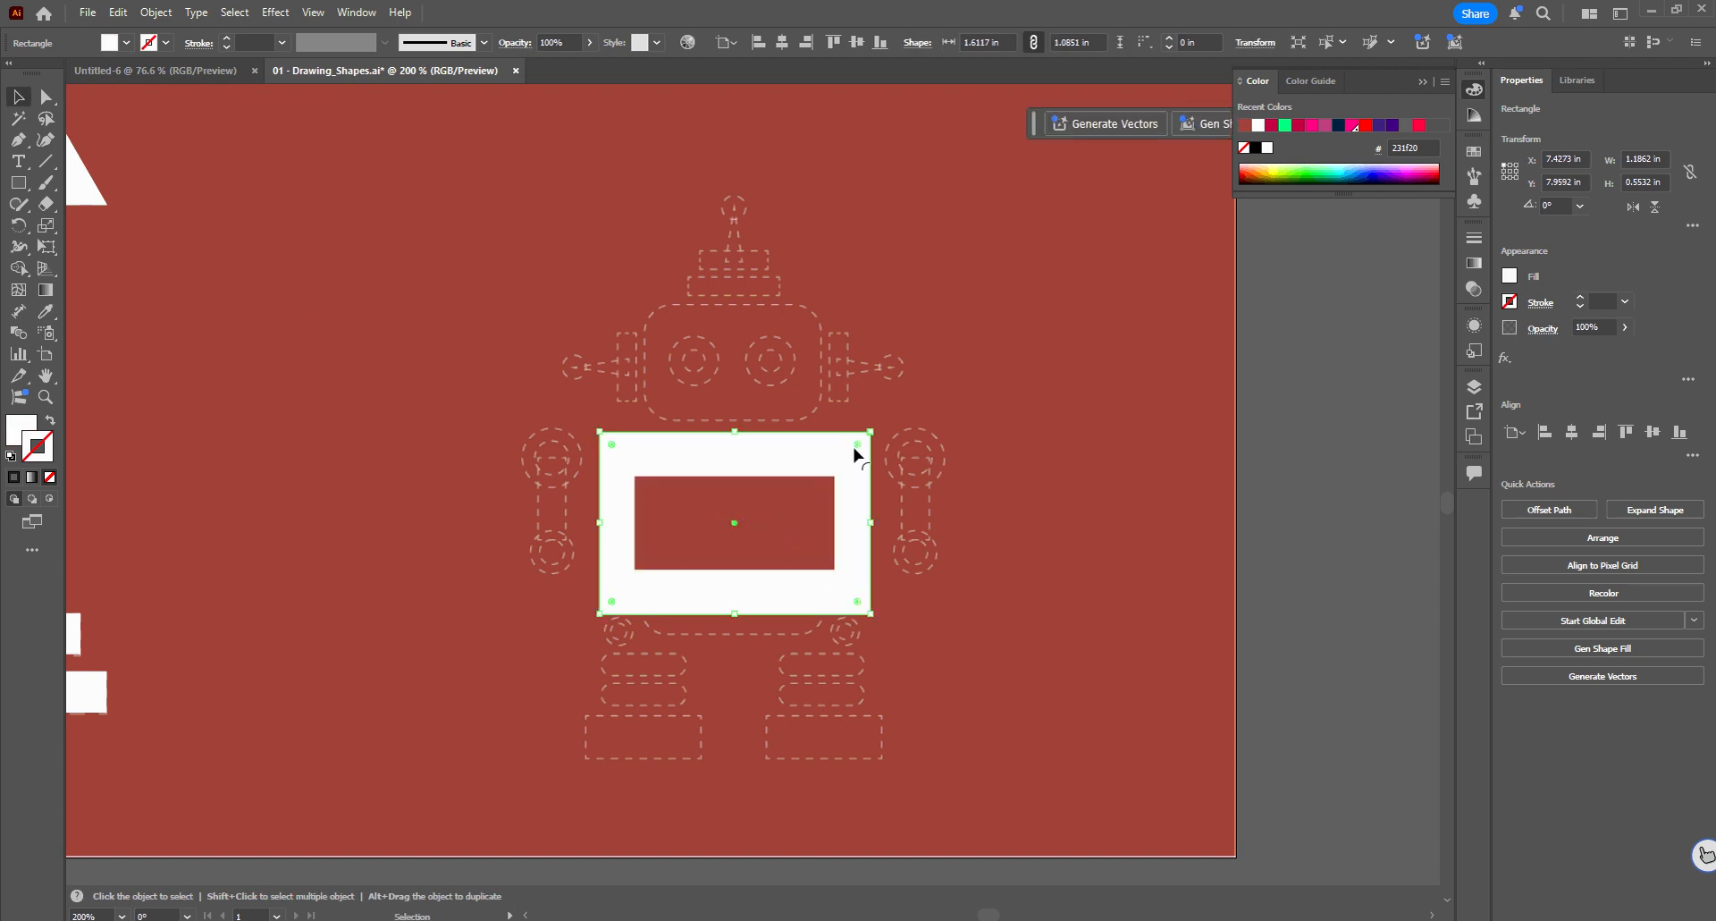
drag(857, 444, 863, 527)
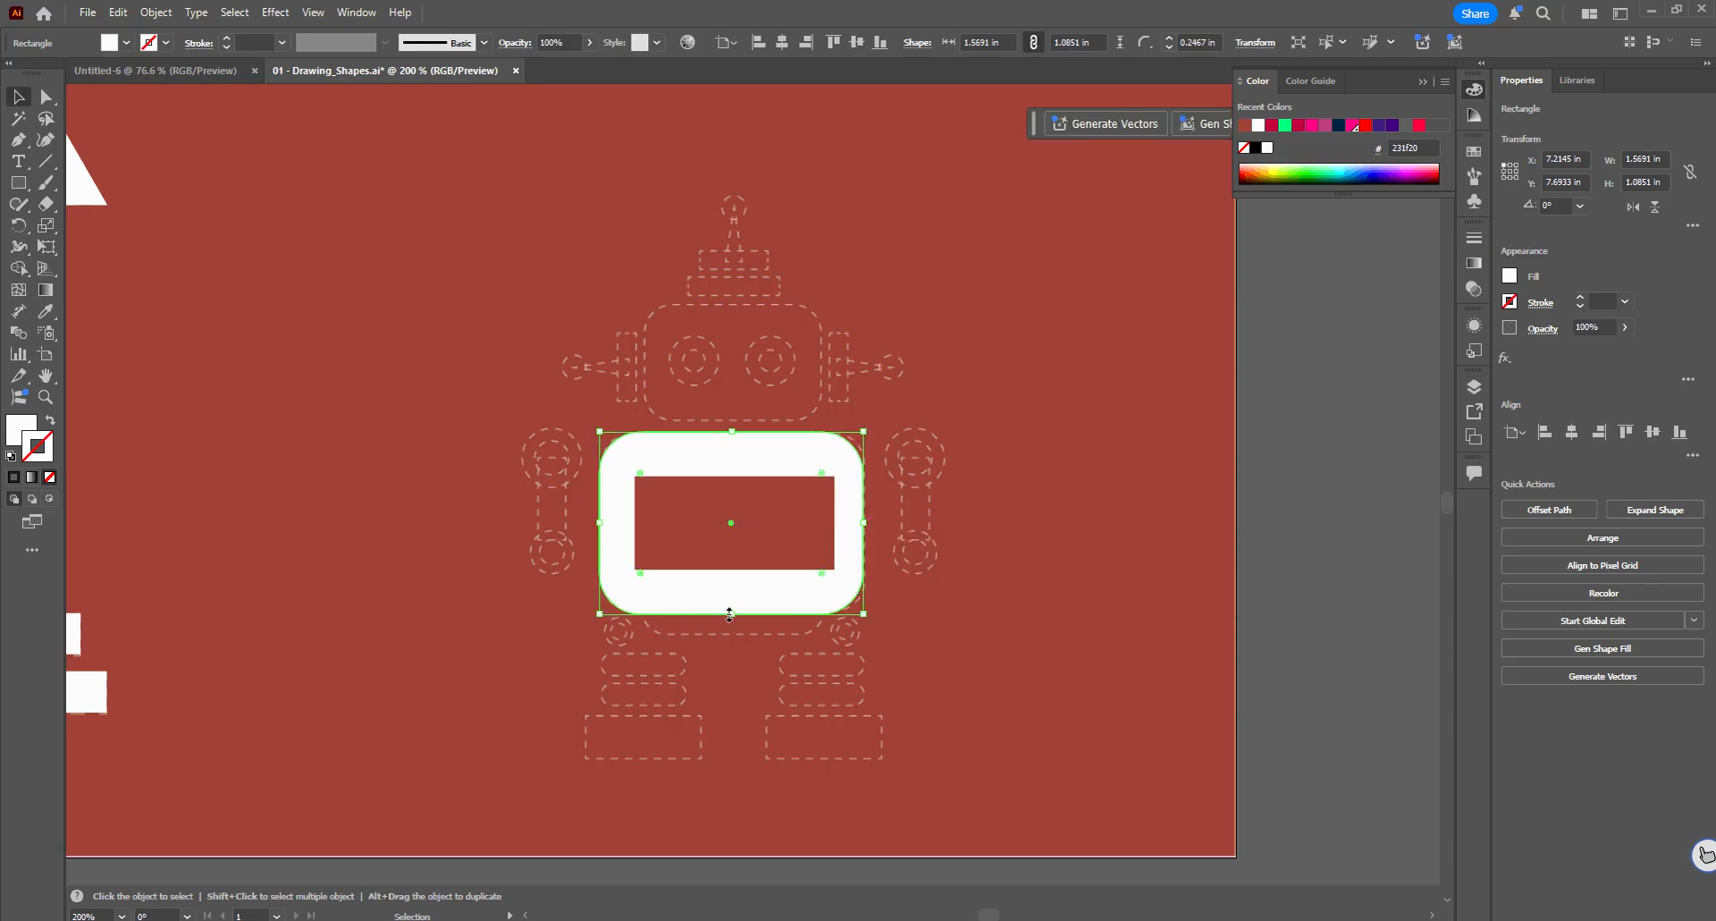
drag(732, 614, 727, 612)
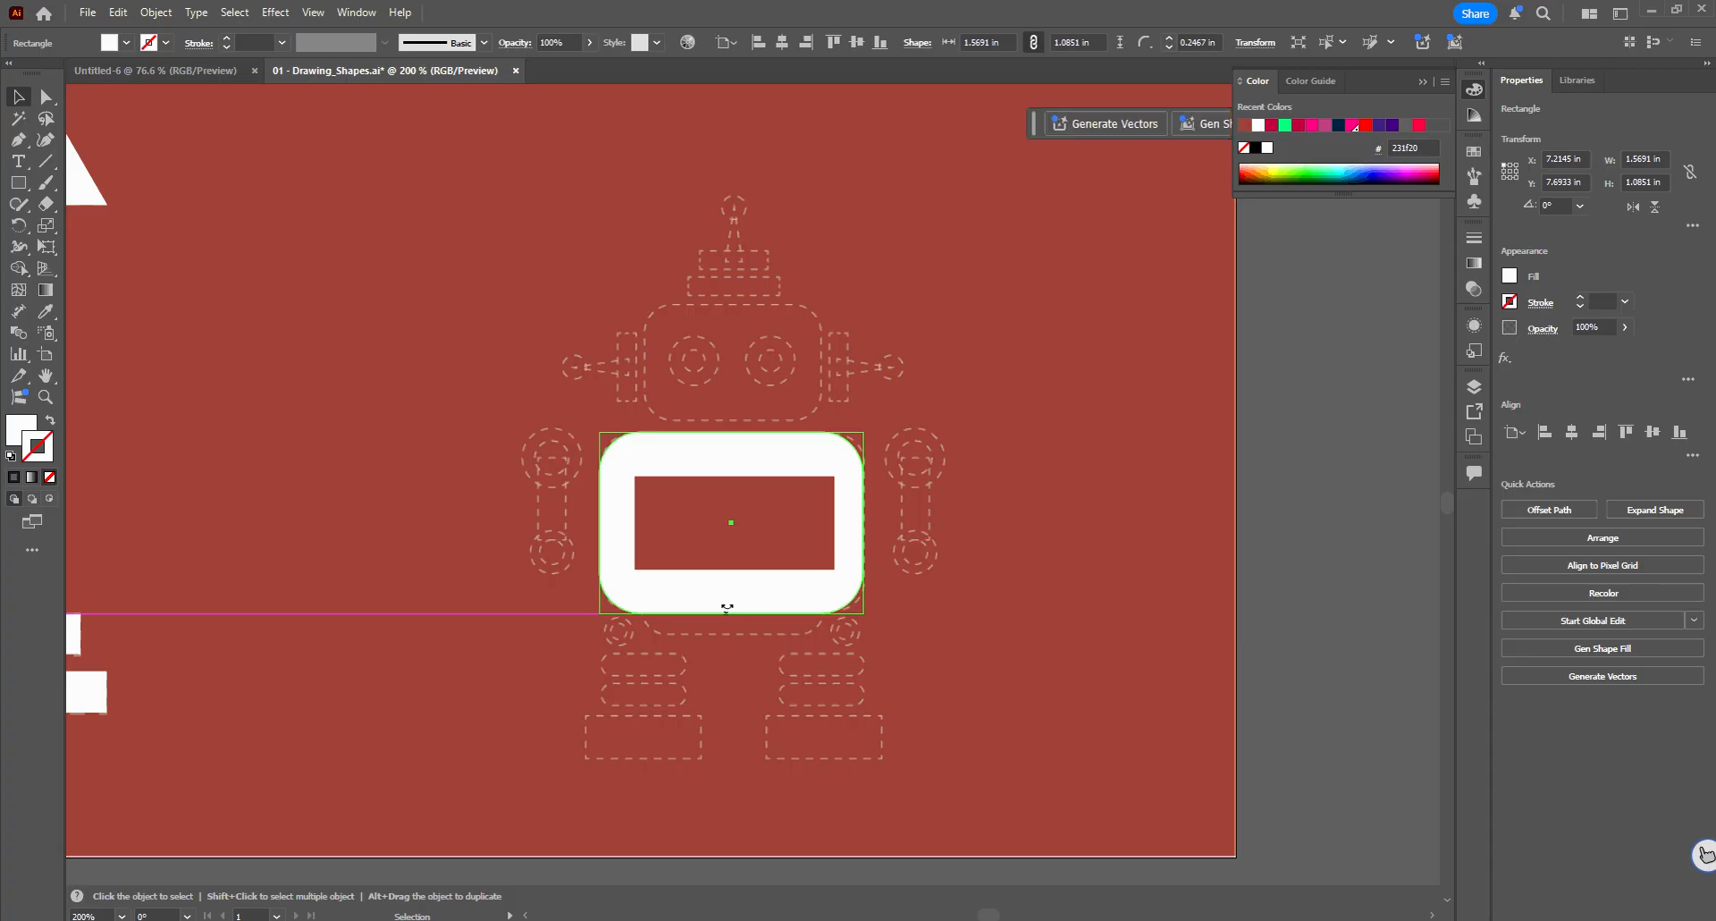
click(727, 660)
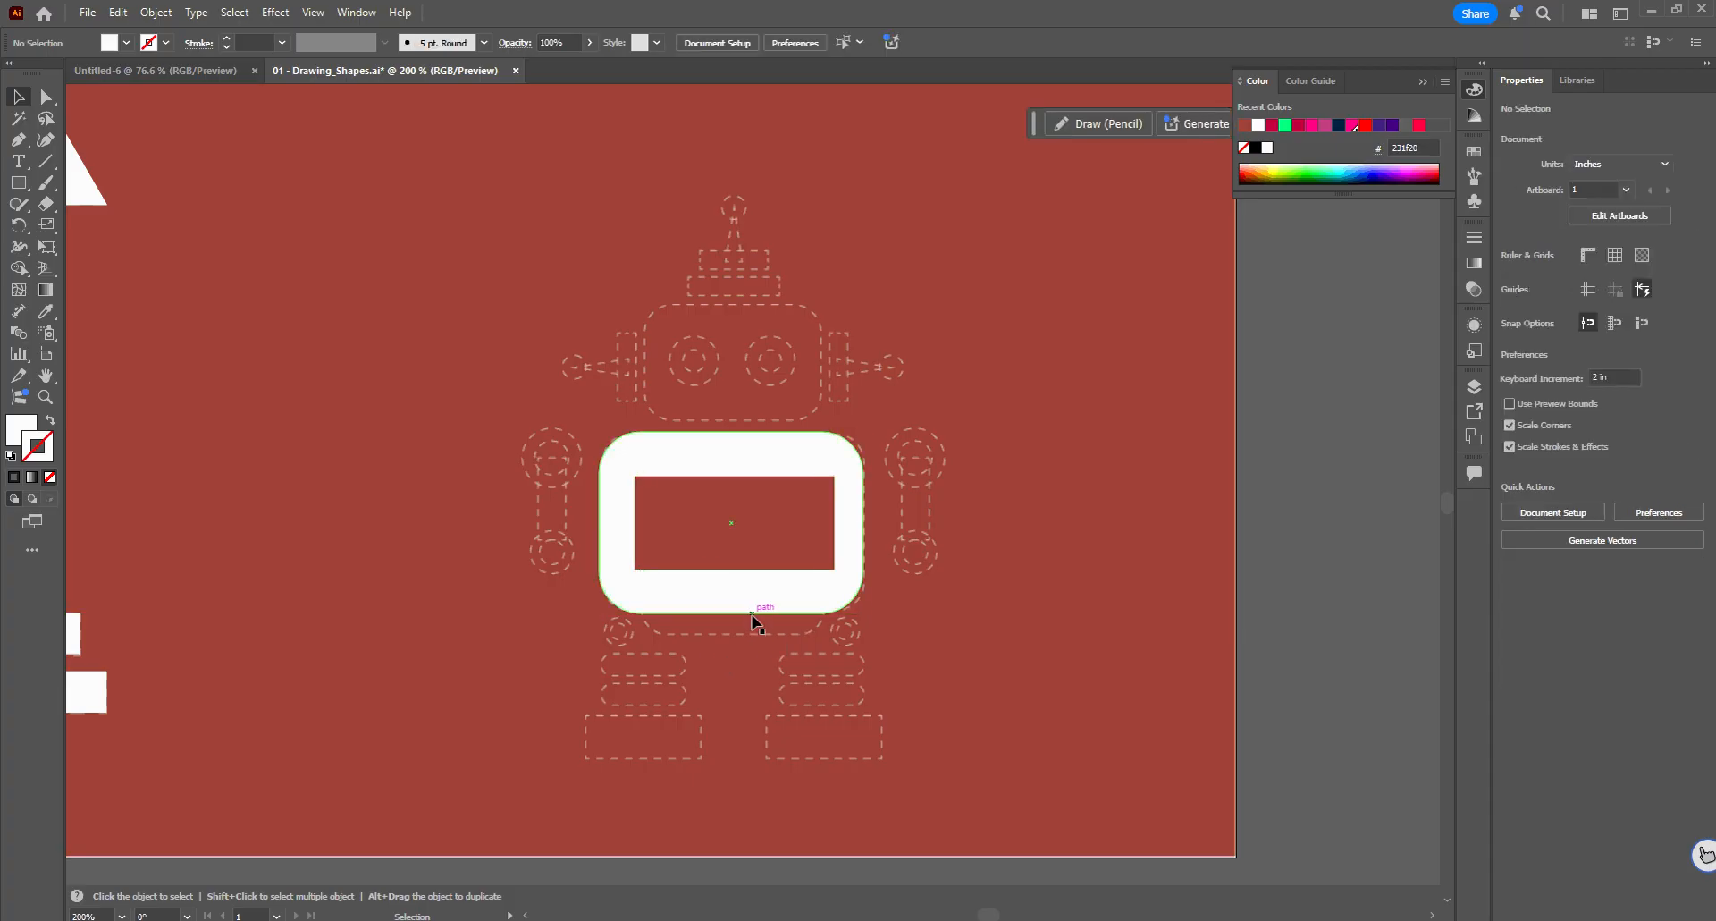